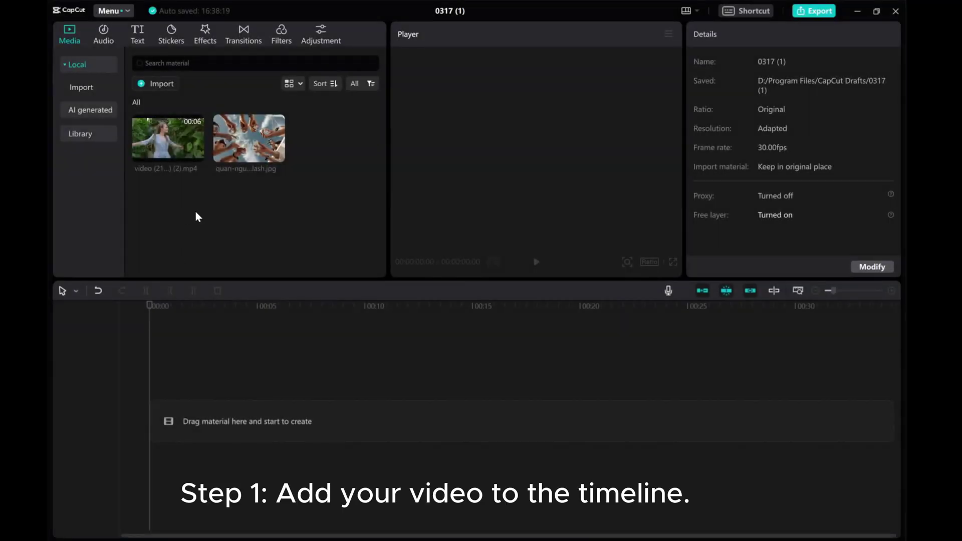
Add the blue-dress woman video to the timeline and lower its scale to about 90%
mouse_move(168, 135)
left_click_drag(169, 141, 151, 416)
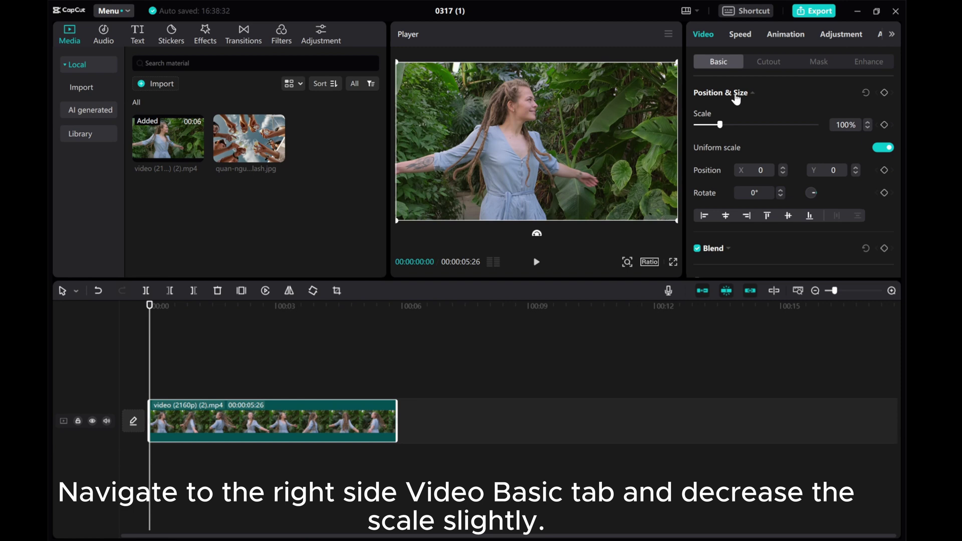
left_click(867, 128)
left_click(867, 128)
left_click(868, 128)
left_click(868, 127)
left_click(867, 128)
left_click(867, 128)
left_click(868, 127)
left_click(867, 128)
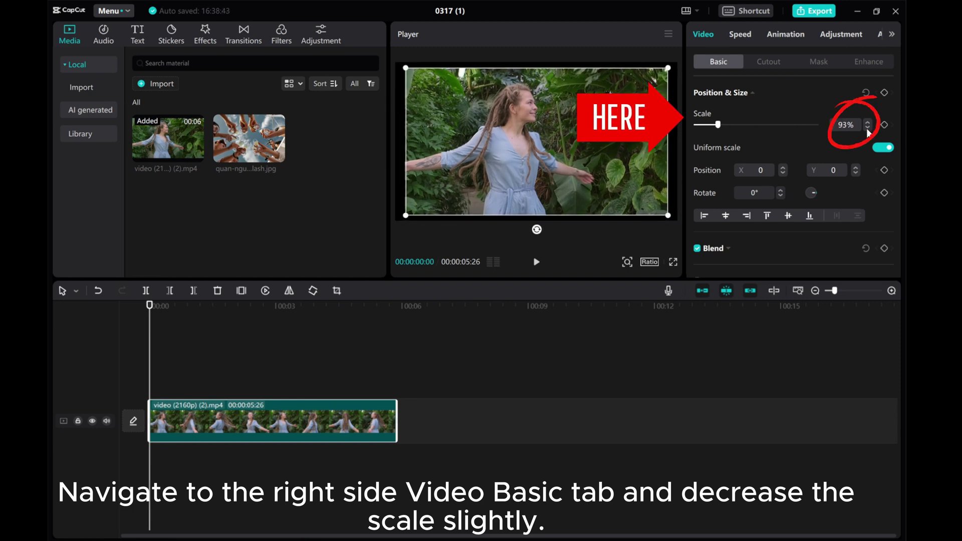
left_click(867, 127)
left_click(868, 128)
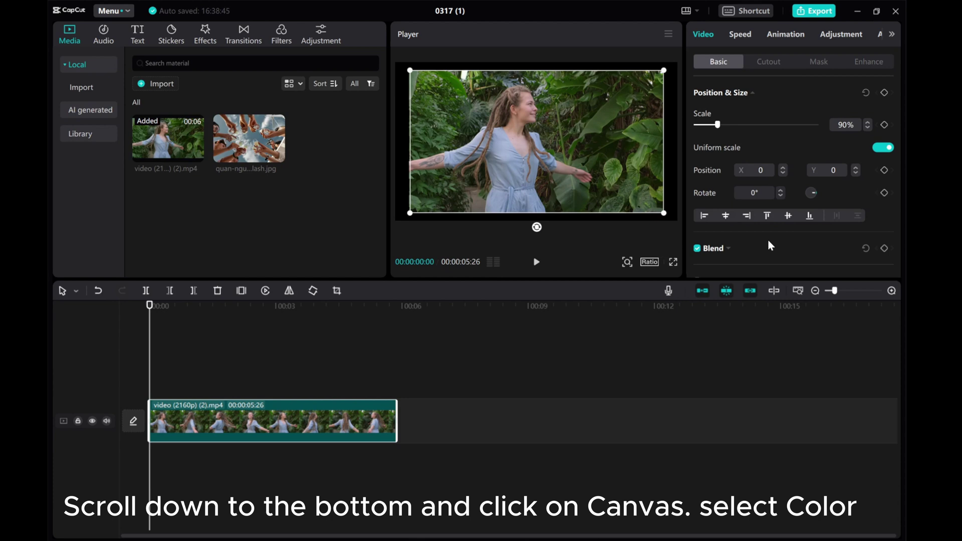
Give the video a pink Color canvas and merge both into Compound clip3
scroll(768, 240, "down", 5)
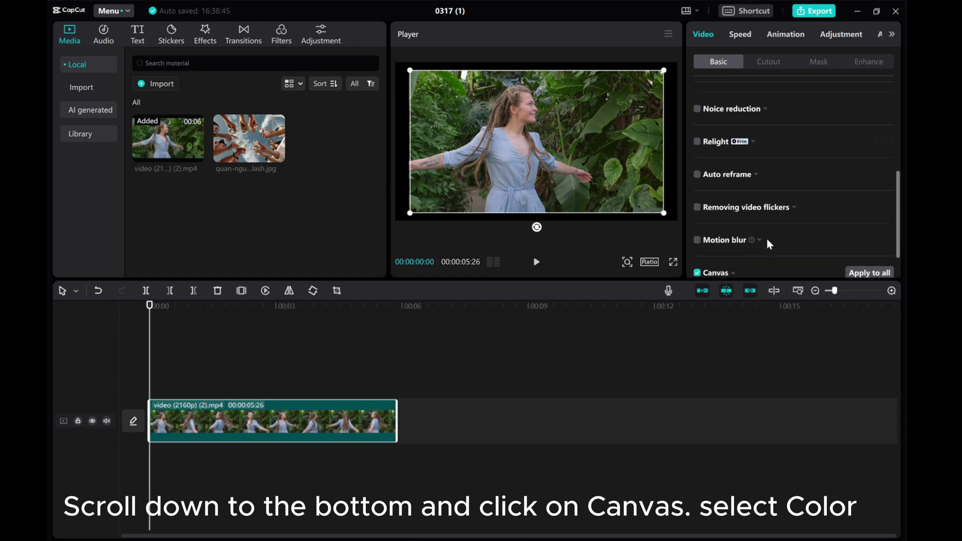
scroll(767, 239, "down", 1)
left_click(724, 253)
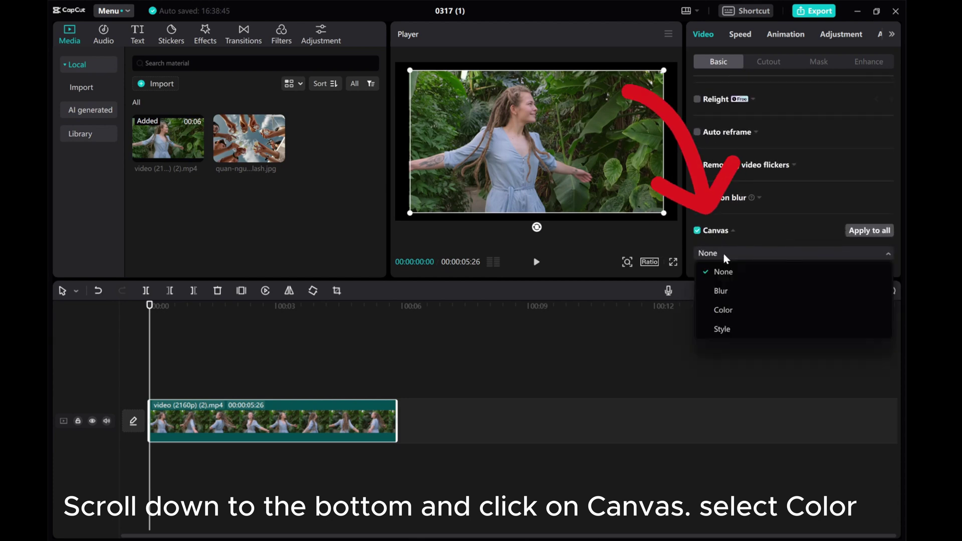
left_click(726, 311)
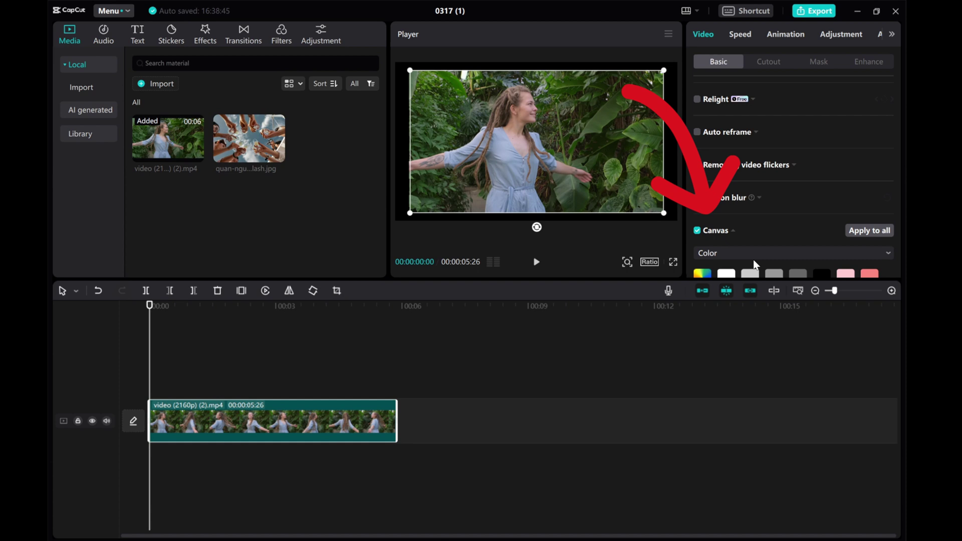
scroll(756, 260, "down", 3)
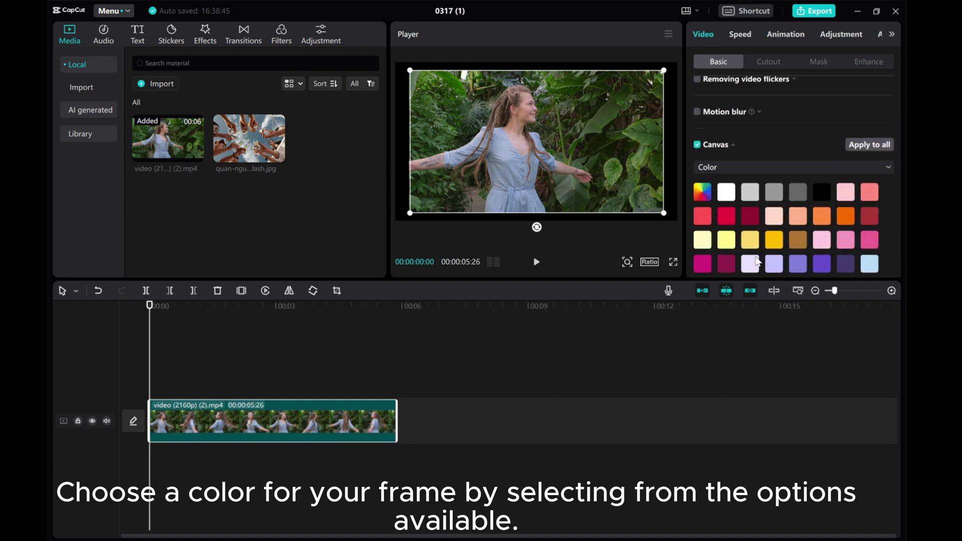
left_click(870, 242)
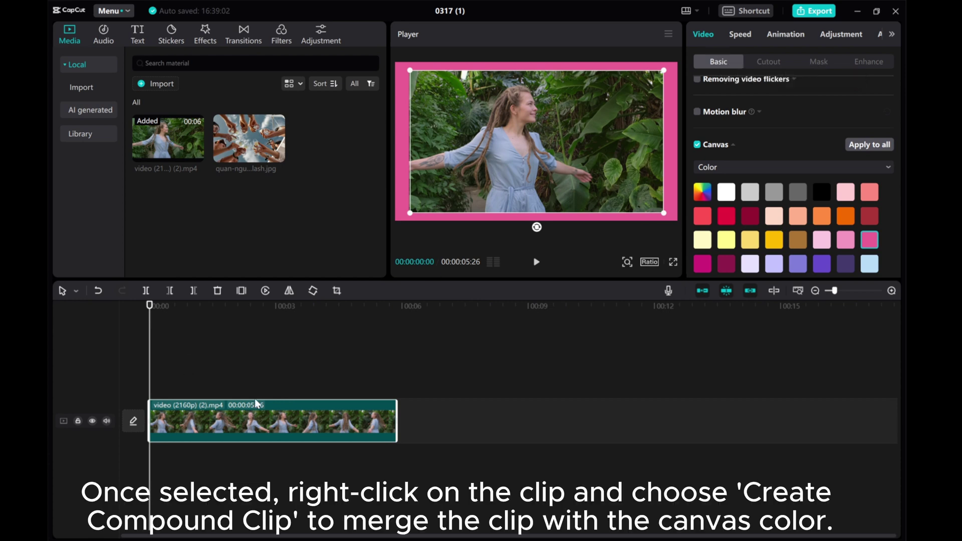
right_click(247, 426)
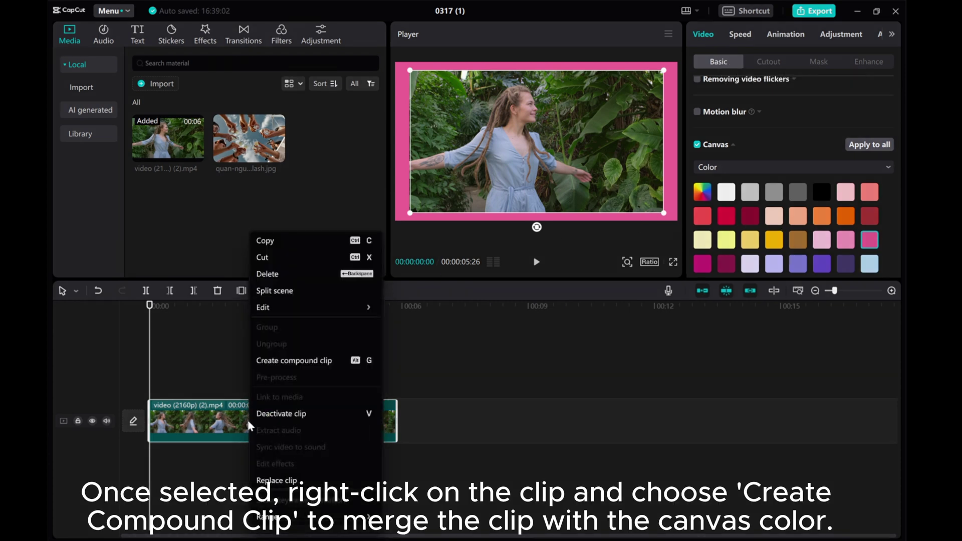
left_click(301, 361)
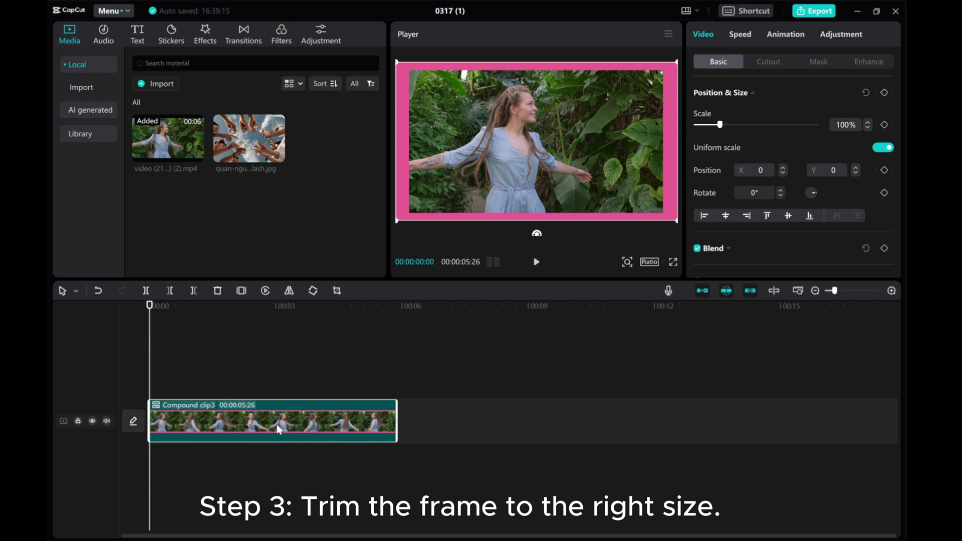
Crop Compound clip3 slightly on the top, right, bottom and left sides
left_click(337, 291)
left_click_drag(484, 129, 484, 135)
left_click_drag(721, 270, 708, 272)
left_click_drag(471, 402, 472, 397)
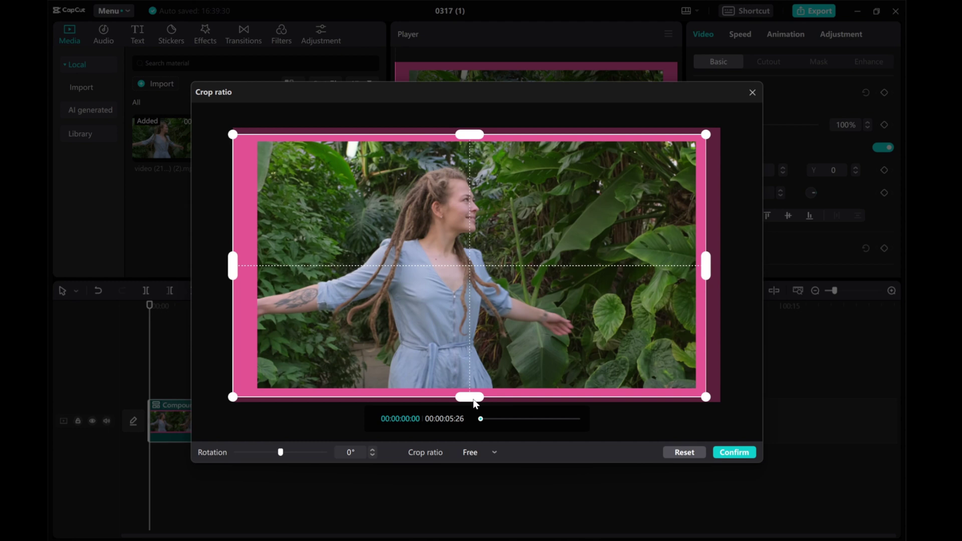
left_click_drag(233, 275, 241, 274)
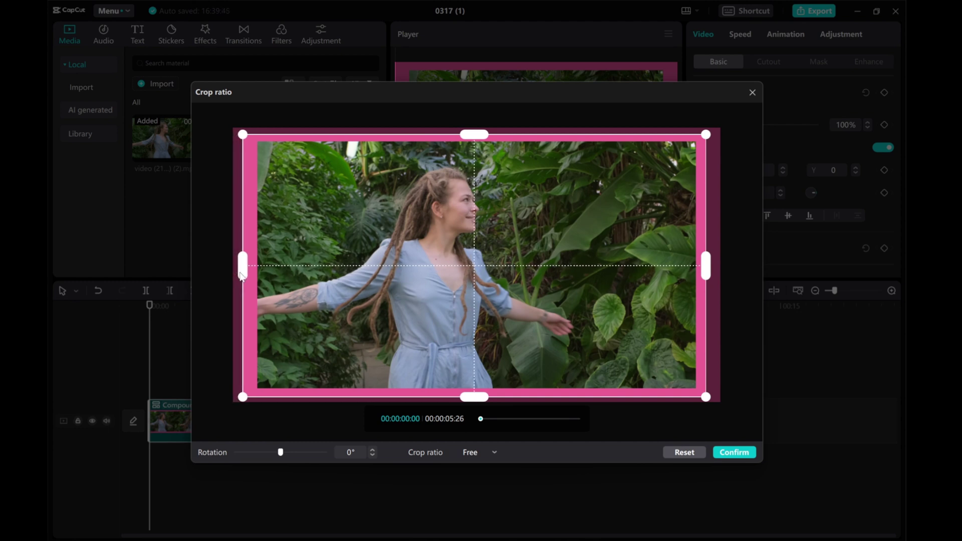
left_click(739, 456)
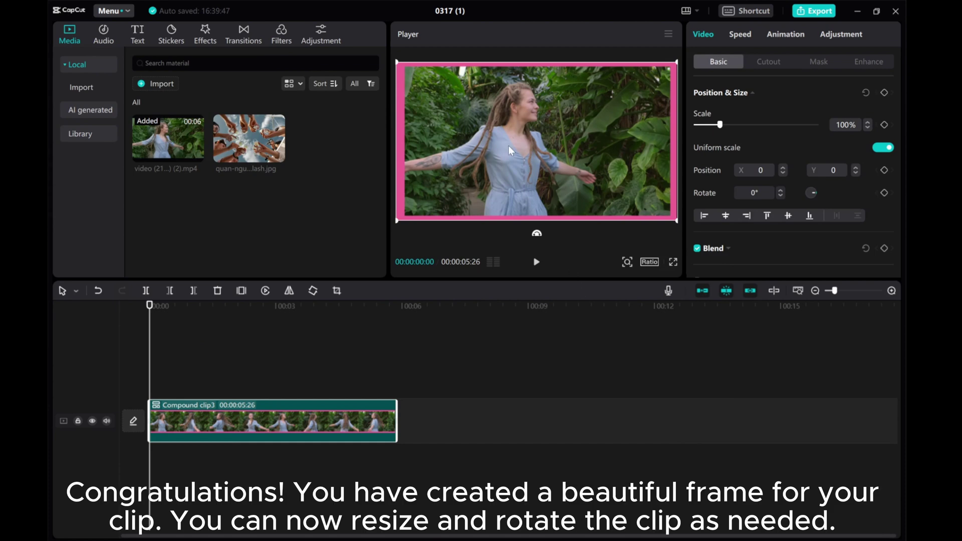
Scale the pink-framed clip to 48% and tilt it to -25° in the player
left_click_drag(399, 64, 472, 106)
left_click_drag(537, 194, 606, 189)
left_click_drag(509, 140, 510, 136)
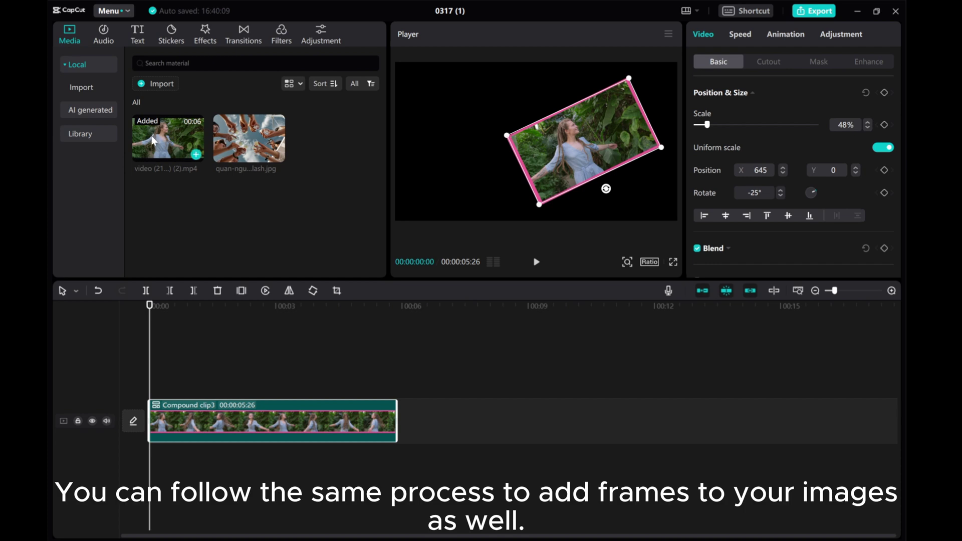
Place the group photo on a track below Compound clip3, extended to 00:00:05:26
mouse_move(233, 137)
left_click_drag(237, 138, 155, 381)
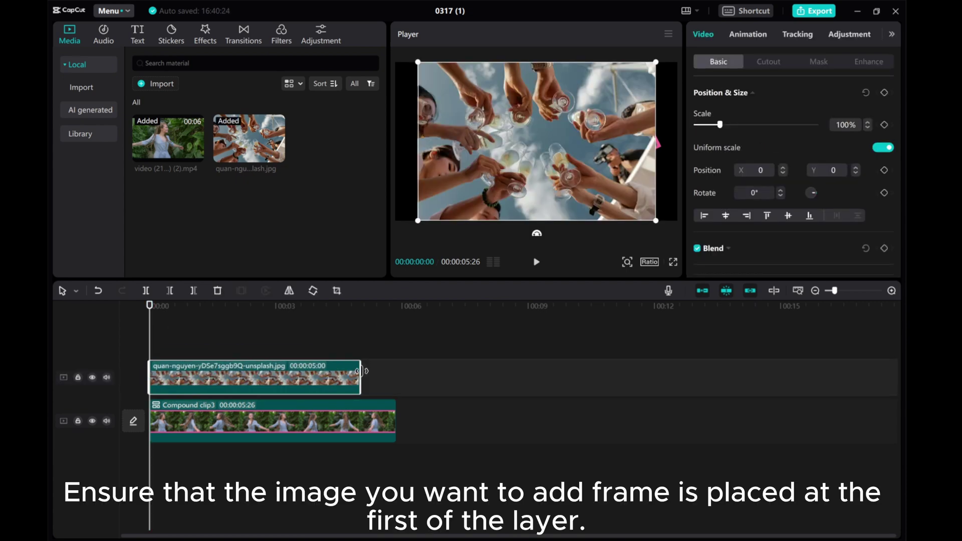
left_click_drag(361, 371, 397, 371)
left_click_drag(211, 426, 209, 339)
left_click(184, 430)
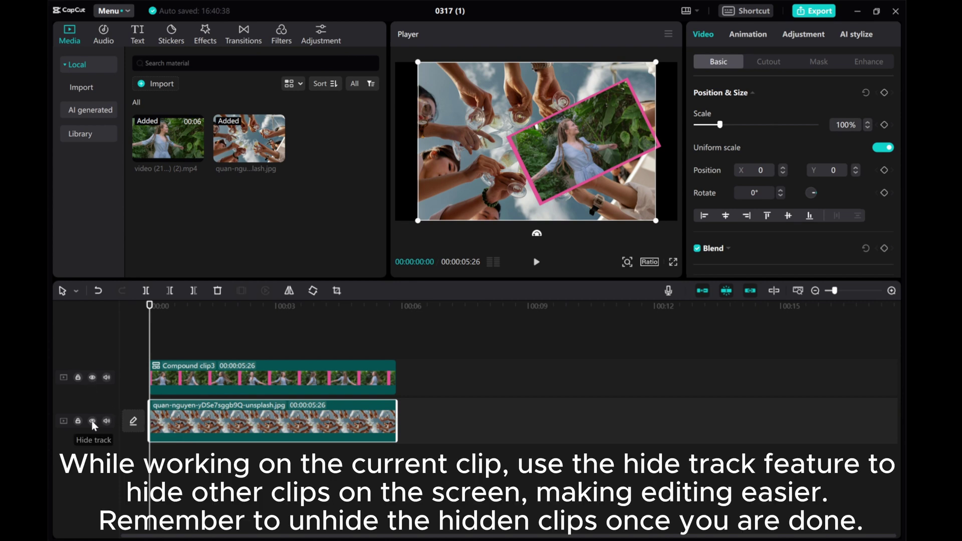
Hide the Compound clip3 track and give the photo a cyan Color canvas
left_click(92, 377)
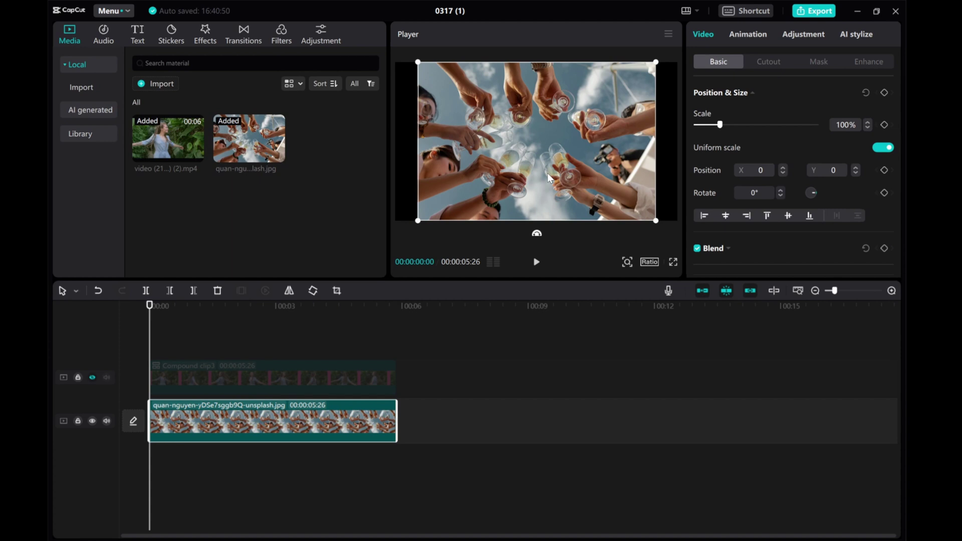
scroll(870, 128, "down", 7)
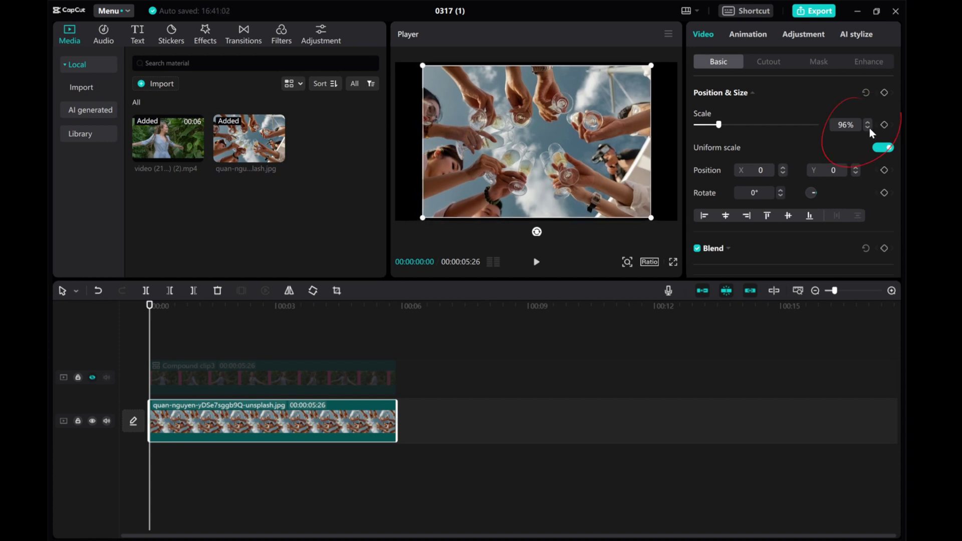
scroll(870, 128, "down", 3)
scroll(756, 225, "down", 5)
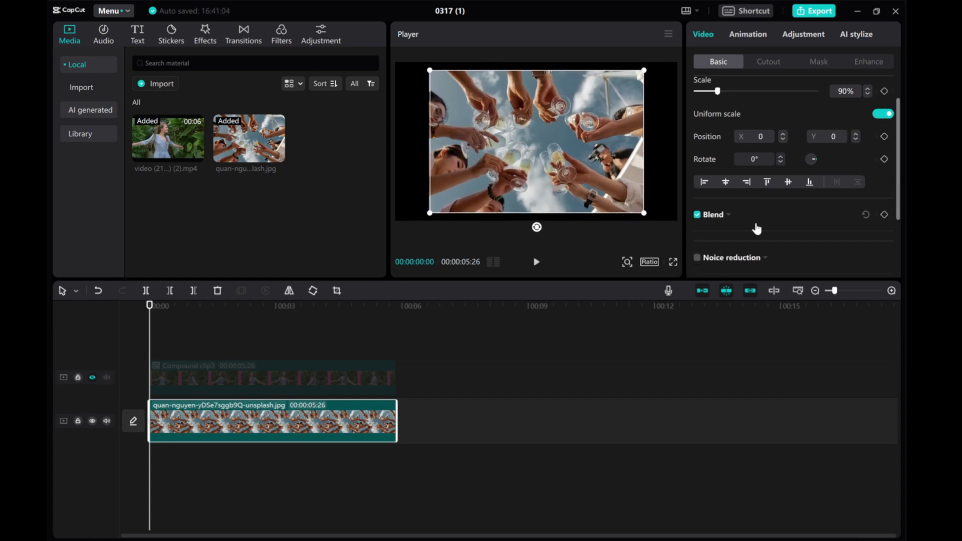
left_click(741, 252)
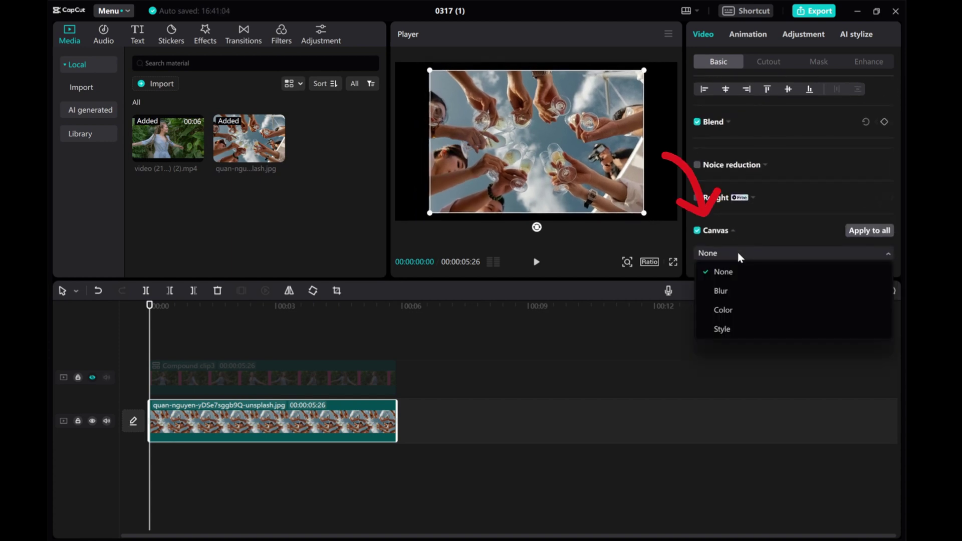
left_click(722, 310)
scroll(751, 249, "down", 5)
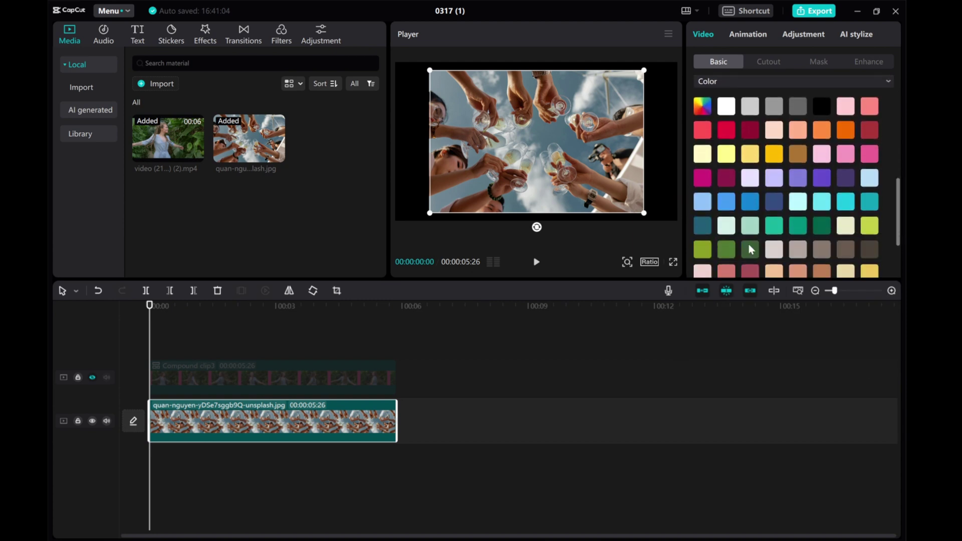
left_click(870, 203)
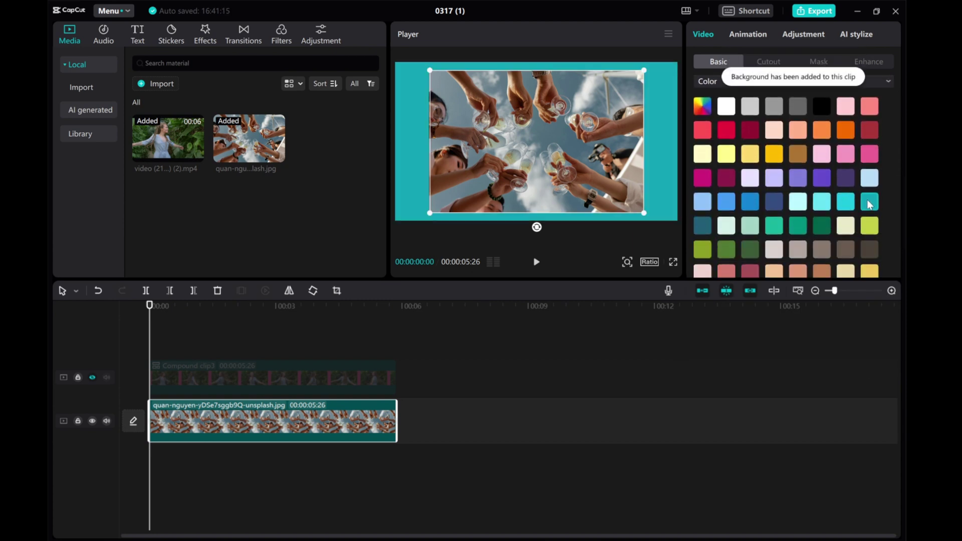
Merge the photo and its cyan canvas into Compound clip4
scroll(869, 221, "up", 1)
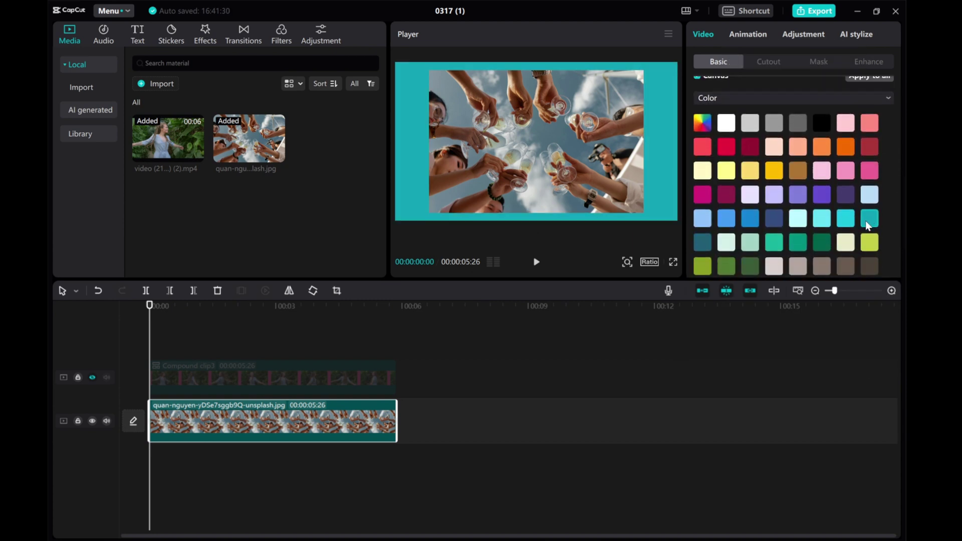
right_click(264, 422)
left_click(314, 378)
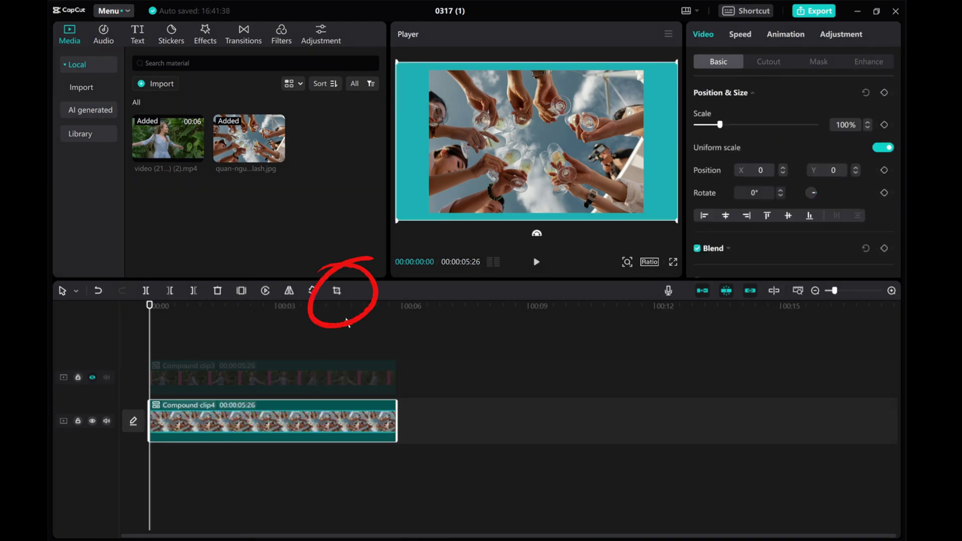
Crop Compound clip4 on every side, leaving only a thin cyan edge around the photo
left_click(338, 293)
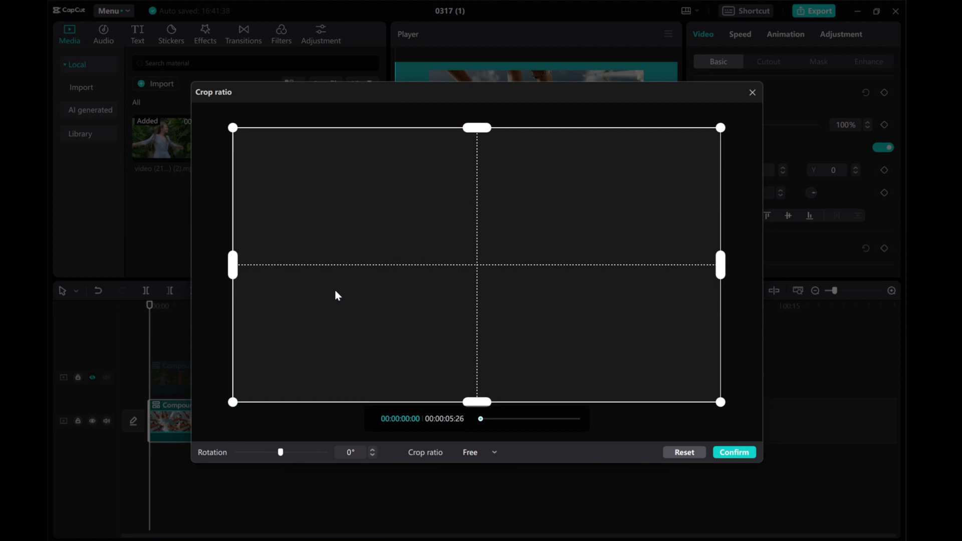
left_click_drag(475, 130, 475, 137)
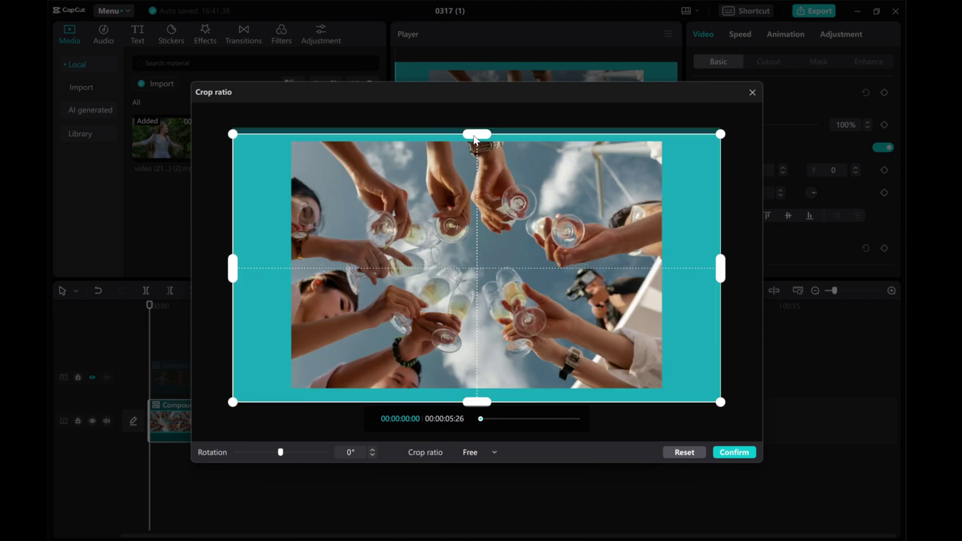
left_click_drag(241, 280, 281, 276)
left_click_drag(723, 281, 683, 276)
left_click_drag(475, 404, 474, 400)
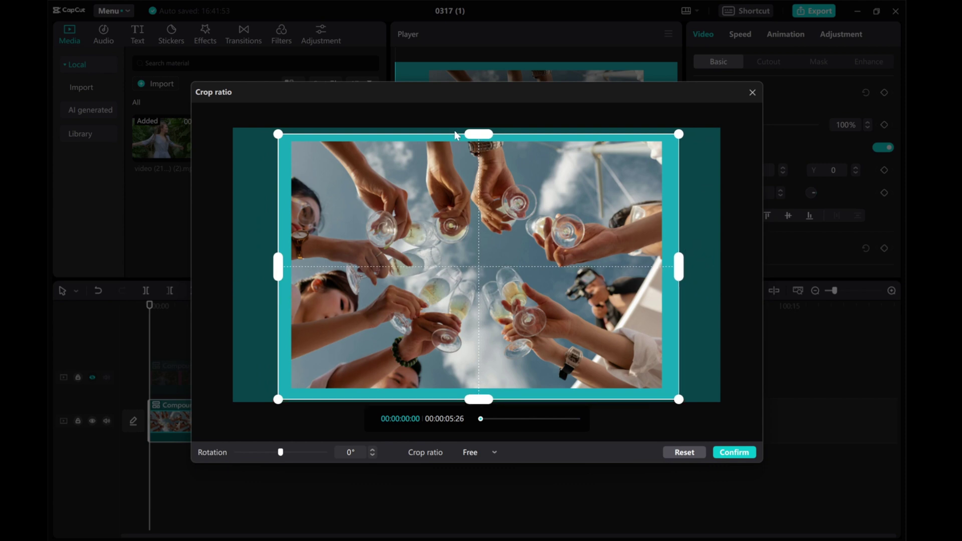
left_click_drag(474, 134, 476, 133)
left_click(733, 453)
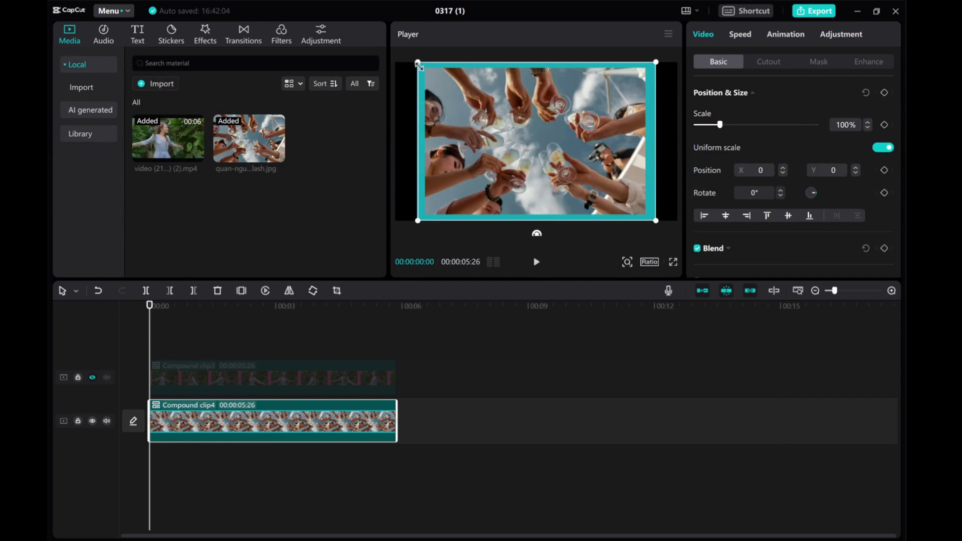
Shrink the group photo, unhide the woman clip's track, and move and tilt the photo to the upper left
left_click_drag(418, 62, 475, 104)
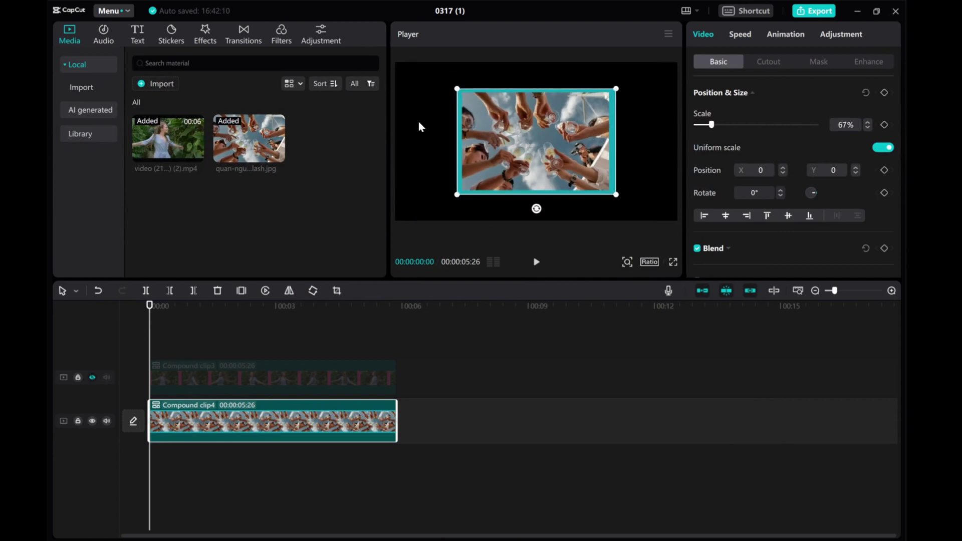
left_click(92, 421)
left_click(92, 421)
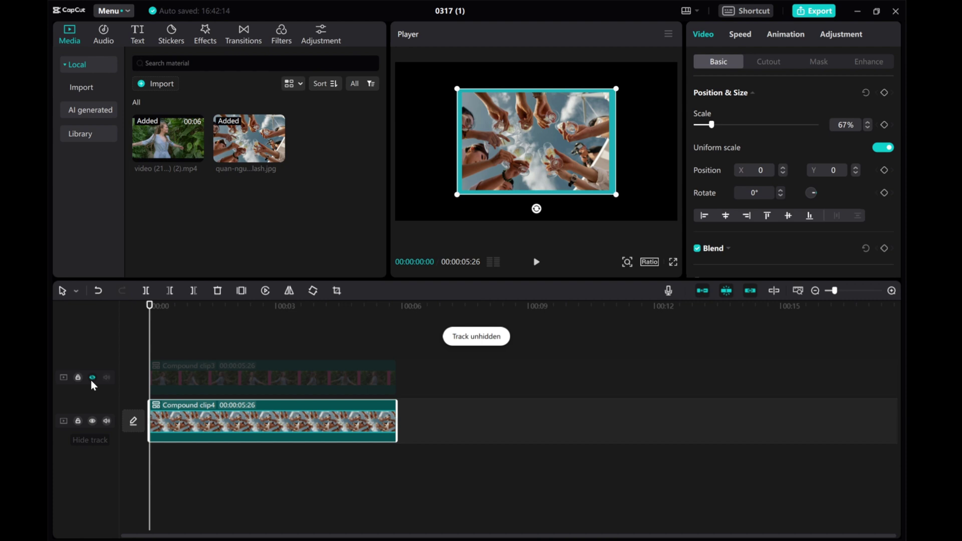
left_click(93, 378)
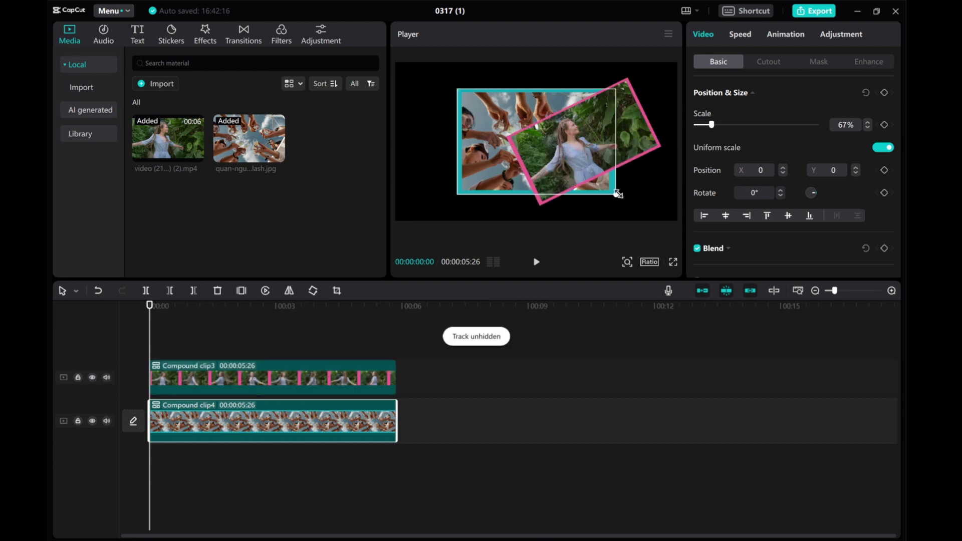
left_click_drag(547, 161, 479, 122)
left_click_drag(489, 194, 491, 133)
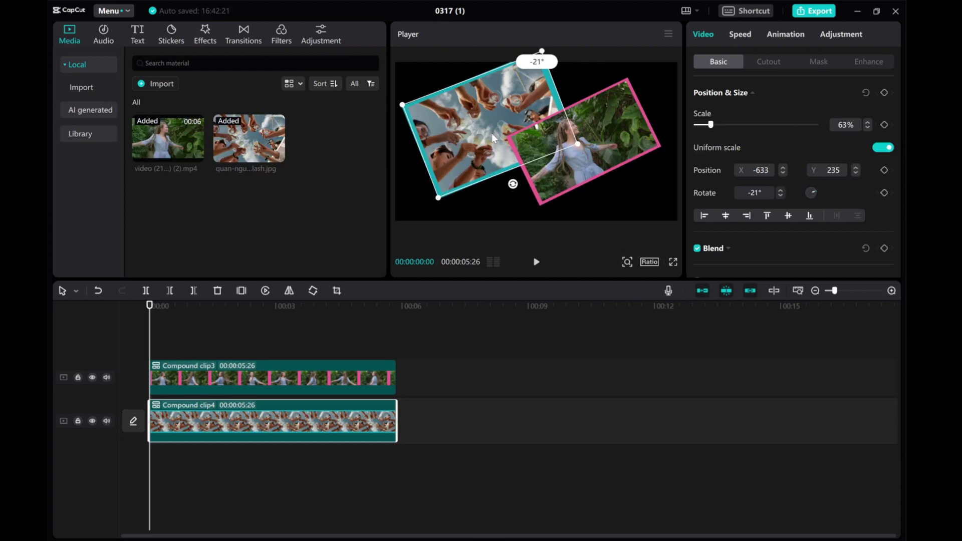
mouse_move(561, 152)
left_mouse_down()
mouse_move(573, 163)
mouse_move(563, 166)
left_mouse_up()
Fine-tune sizes and positions: group photo to about 55%, woman clip to 53%
left_click(481, 130)
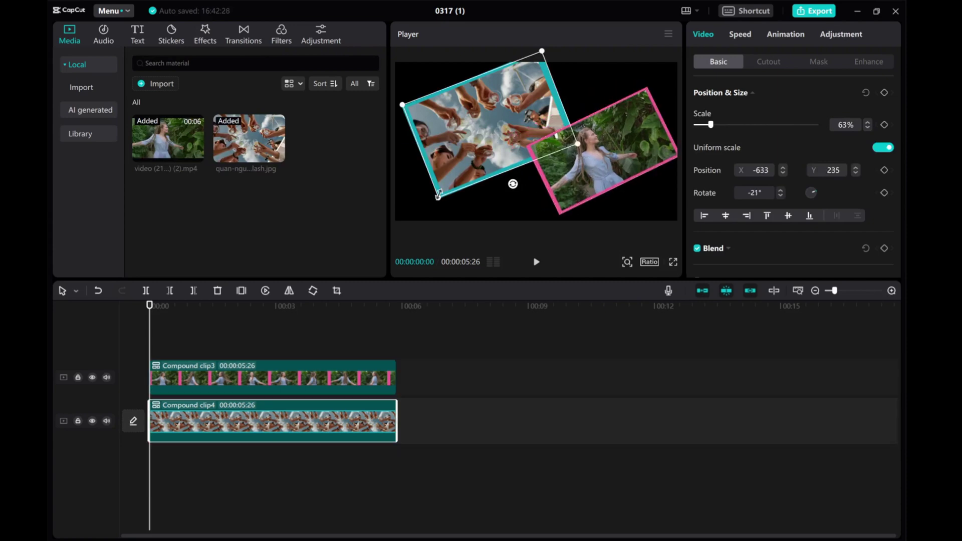
left_click_drag(542, 48, 516, 75)
left_click_drag(460, 161, 449, 129)
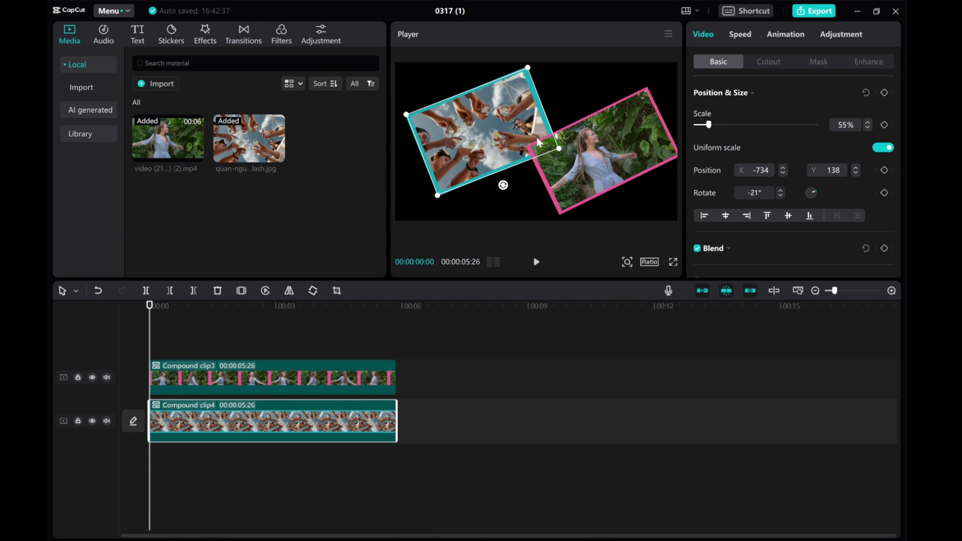
left_click(576, 151)
left_click_drag(649, 86, 653, 80)
left_click_drag(554, 149, 562, 142)
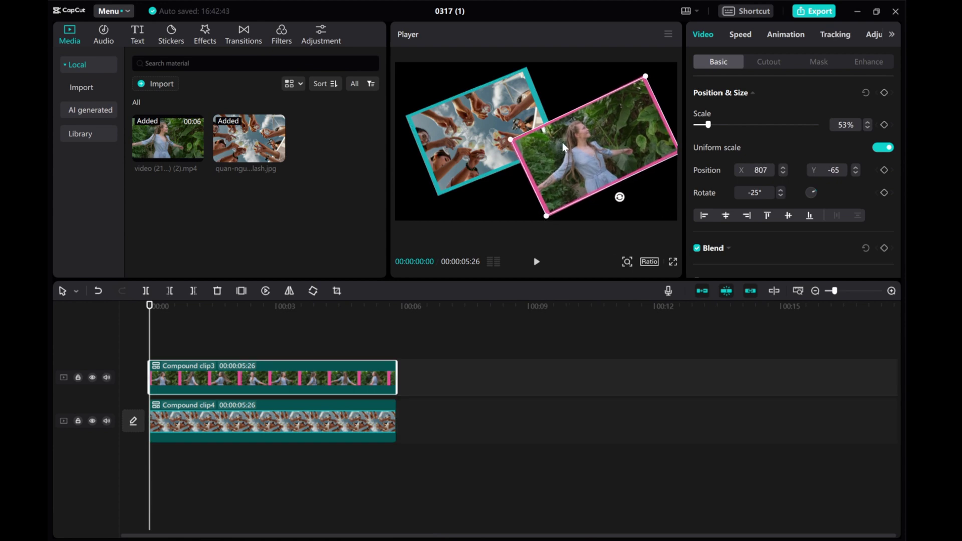
left_click(456, 137)
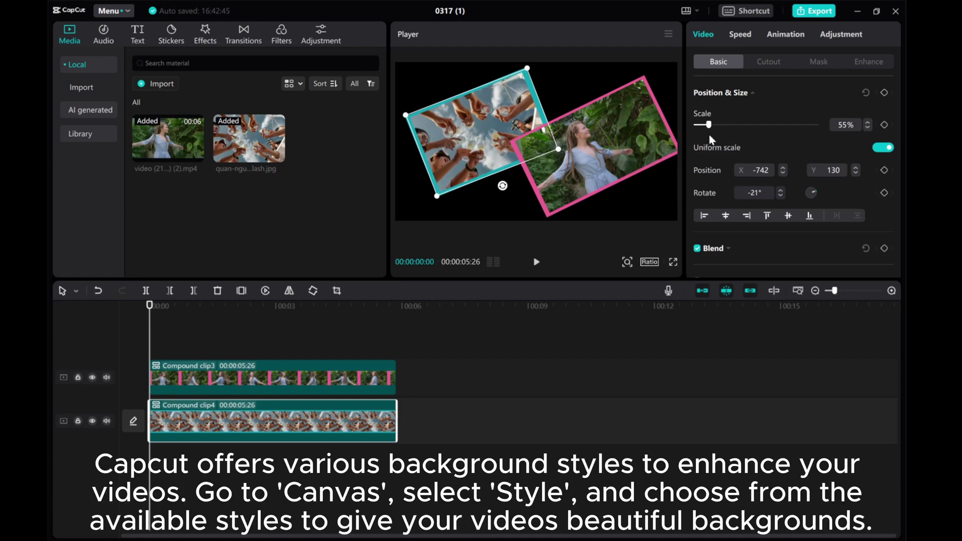
Set the photo's canvas to Style, trying diamond, checker and Christmas patterns before choosing blue plaid bear
scroll(751, 195, "down", 5)
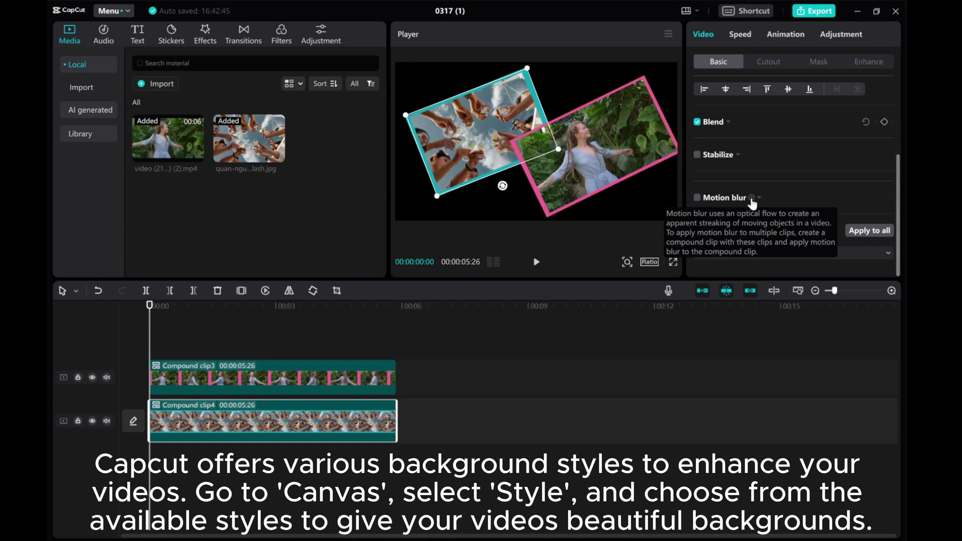
left_click(812, 253)
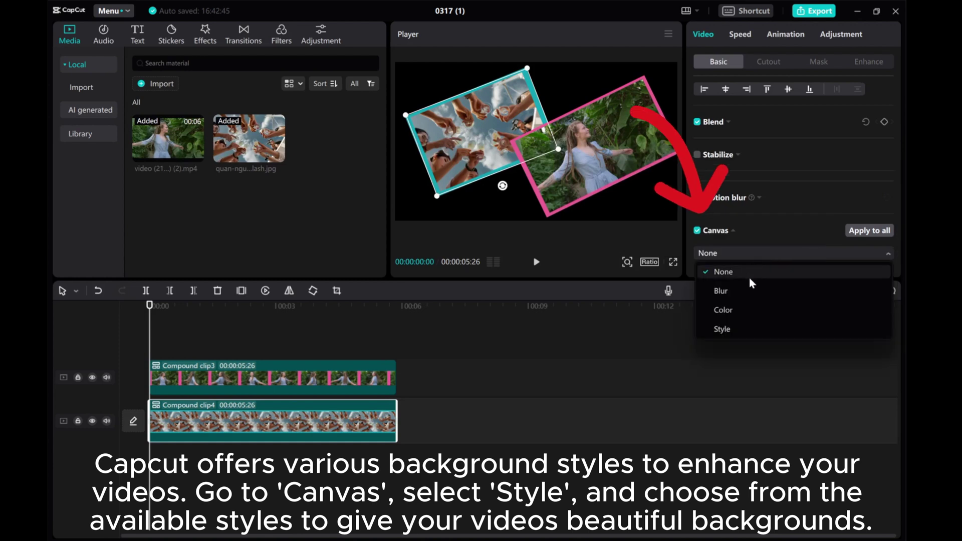
left_click(723, 330)
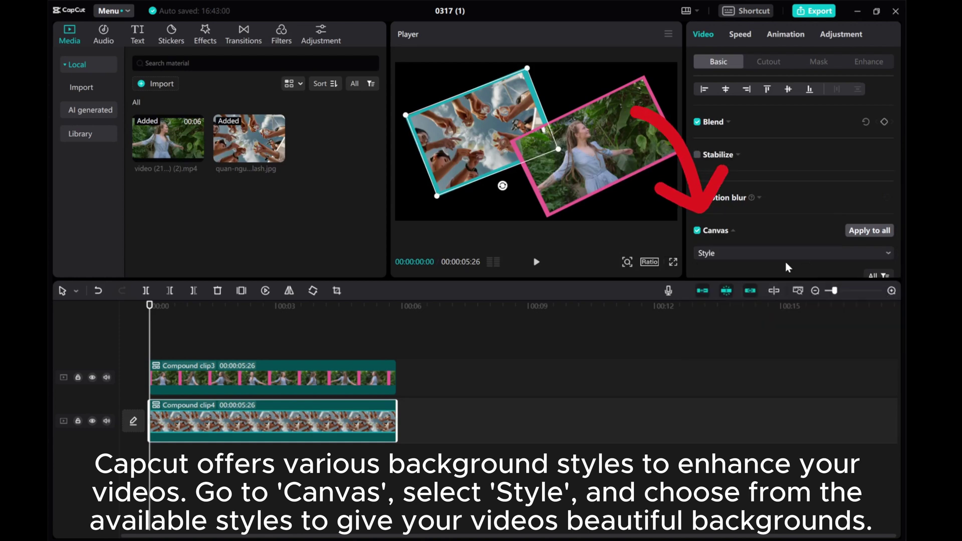
scroll(786, 261, "down", 2)
scroll(786, 260, "down", 3)
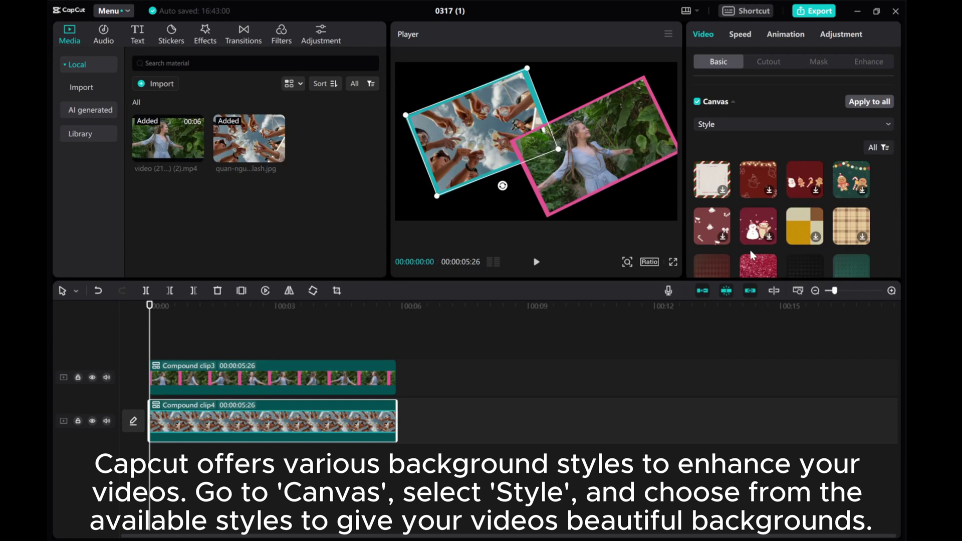
scroll(710, 229, "down", 2)
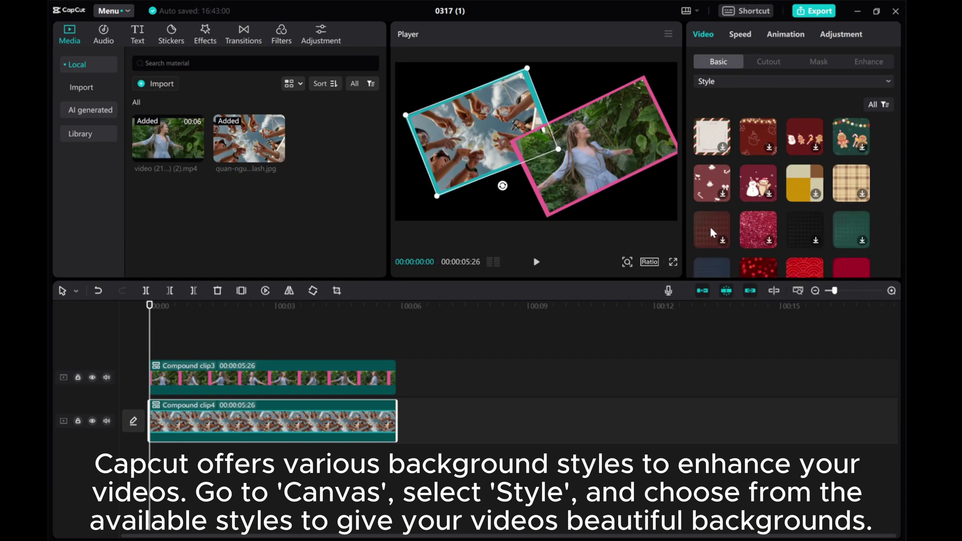
left_click(711, 226)
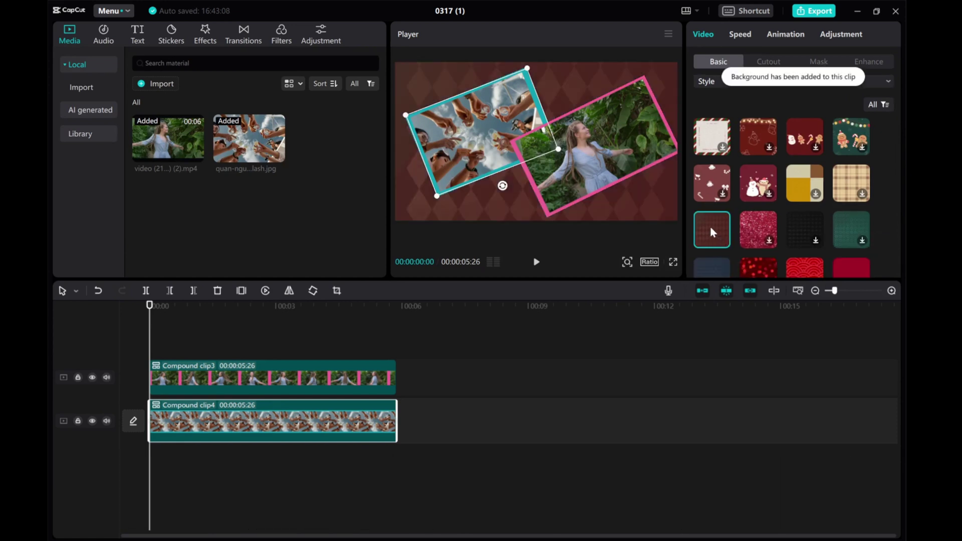
left_click(800, 182)
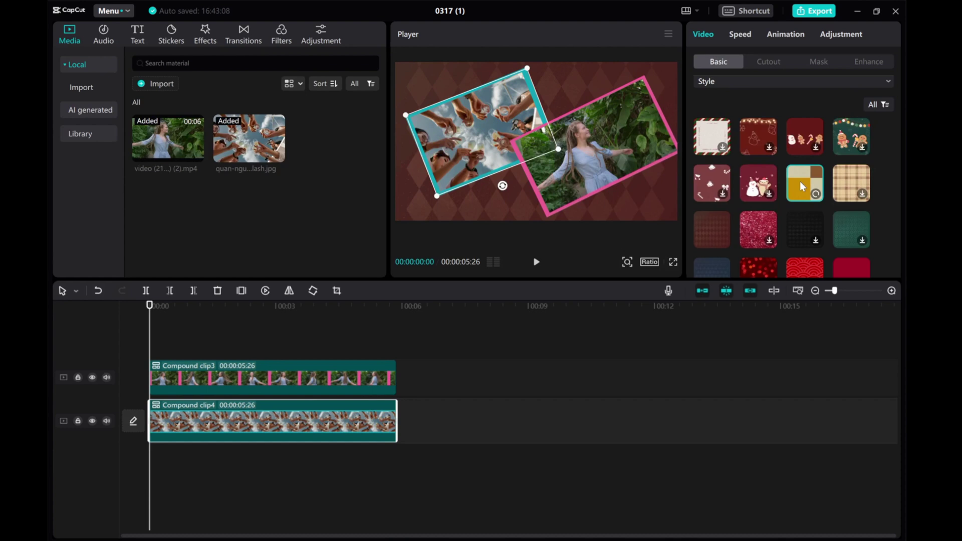
left_click(710, 185)
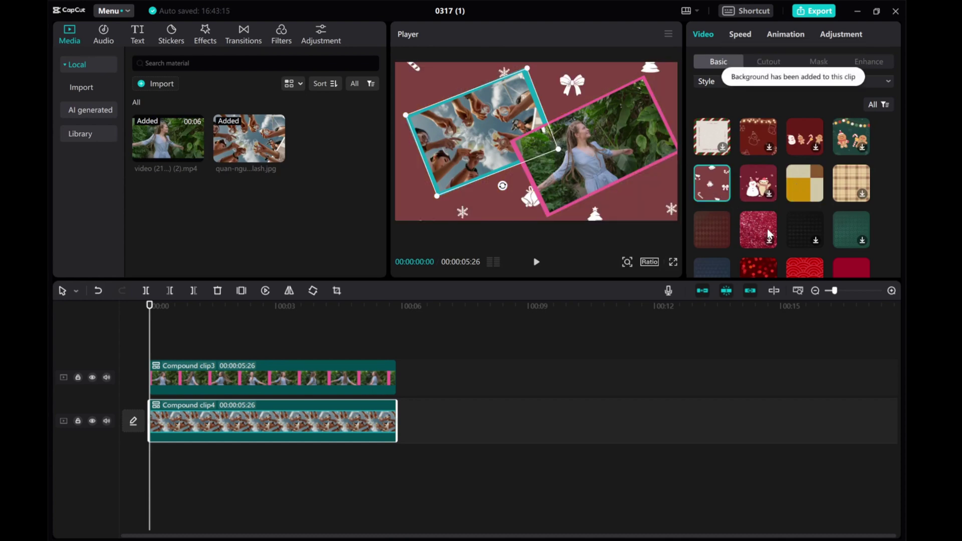
scroll(769, 234, "down", 5)
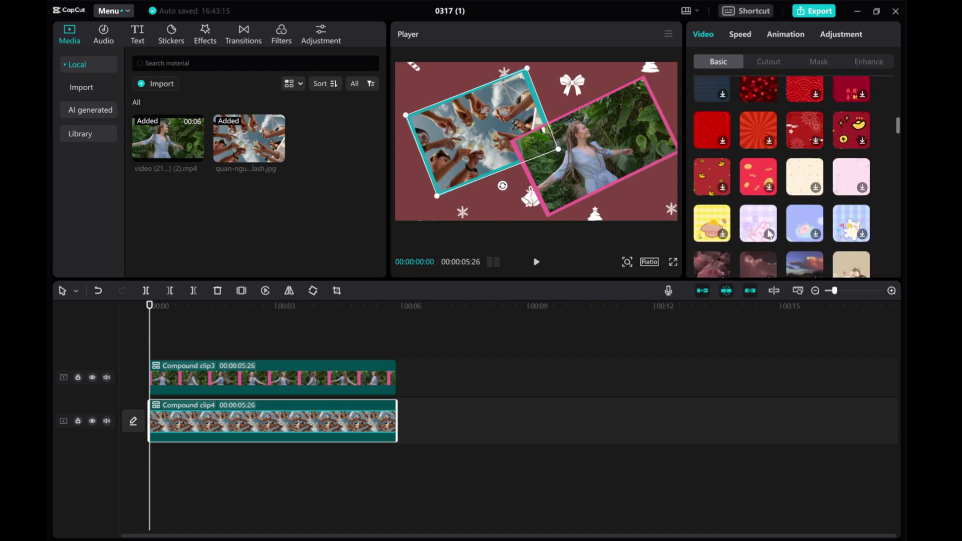
scroll(768, 230, "down", 1)
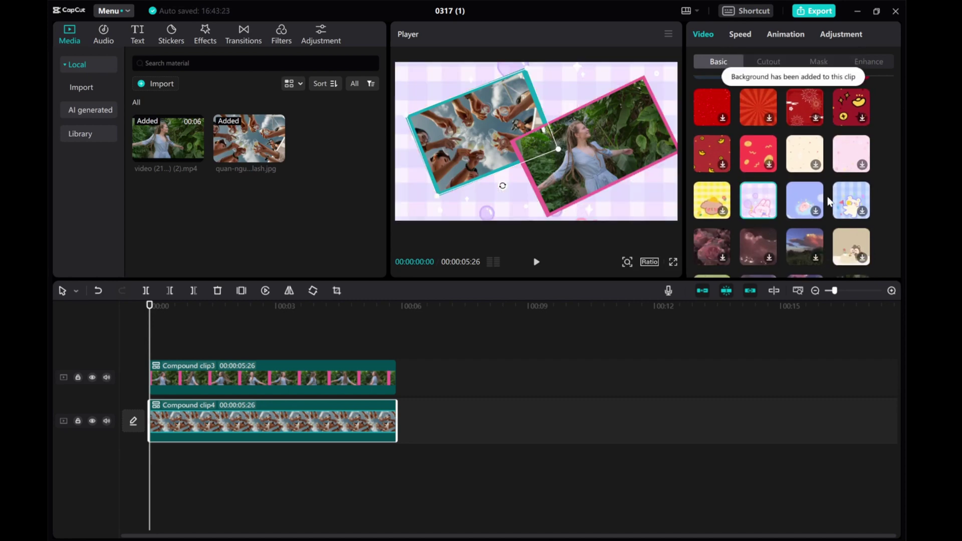
left_click(847, 200)
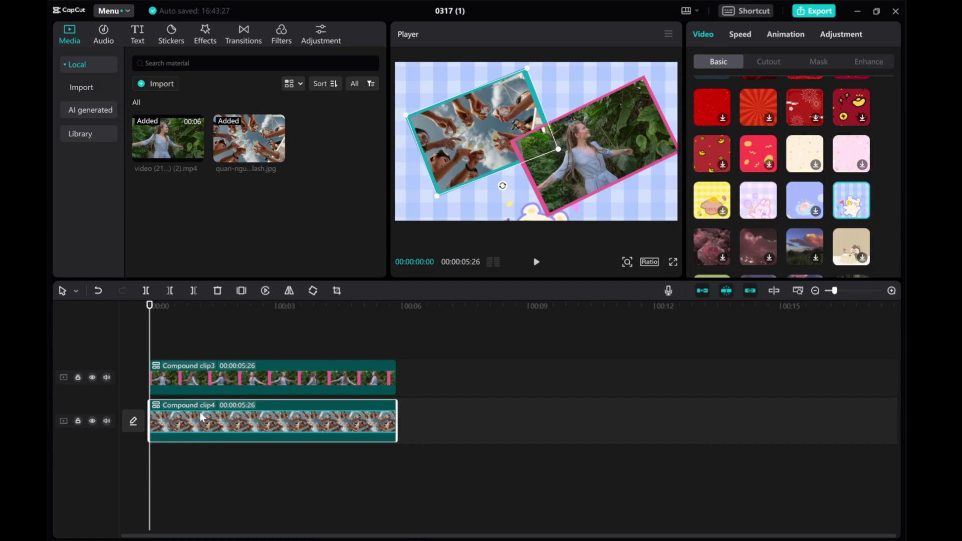
Keyframe the group photo from 55% and -21° at the start to -36° and resized at the end
scroll(795, 141, "up", 10)
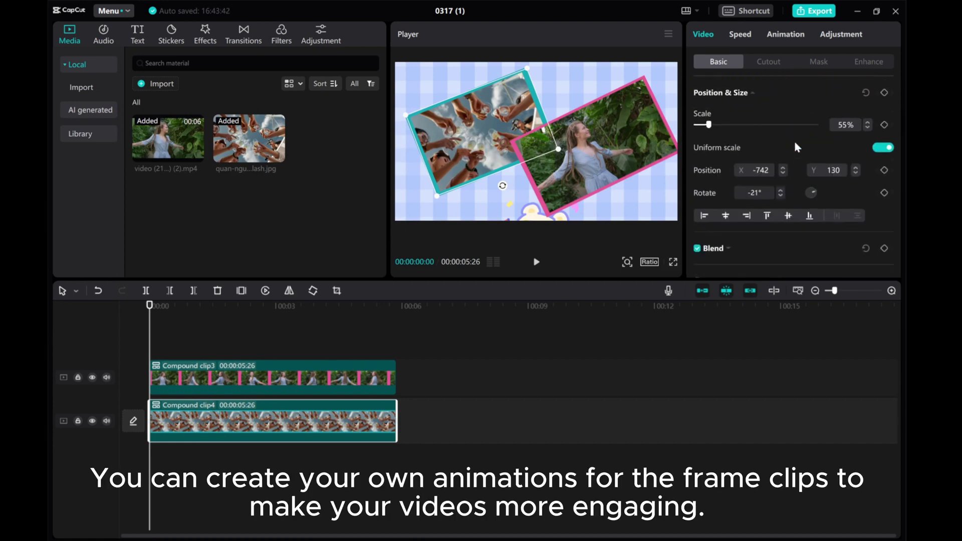
left_click(885, 93)
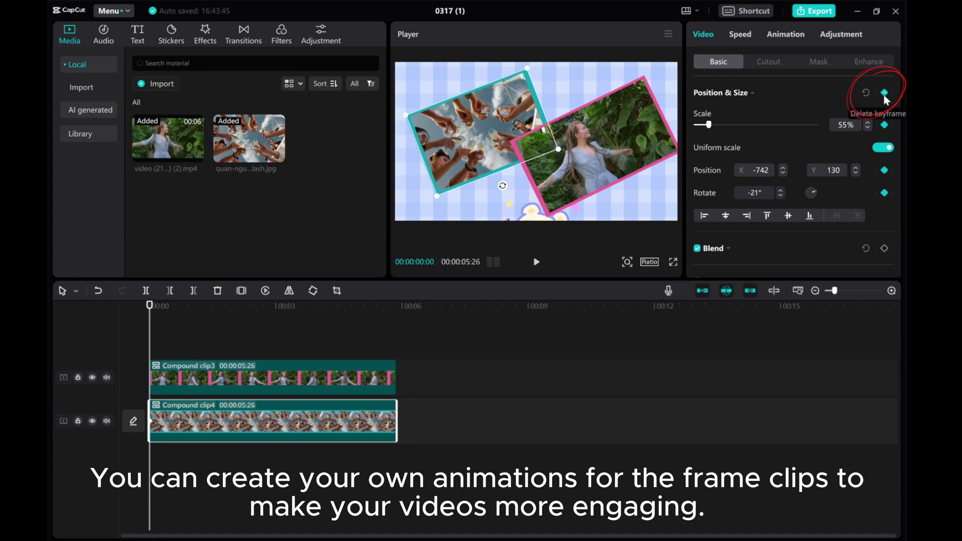
left_click_drag(151, 307, 394, 335)
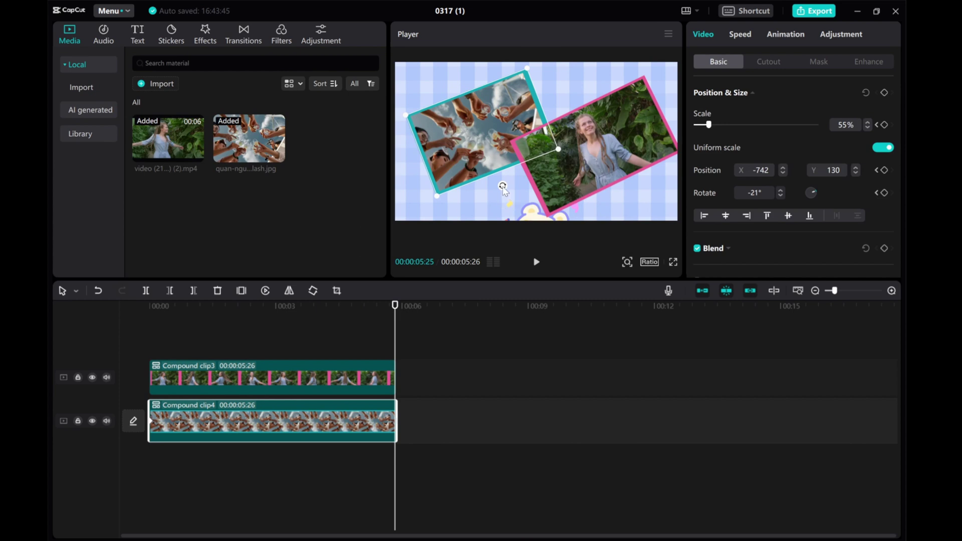
left_click_drag(503, 187, 490, 132)
mouse_move(483, 54)
left_mouse_down()
mouse_move(481, 89)
mouse_move(486, 37)
left_mouse_up()
left_click_drag(396, 307, 78, 311)
Play back the animated frames to preview the result
left_click(536, 262)
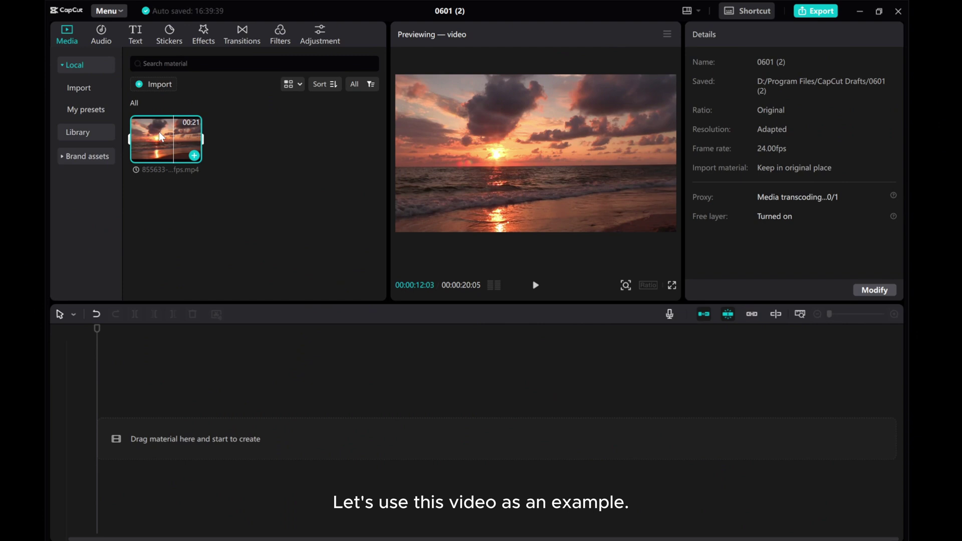
Place the sunset clip on the timeline and bring up the Library's Background assets
left_click_drag(162, 131, 157, 426)
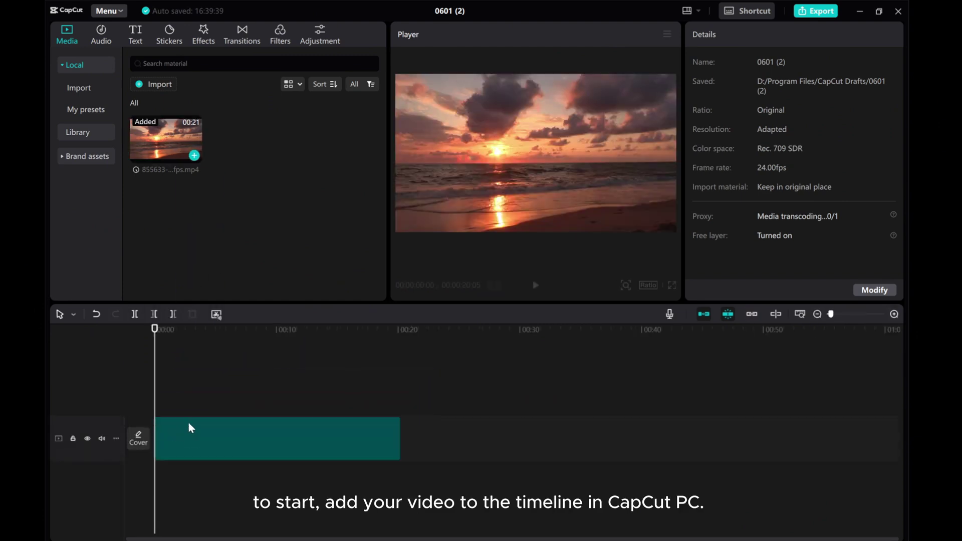
left_click(252, 427)
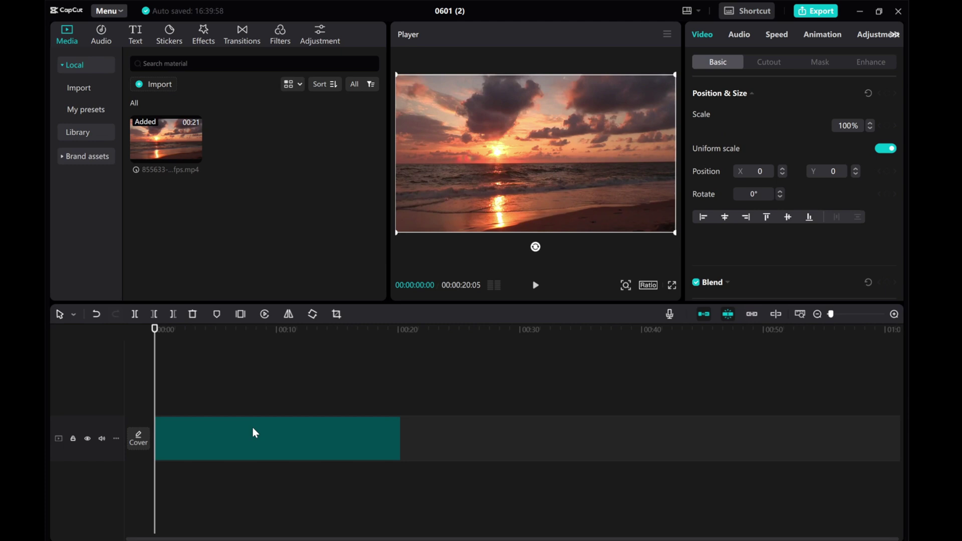
left_click(74, 135)
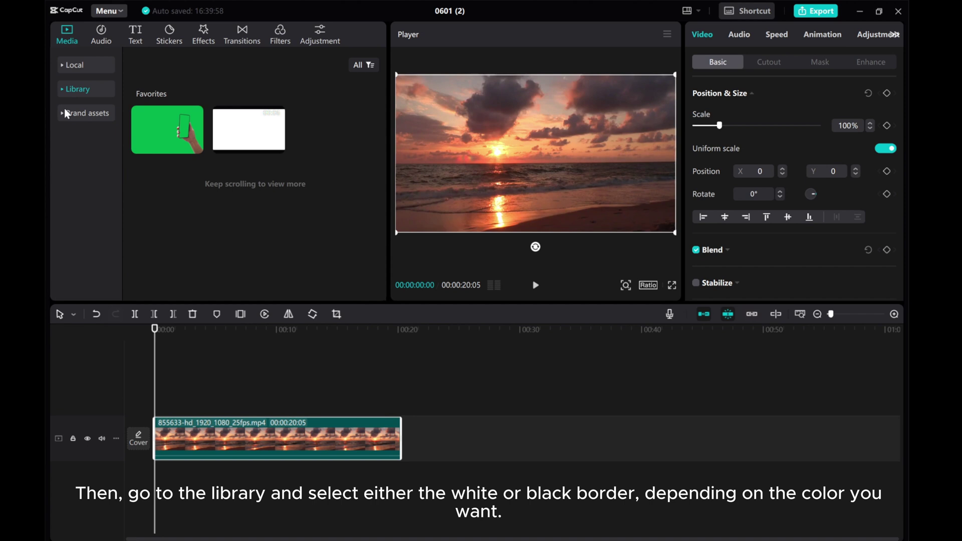
left_click(60, 88)
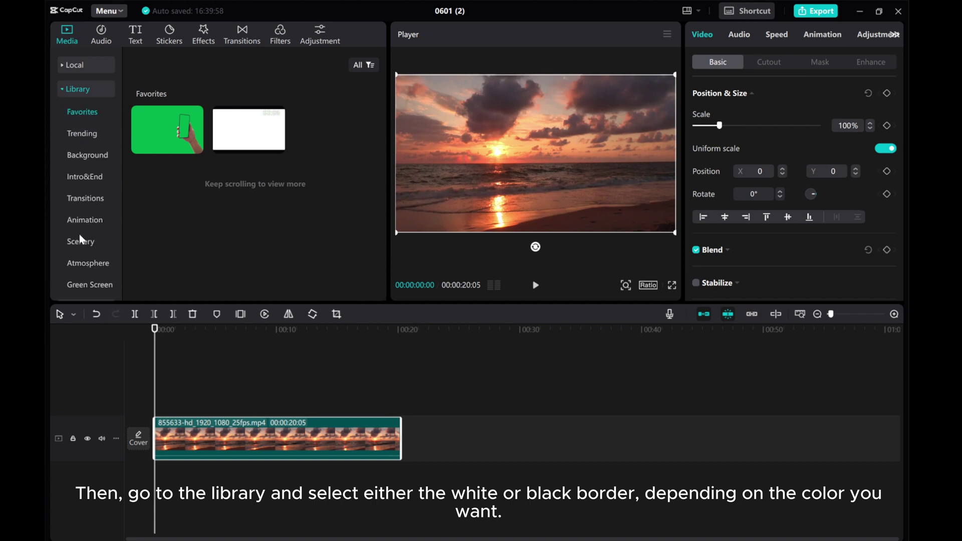
left_click(83, 155)
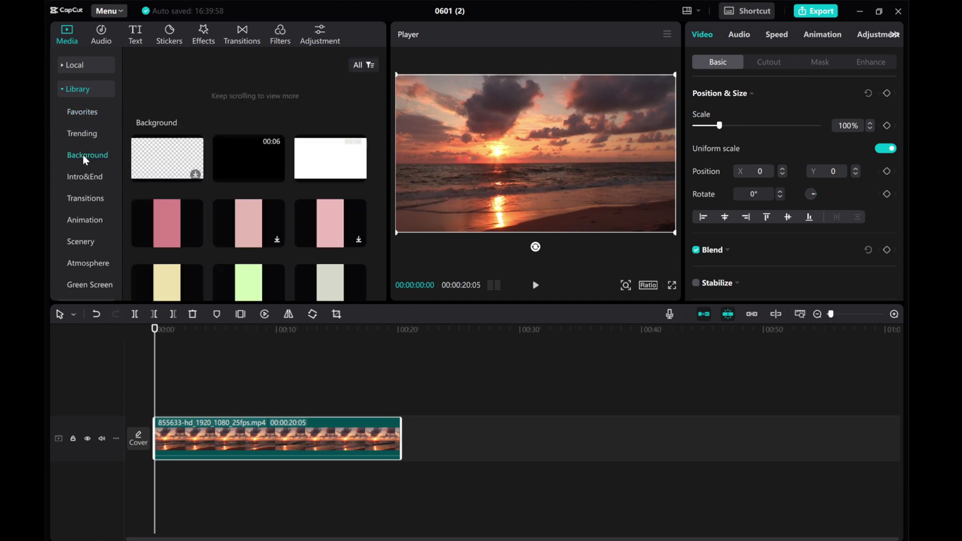
mouse_move(235, 163)
mouse_move(339, 167)
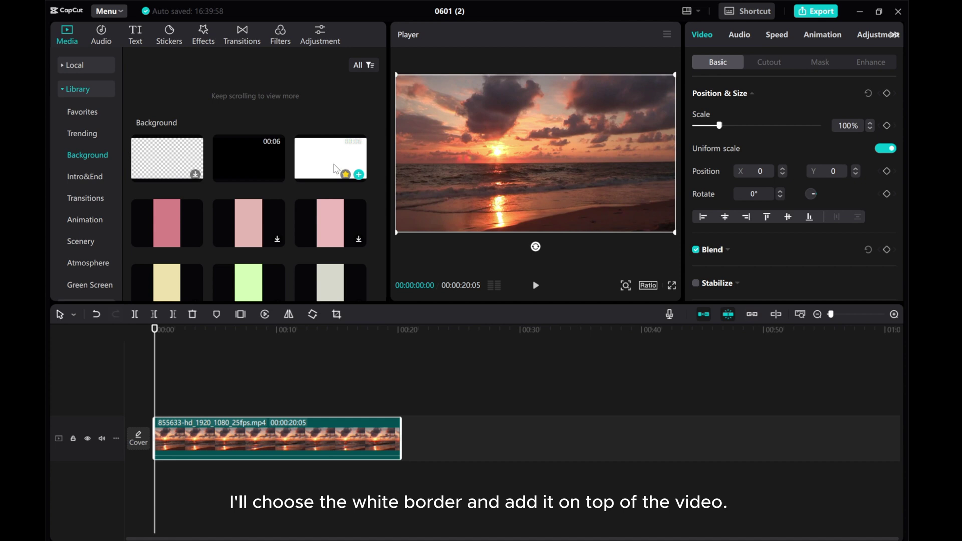
Add a white background above the sunset, freeze it, and stretch it to 00:00:20:05
left_click_drag(334, 165, 168, 399)
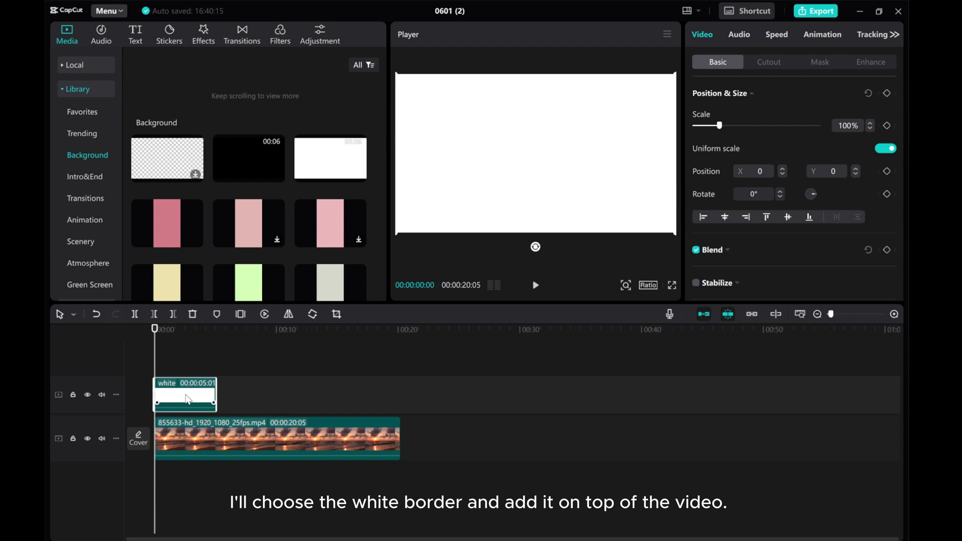
left_click(242, 318)
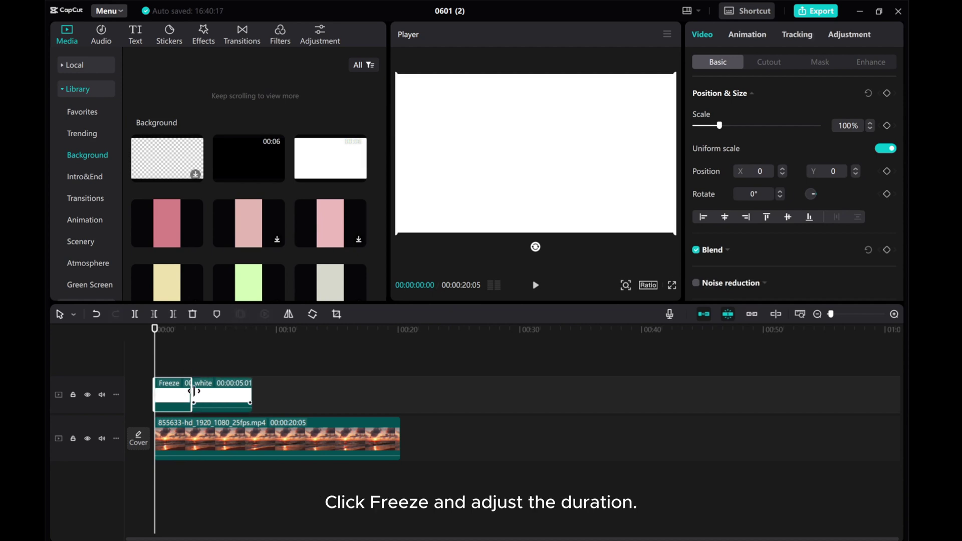
left_click(230, 396)
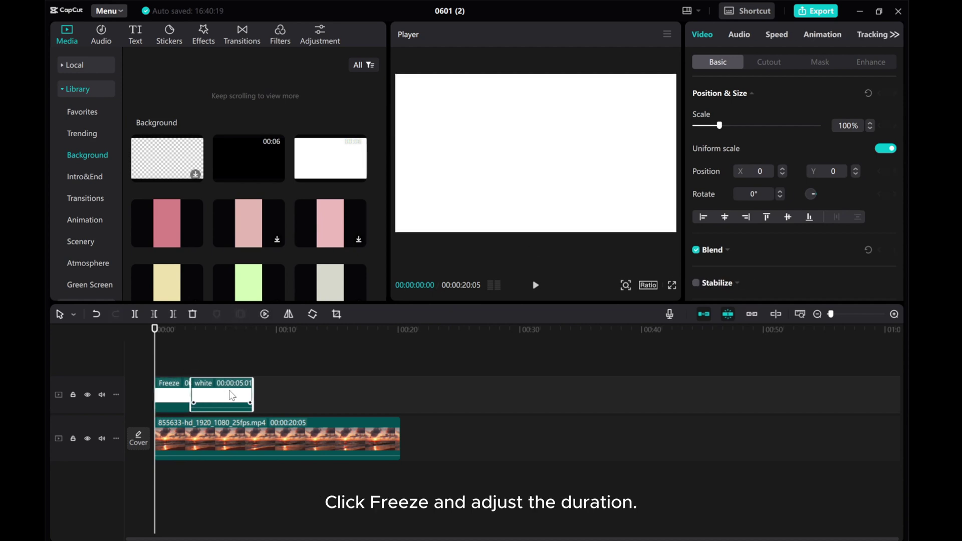
key("Delete")
left_click_drag(191, 394, 390, 413)
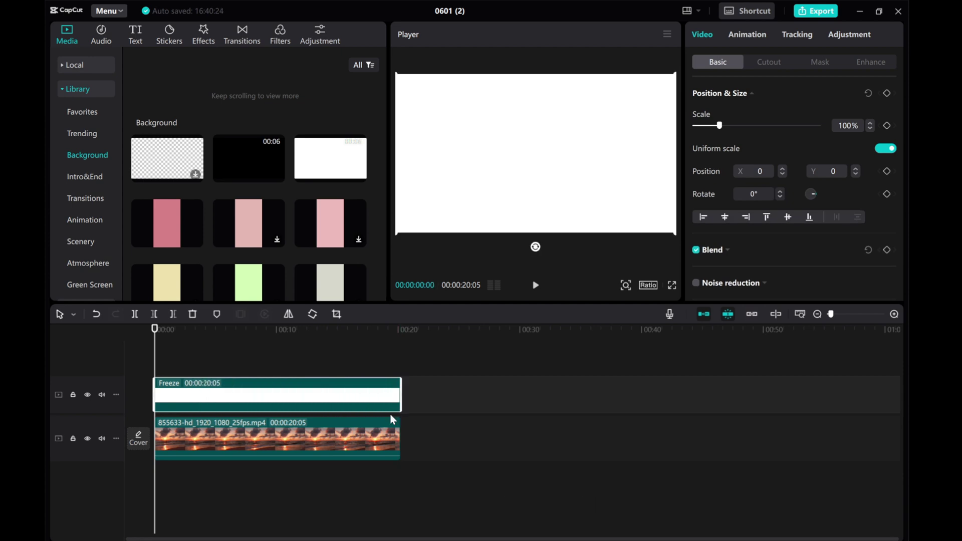
left_click(345, 440)
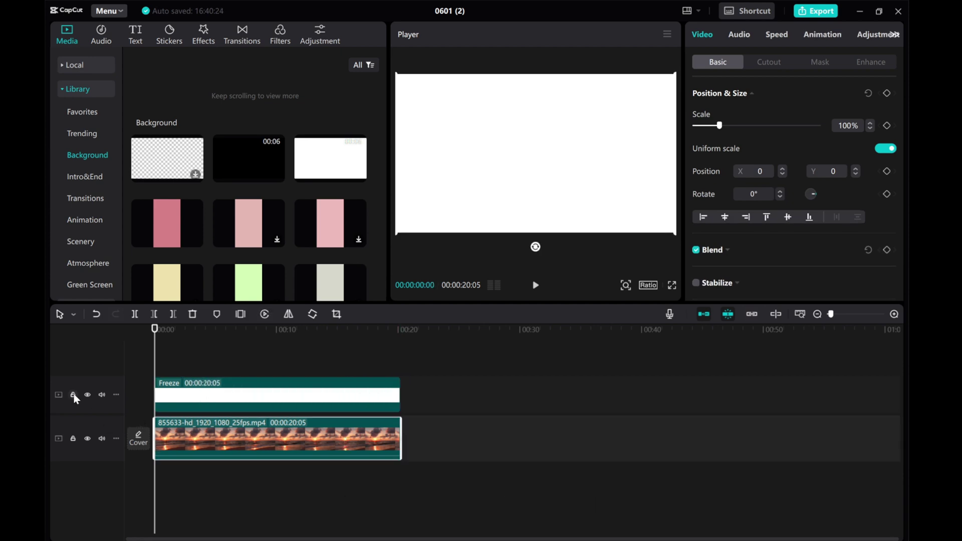
left_click(176, 404)
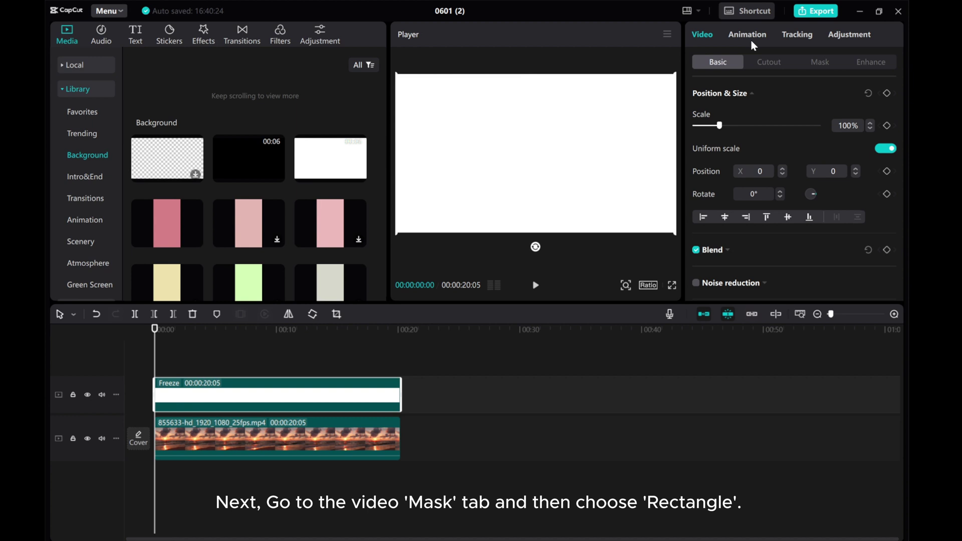
Give the white clip a reversed rectangle mask enlarged to 1698×906
left_click(821, 63)
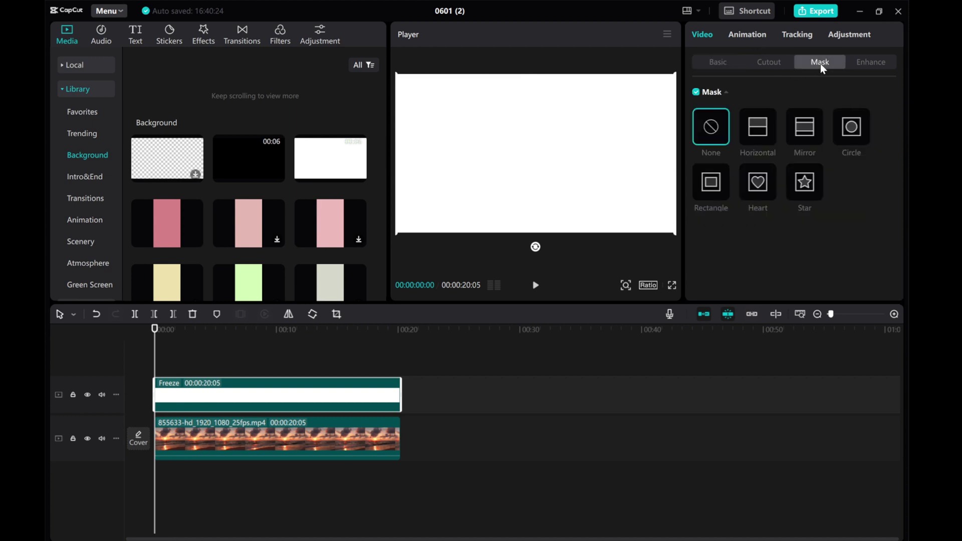
left_click(715, 184)
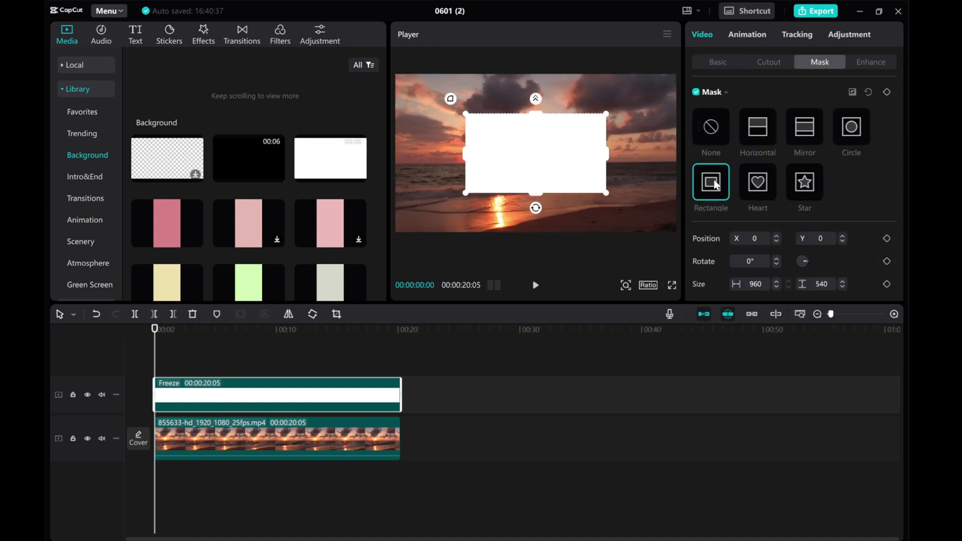
left_click(853, 92)
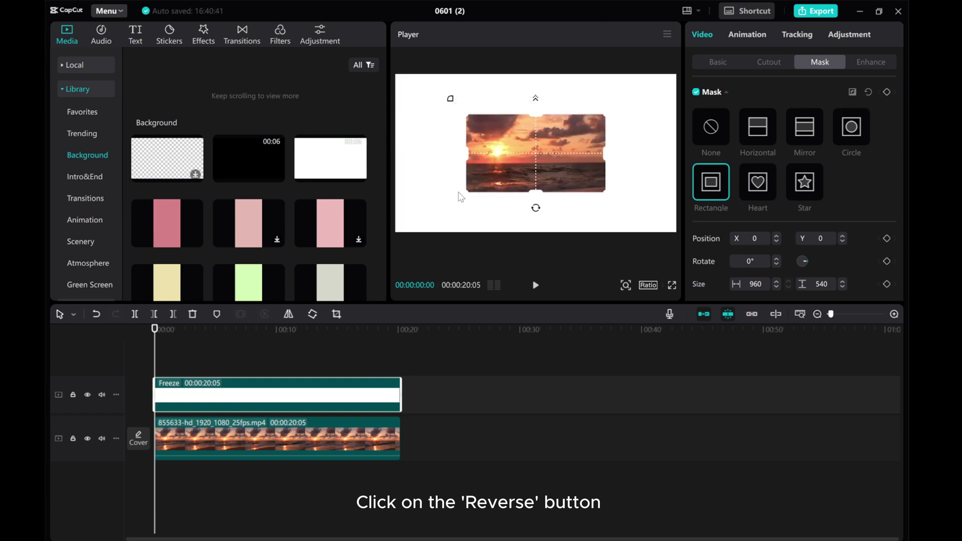
left_click_drag(467, 196, 419, 219)
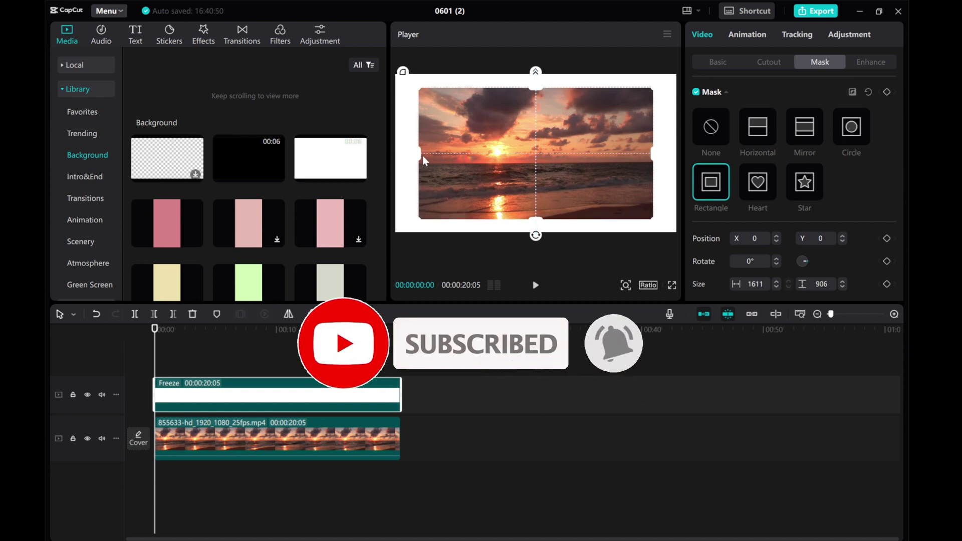
left_click_drag(420, 161, 414, 164)
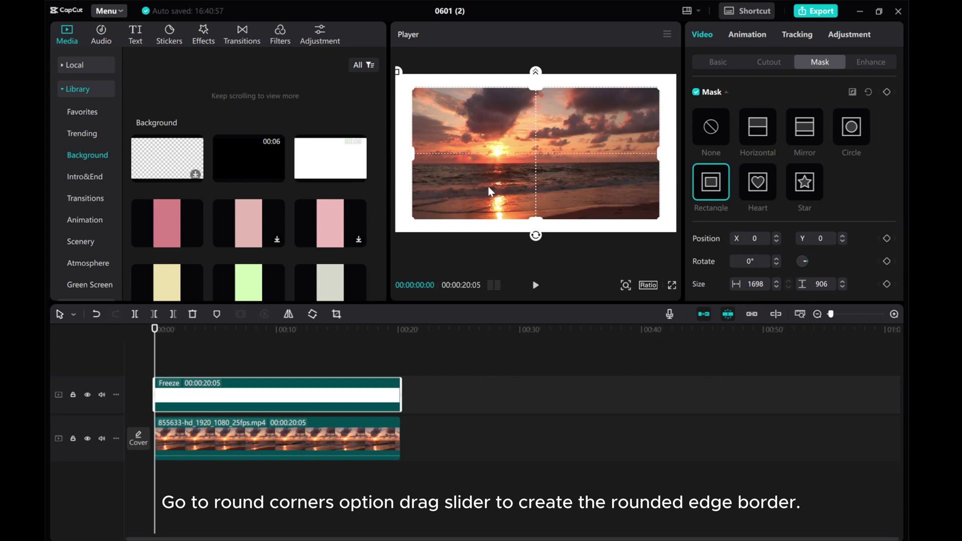
Shrink the mask to 1611×859 and set its round corners to 35
scroll(729, 238, "down", 3)
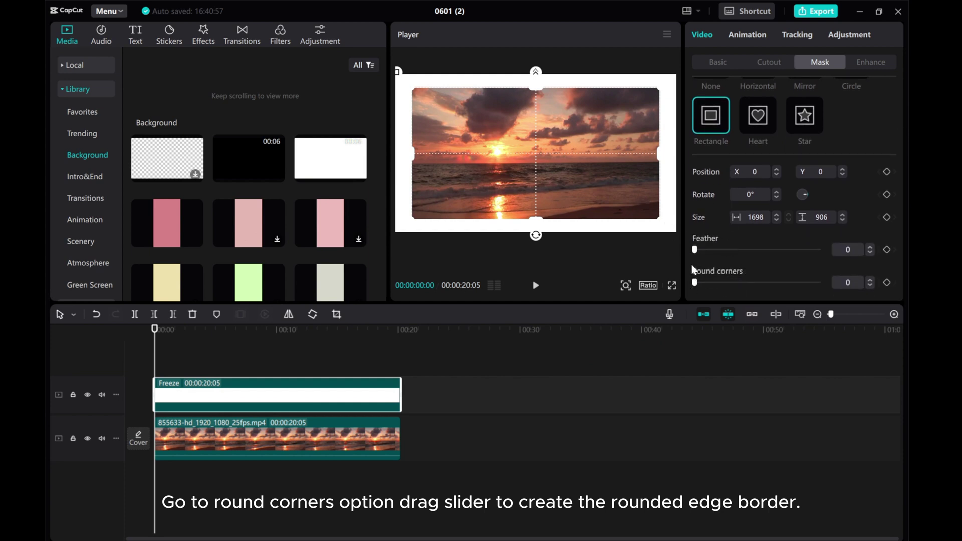
left_click_drag(695, 283, 725, 283)
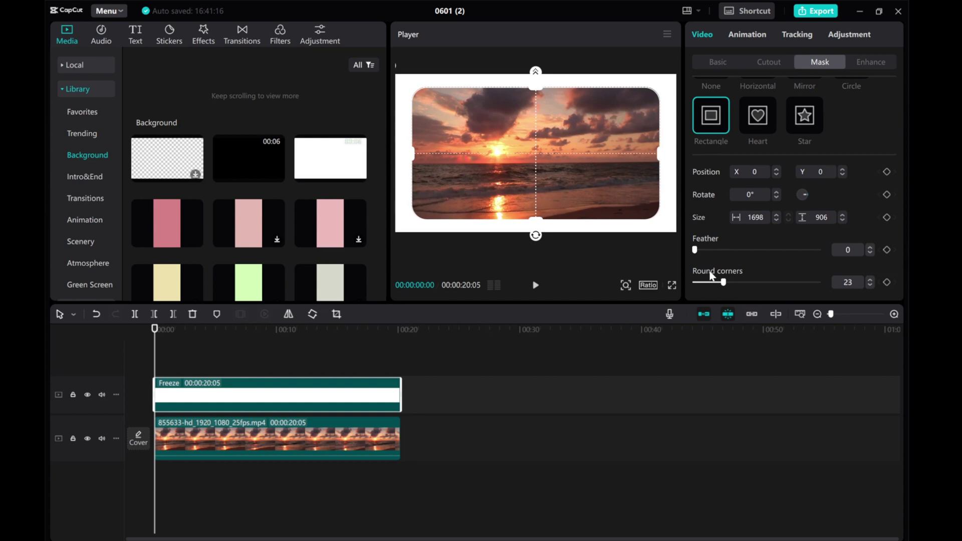
left_click_drag(724, 282, 695, 282)
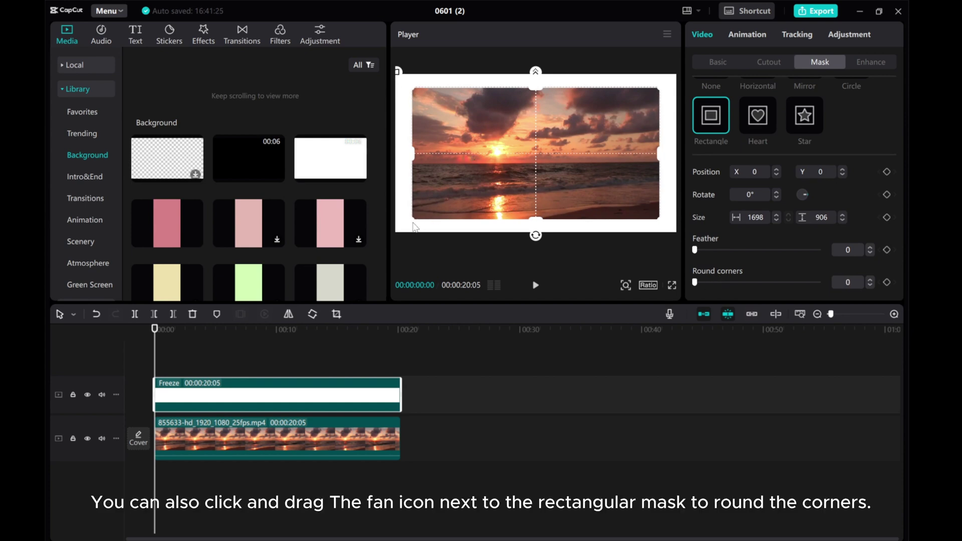
left_click_drag(414, 227, 421, 223)
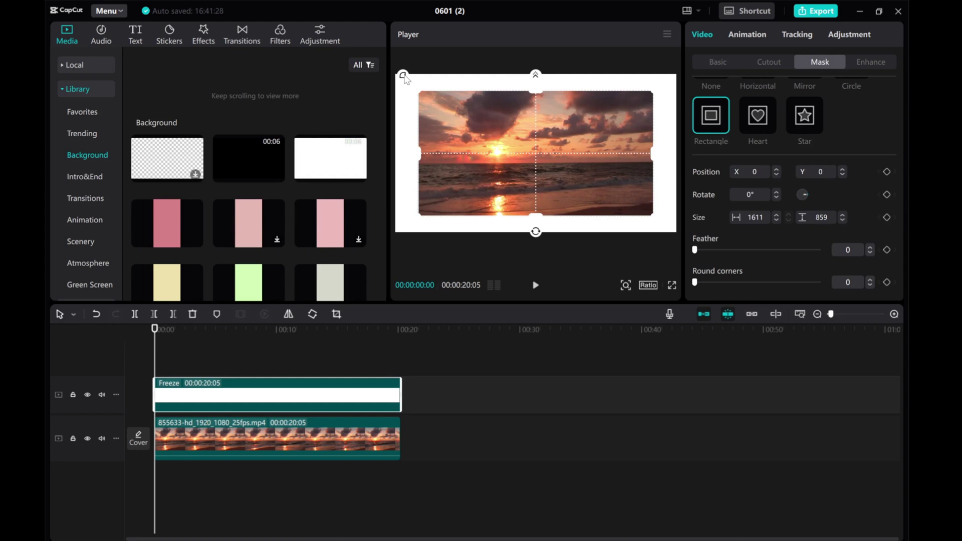
left_click_drag(404, 78, 396, 76)
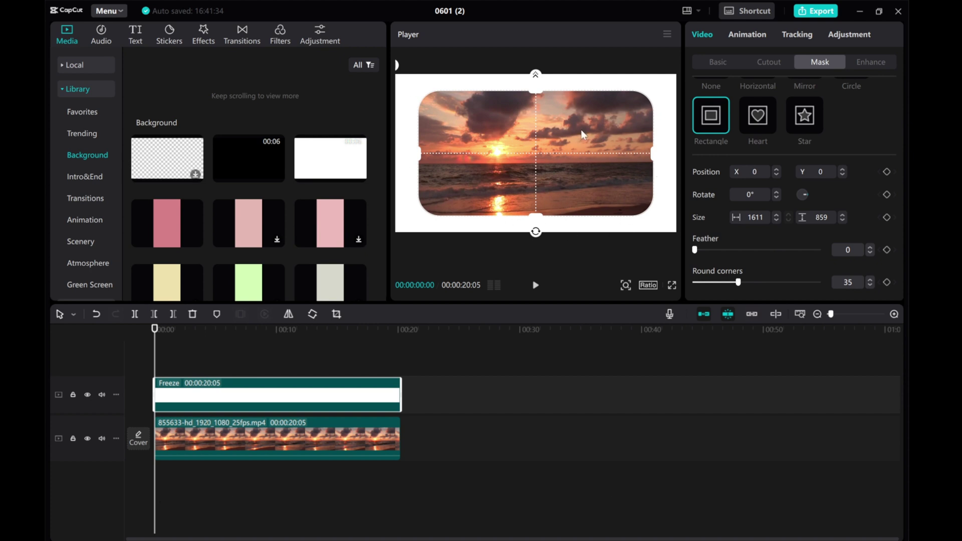
Preview the sunset video inside its rounded white frame
left_click(536, 285)
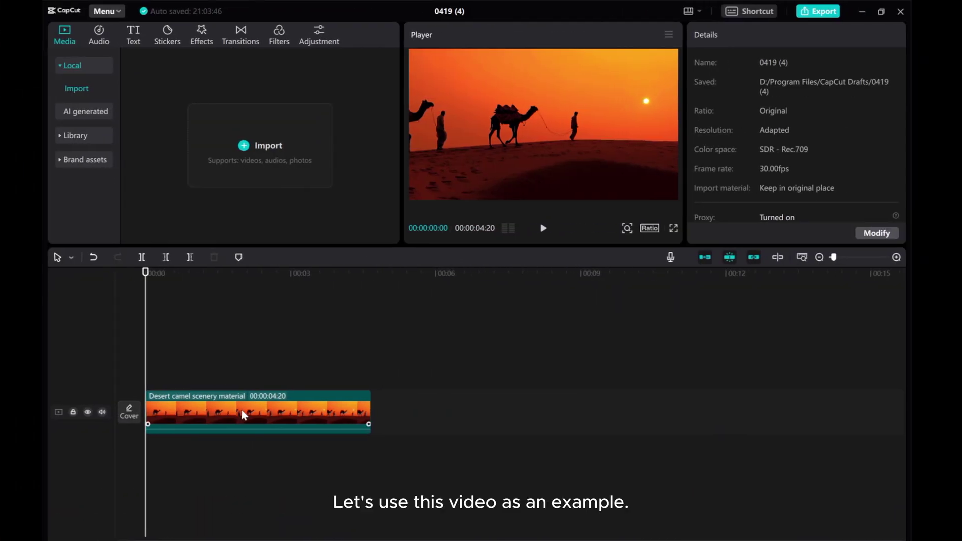
Add the Library's white background above the camel clip, trimmed to 00:00:04:20
left_click(243, 412)
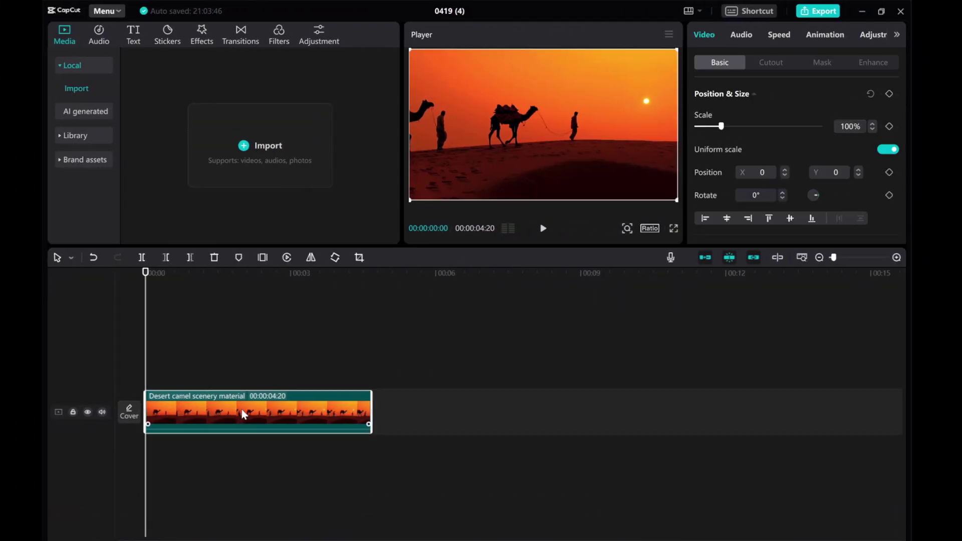
left_click(75, 135)
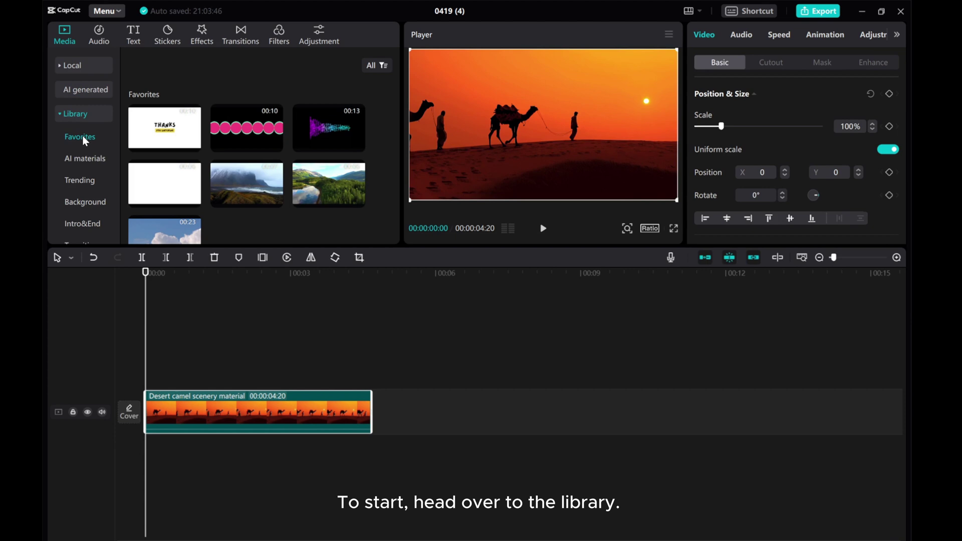
left_click(78, 202)
mouse_move(347, 147)
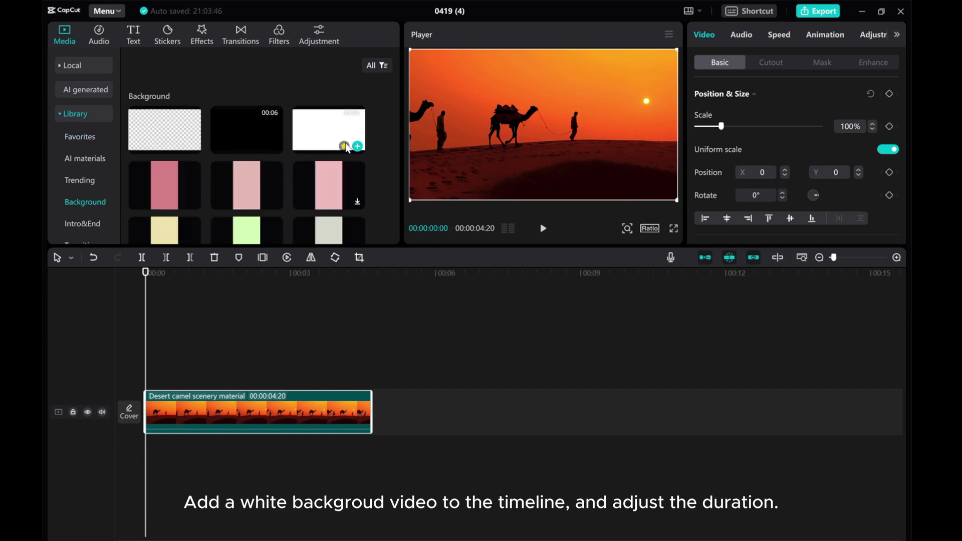
left_click_drag(357, 151, 150, 374)
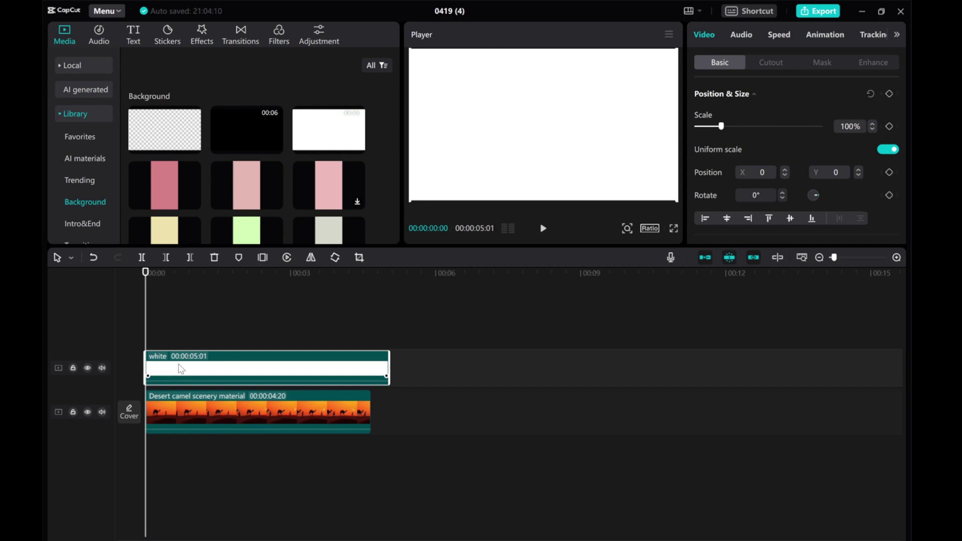
left_click_drag(388, 368, 372, 370)
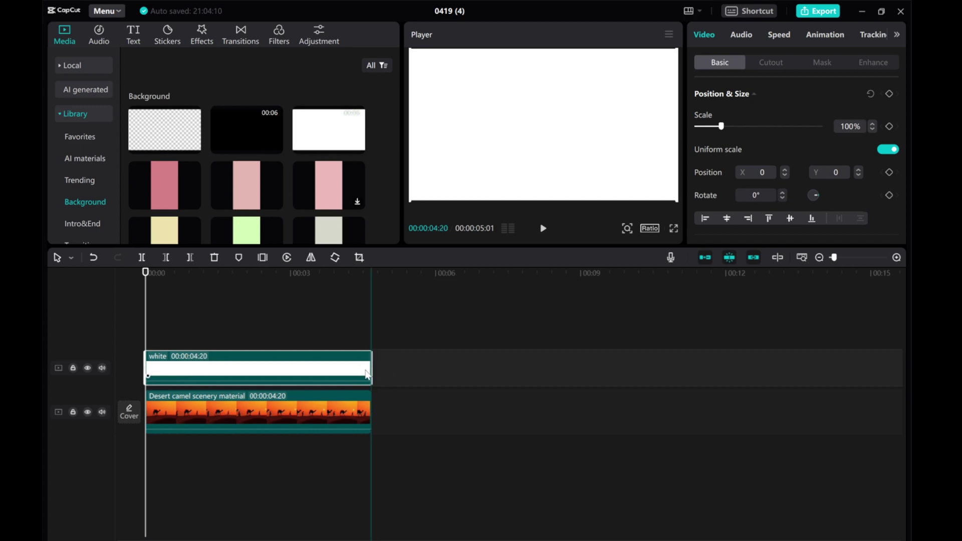
Apply a reversed rectangle mask to the white clip, enlarged nearly to the frame edges
left_click(822, 65)
left_click(711, 194)
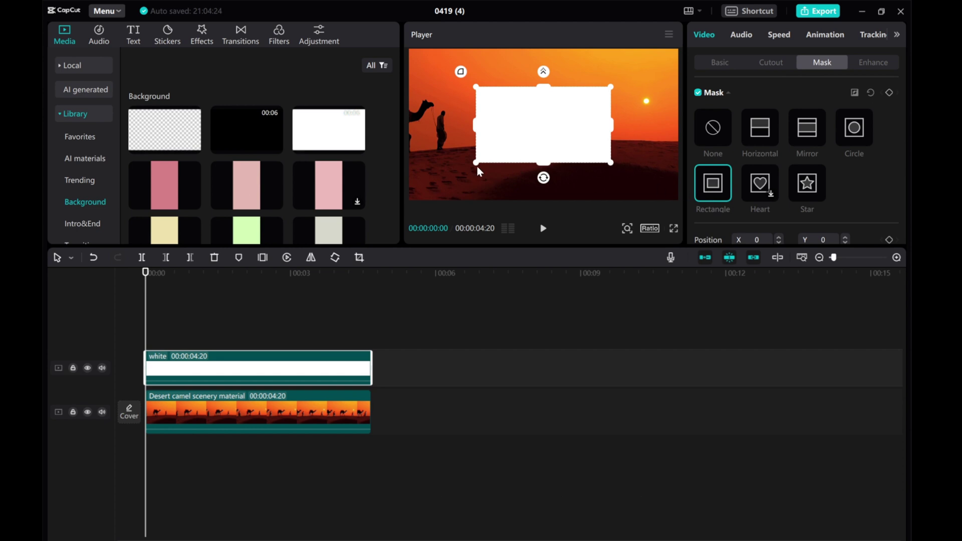
left_click_drag(473, 167, 465, 174)
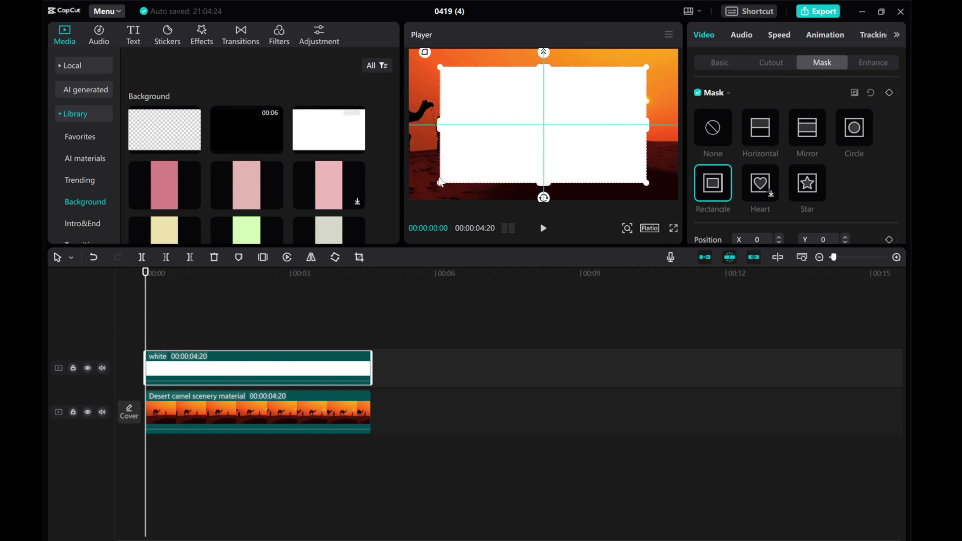
left_click_drag(441, 182, 424, 188)
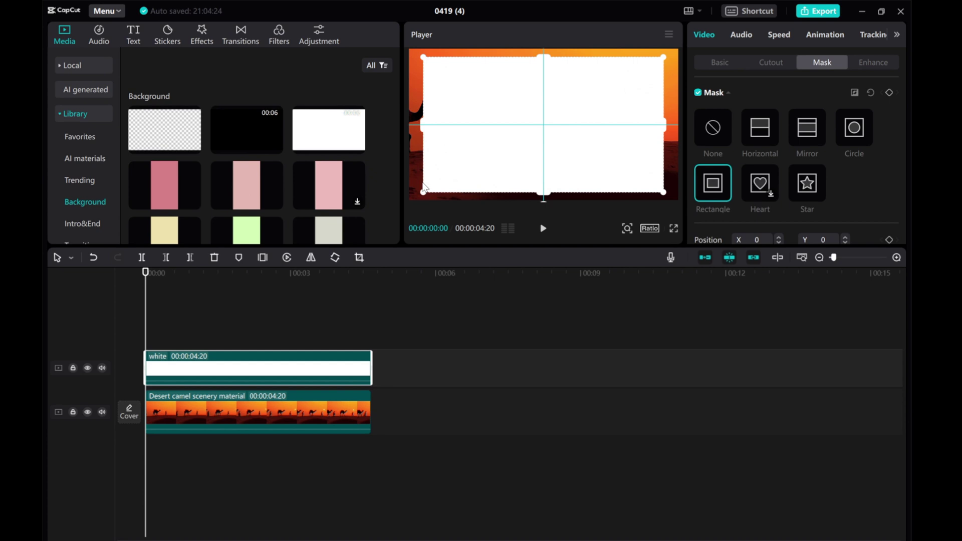
left_click(854, 93)
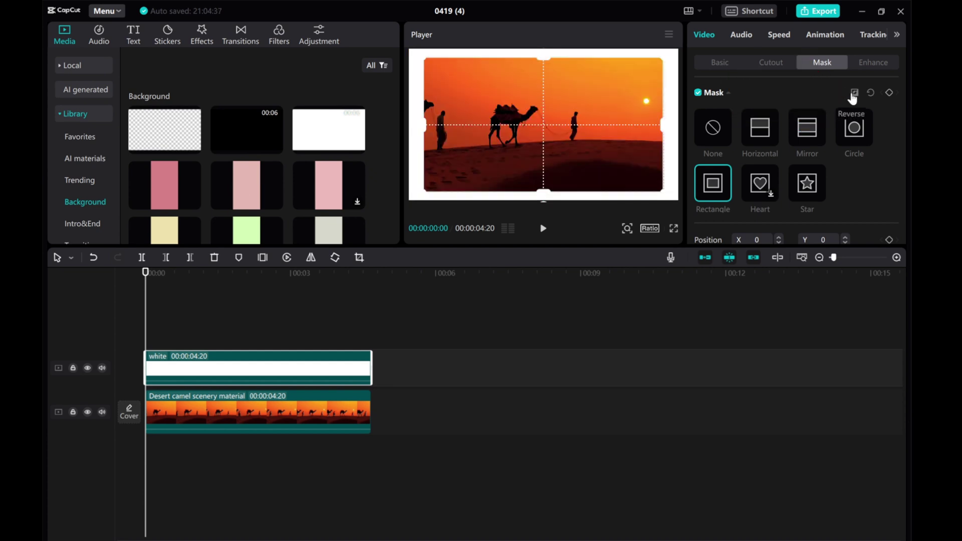
Set the white border's blend mode to Overlay with 75% opacity
left_click(711, 62)
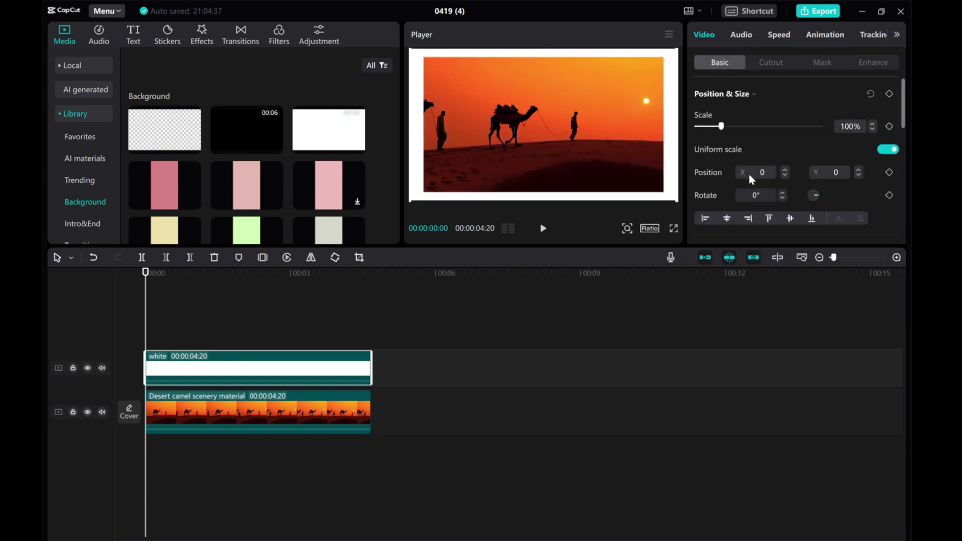
scroll(748, 173, "down", 3)
left_click(763, 176)
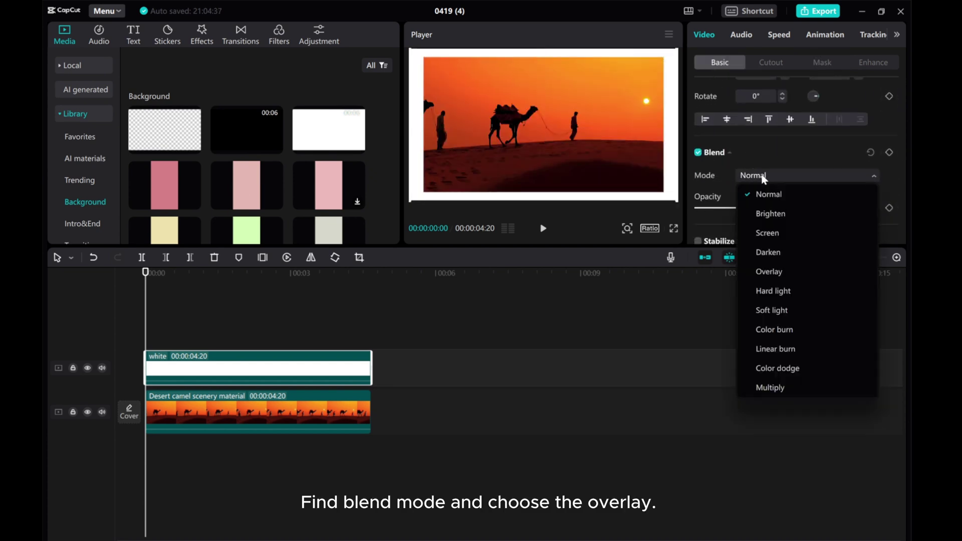
left_click(775, 272)
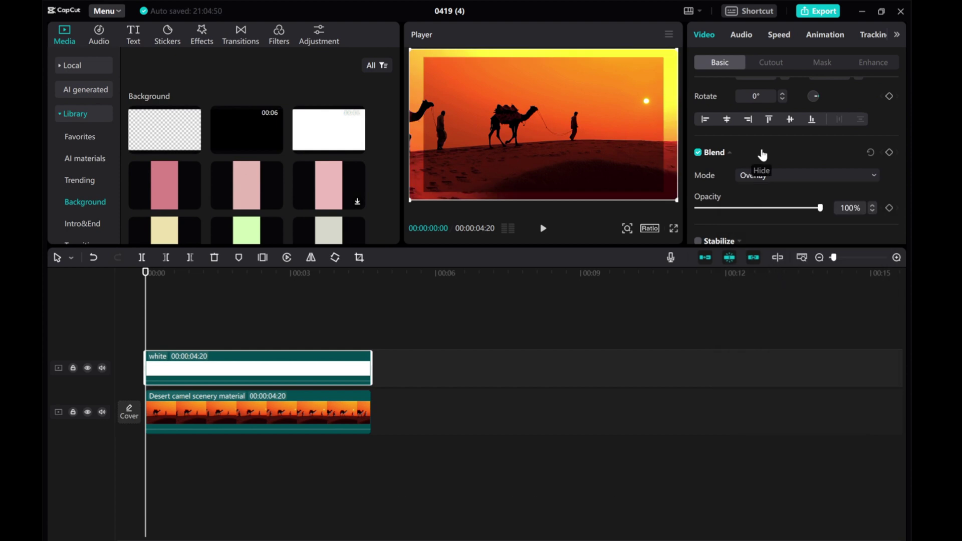
scroll(763, 156, "down", 2)
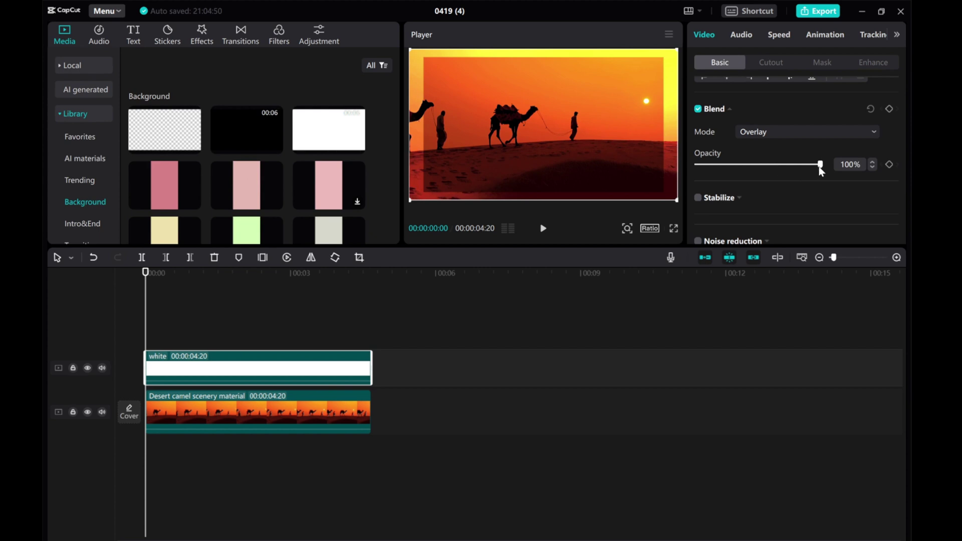
left_click_drag(813, 168, 791, 168)
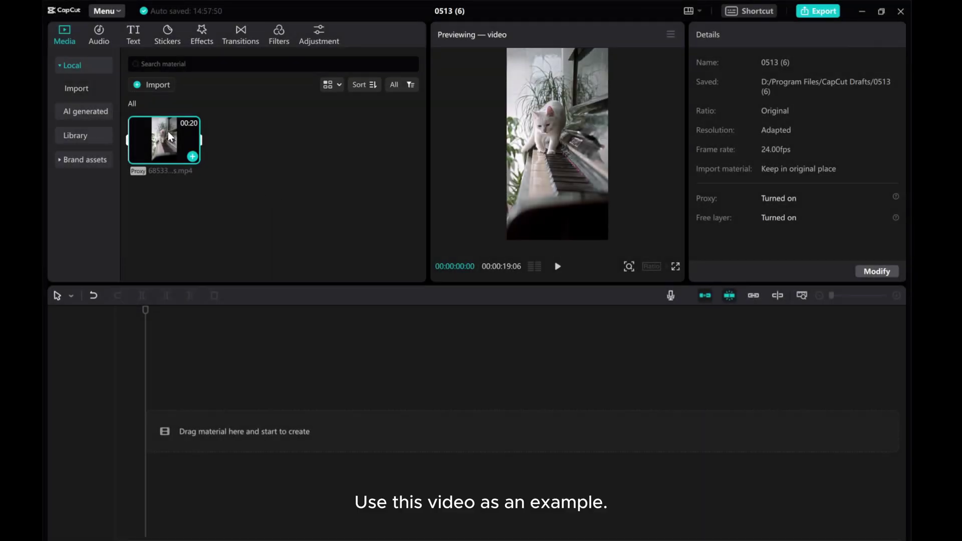
Add the cat piano video to the timeline and scale it down to 92%
left_click_drag(170, 136, 192, 434)
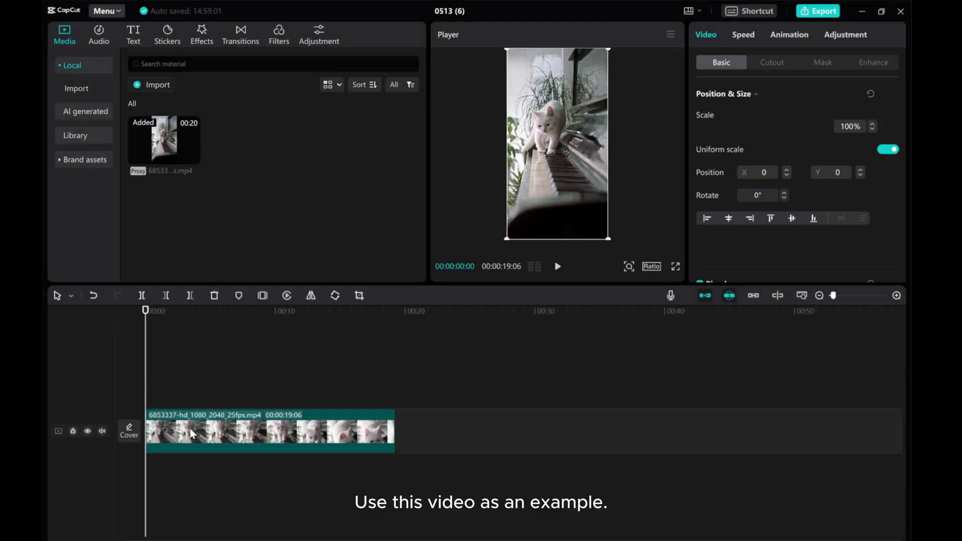
left_click(873, 129)
left_click(873, 129)
left_click(871, 129)
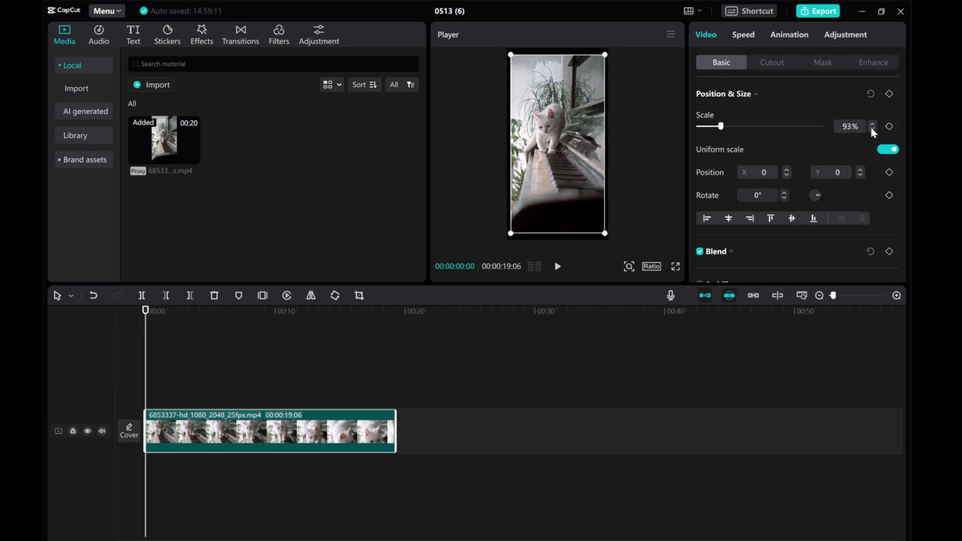
left_click(871, 129)
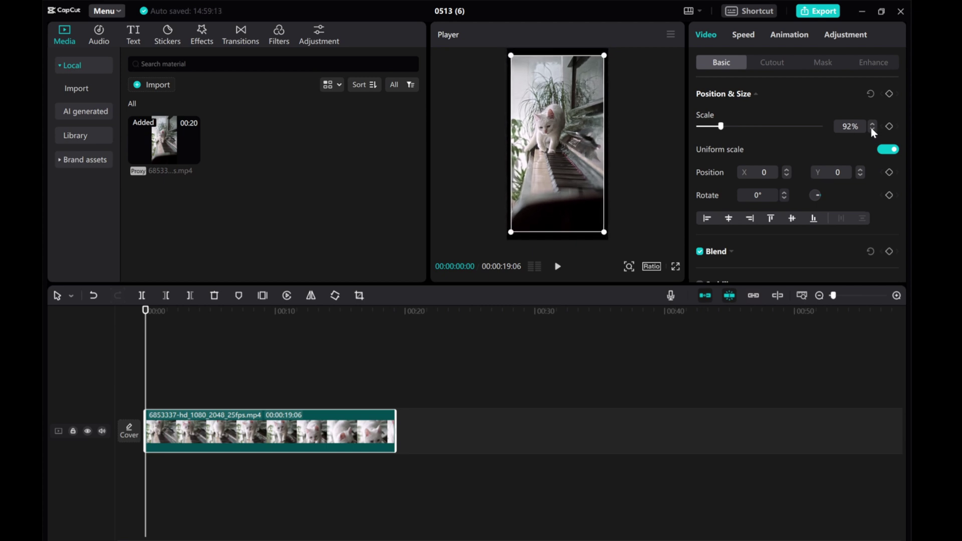
Add the Library's white background and place the cat video above it
left_click(77, 142)
left_click(70, 204)
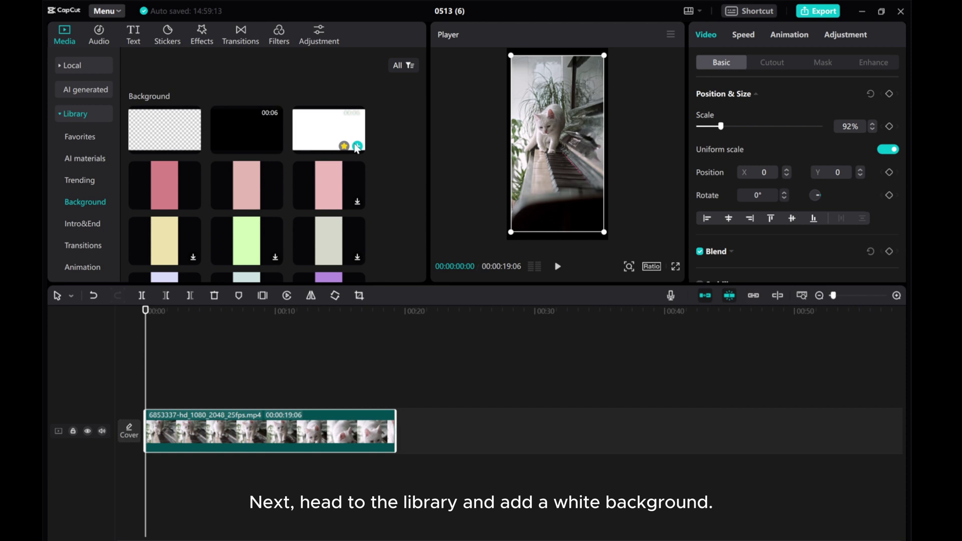
left_click(357, 147)
left_click_drag(250, 431, 188, 389)
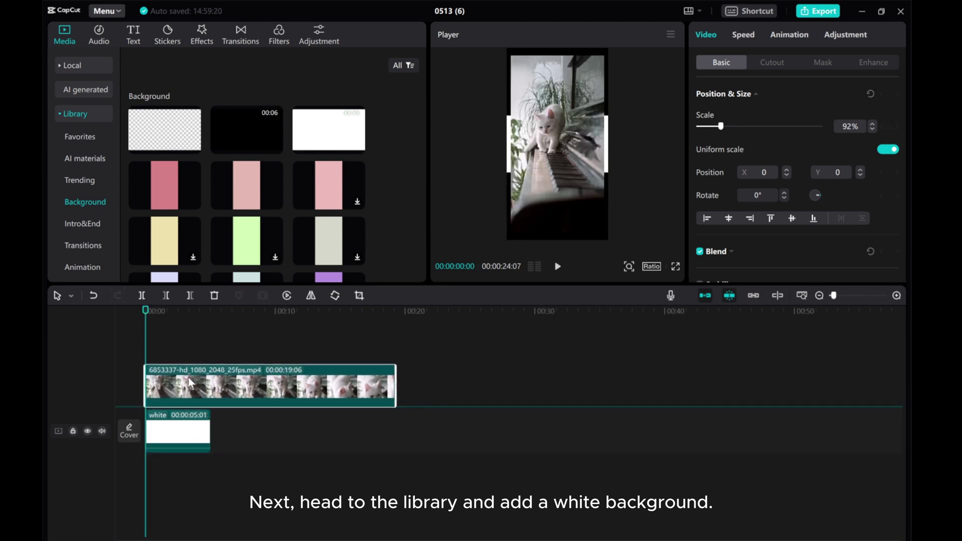
Freeze the white background, stretch it to the video's length, and enlarge it to fill the frame
left_click(186, 433)
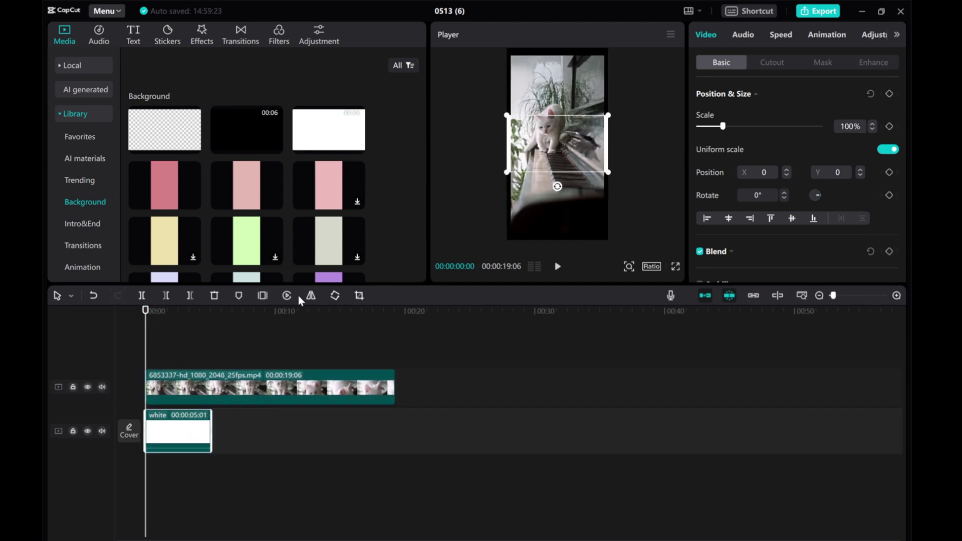
left_click(261, 296)
left_click_drag(180, 432, 396, 432)
left_click(425, 430)
key("Delete")
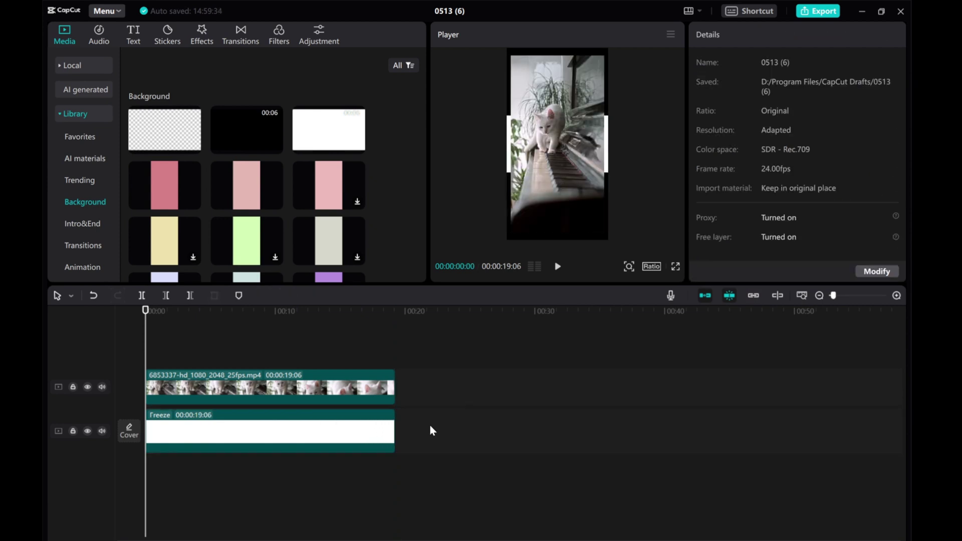
left_click(338, 438)
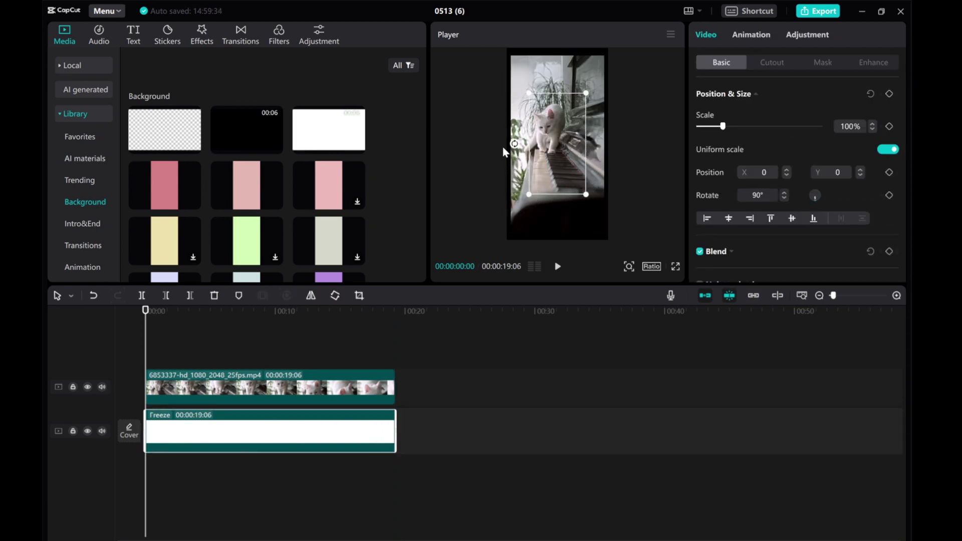
left_click_drag(527, 196, 465, 248)
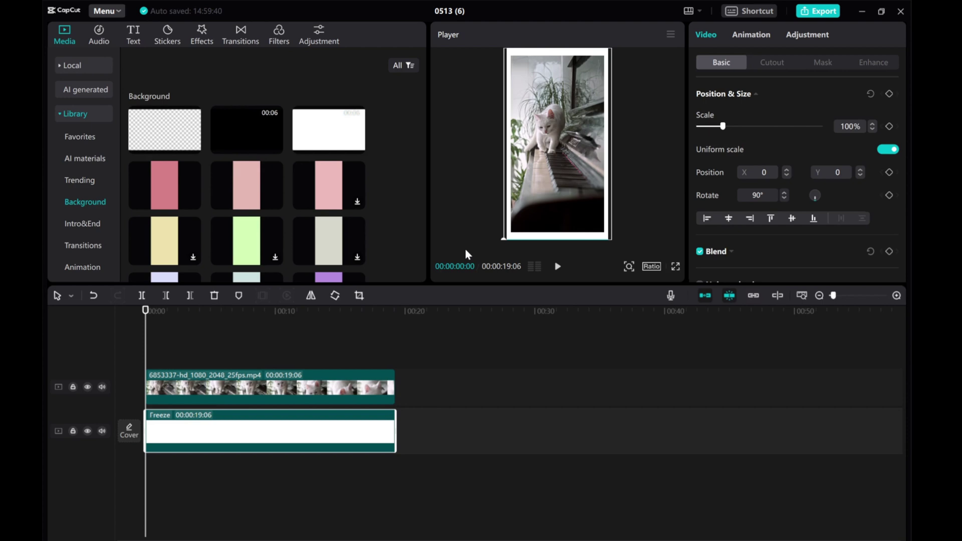
left_click(149, 354)
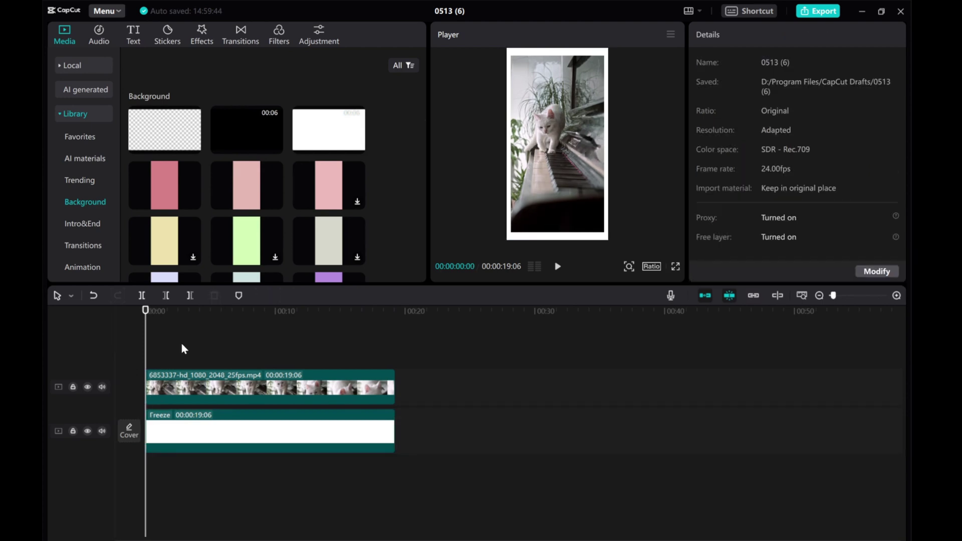
Add the Orange Negative effect from Video effects > Party to the timeline
left_click(201, 40)
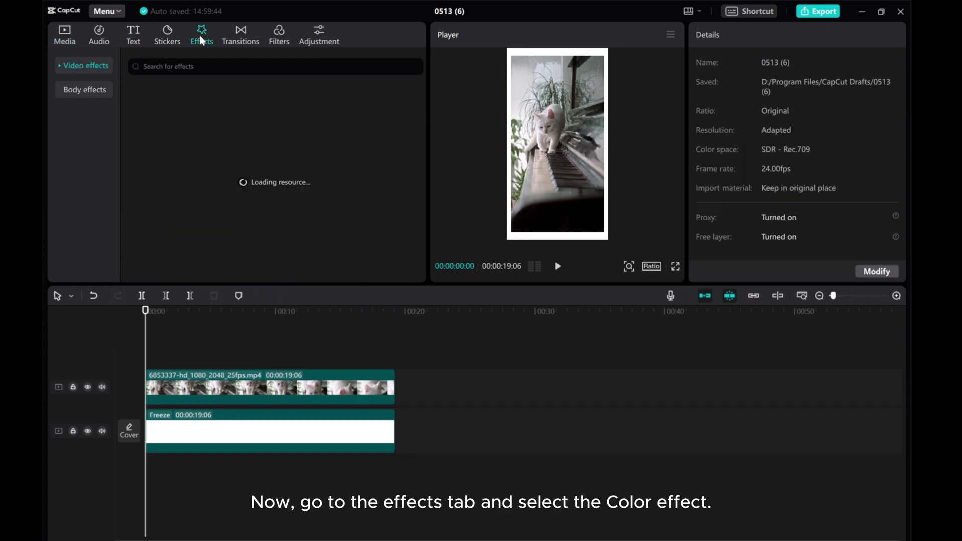
left_click(64, 66)
left_click(74, 197)
scroll(220, 233, "down", 8)
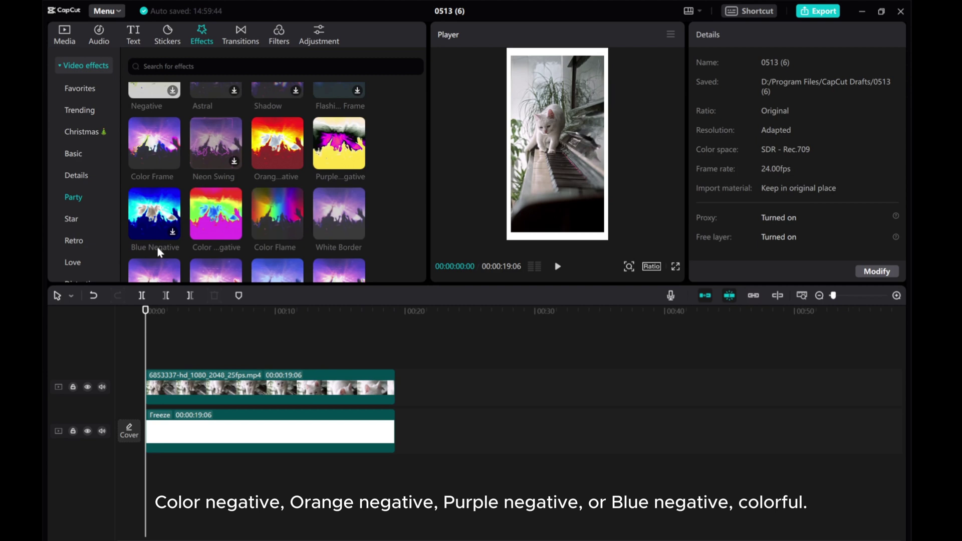
mouse_move(276, 148)
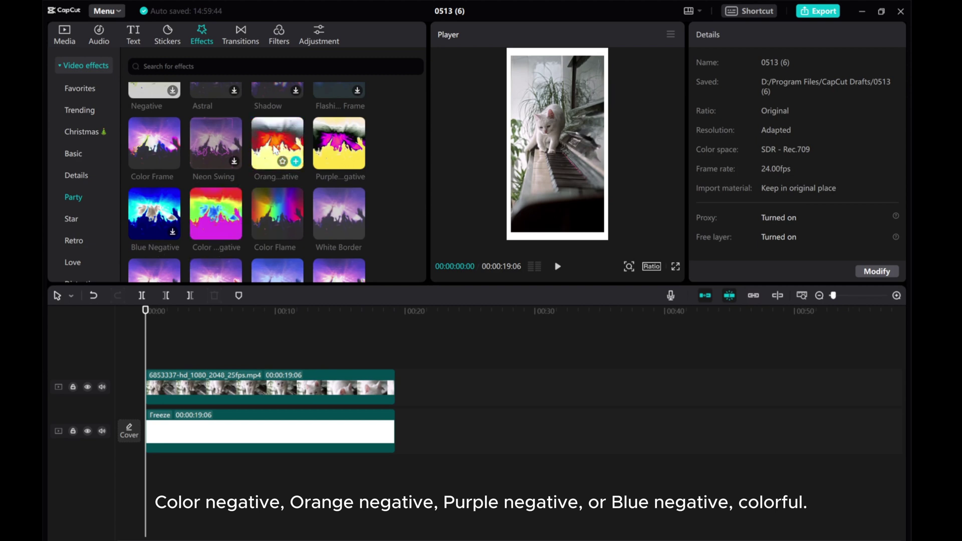
left_click_drag(275, 149, 393, 397)
Preview the border, add Purple Negative from the start, and hide the Orange Negative track
left_click(554, 270)
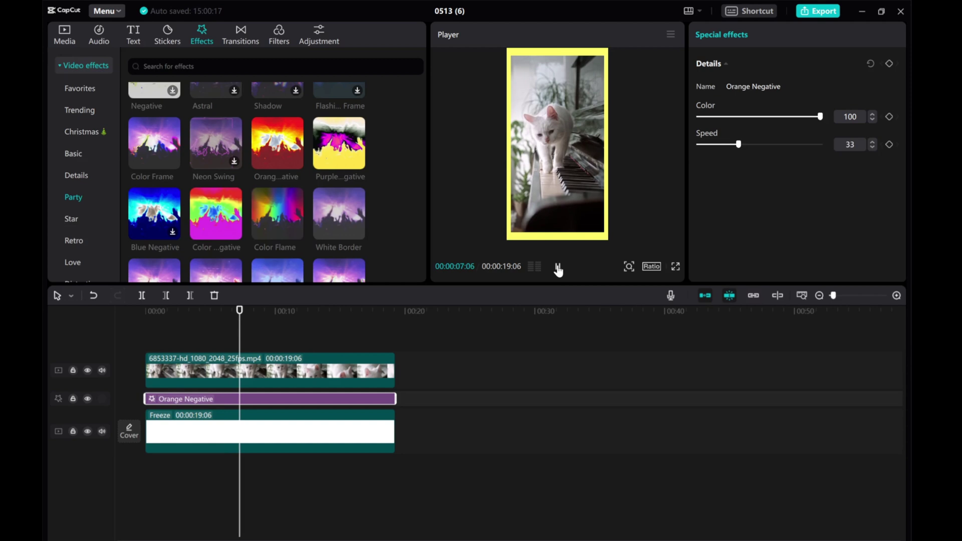
left_click(558, 270)
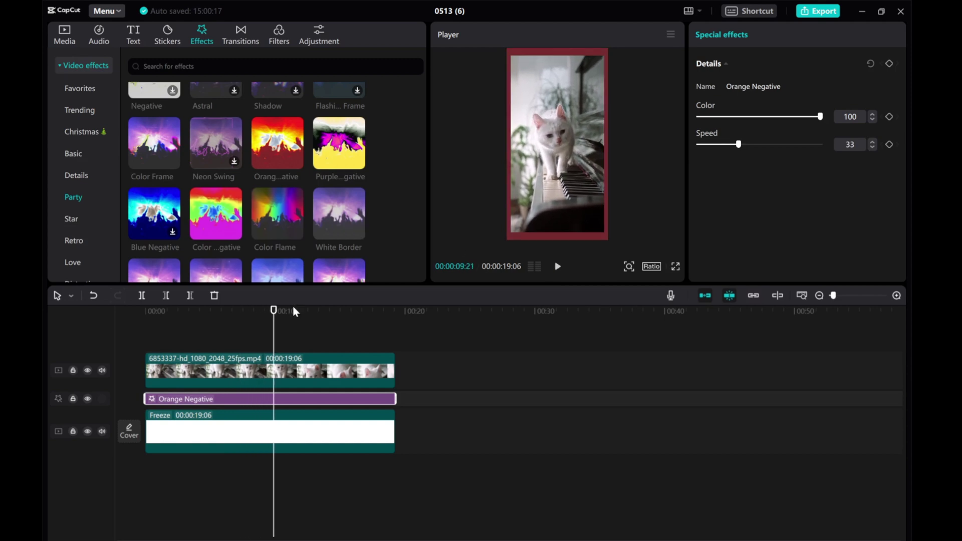
left_click(142, 311)
left_click(236, 336)
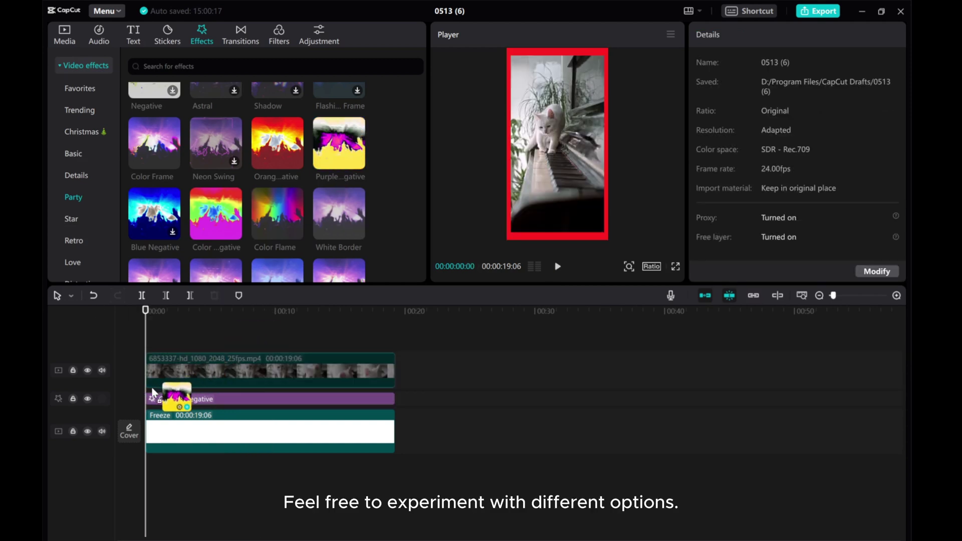
left_click_drag(152, 394, 395, 398)
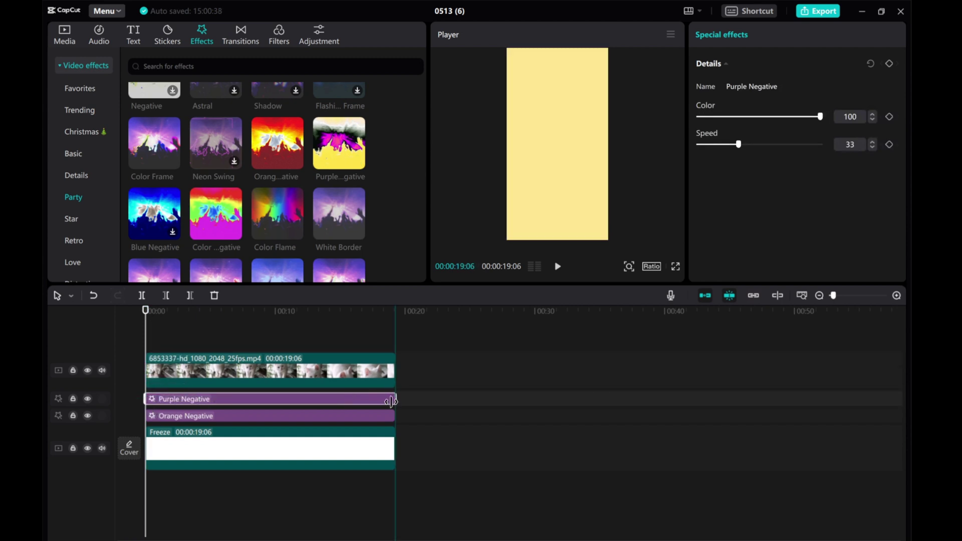
left_click(88, 416)
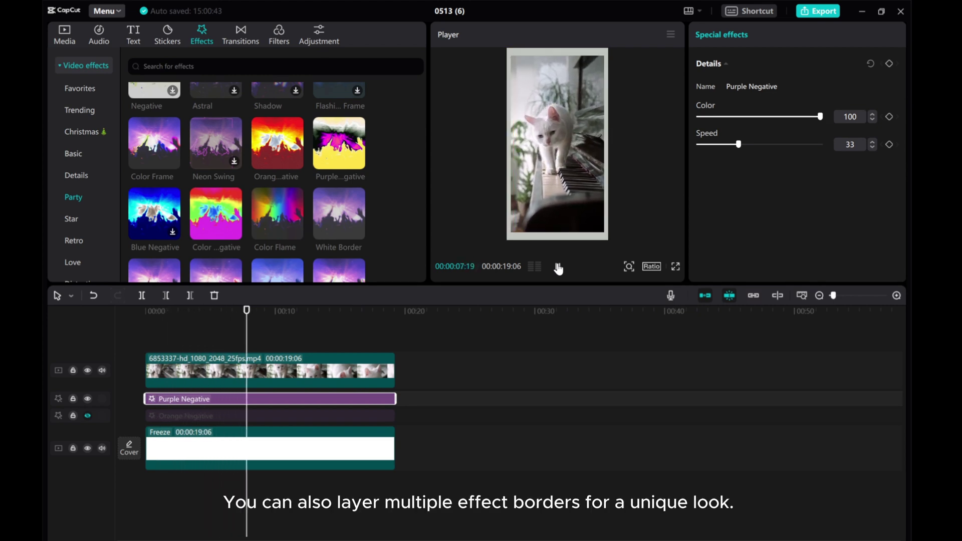
Show the Orange Negative track again and preview the layered negative borders from the start
left_click(558, 267)
left_click(88, 417)
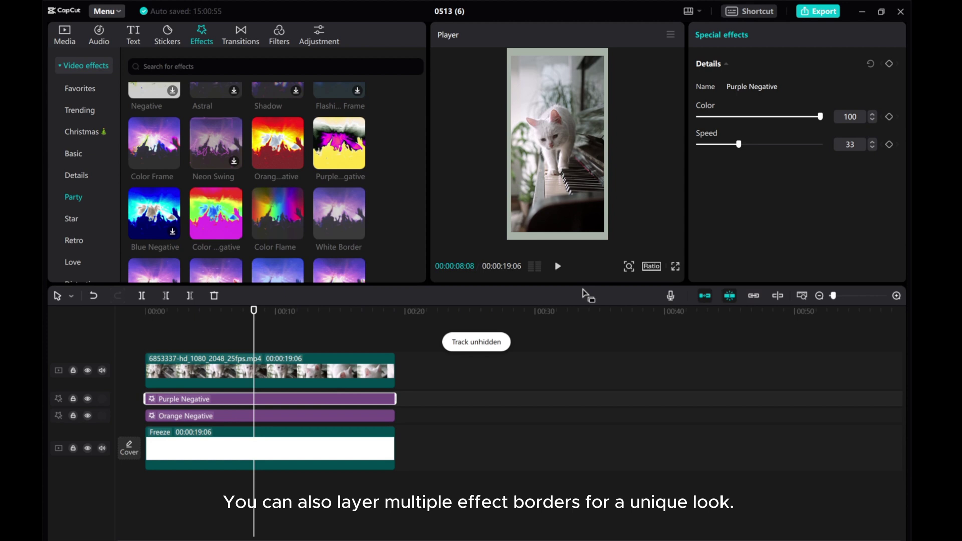
left_click(558, 267)
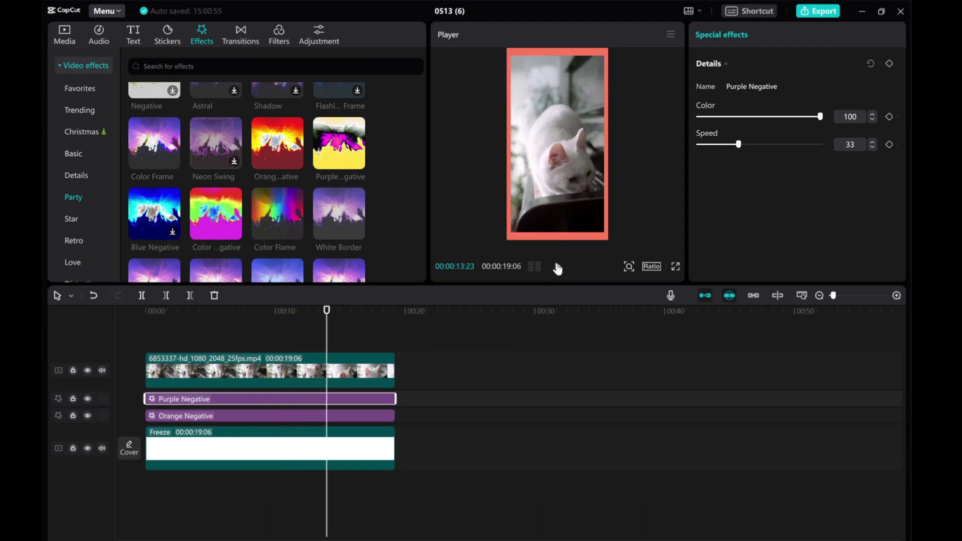
left_click(556, 267)
scroll(210, 203, "down", 5)
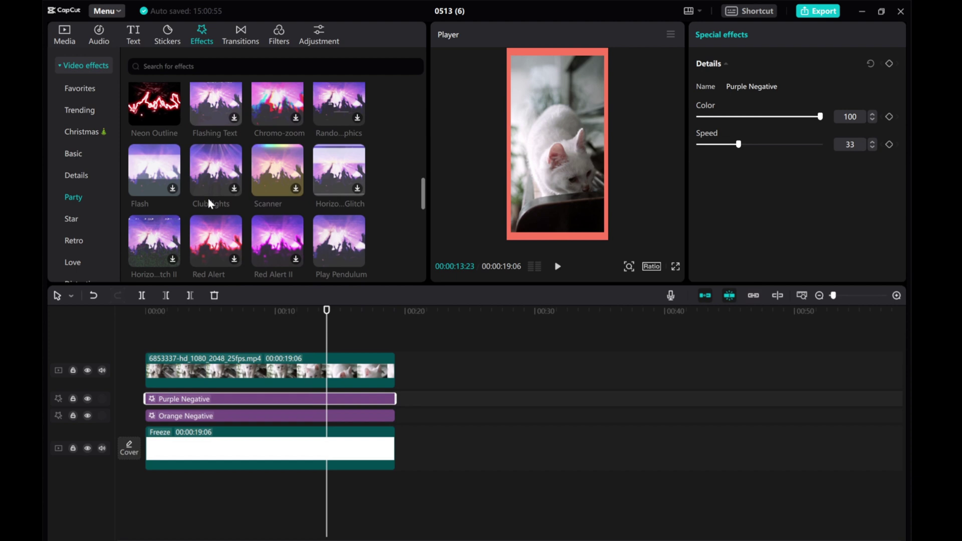
scroll(210, 203, "down", 3)
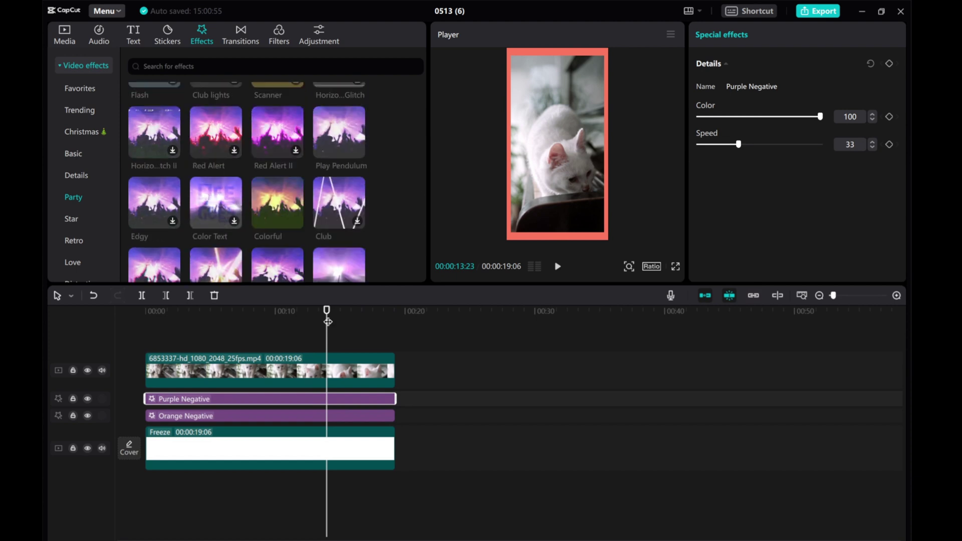
left_click(109, 315)
Add the Colorful effect on a new track and extend it to the video's full length
left_click_drag(274, 213, 159, 392)
left_click(88, 415)
left_click(87, 433)
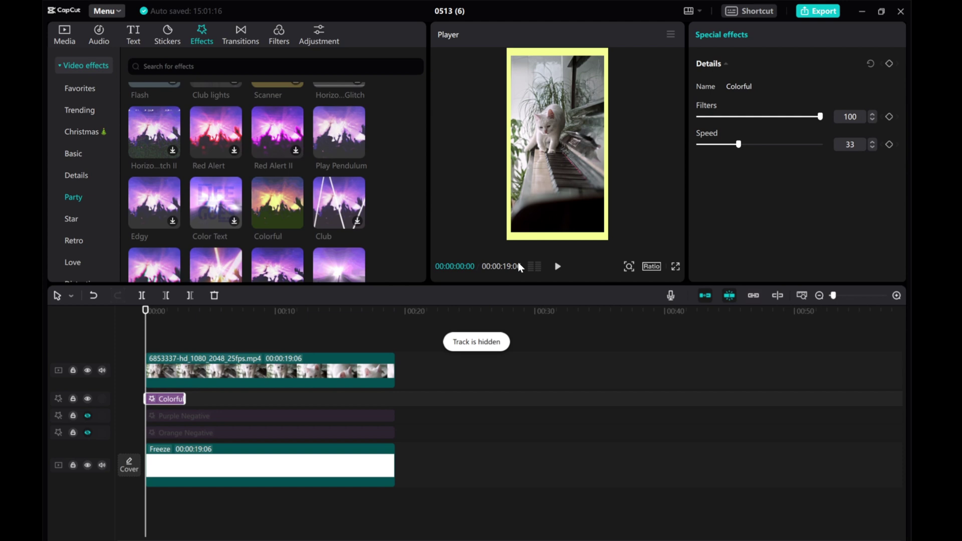
left_click_drag(328, 404, 396, 401)
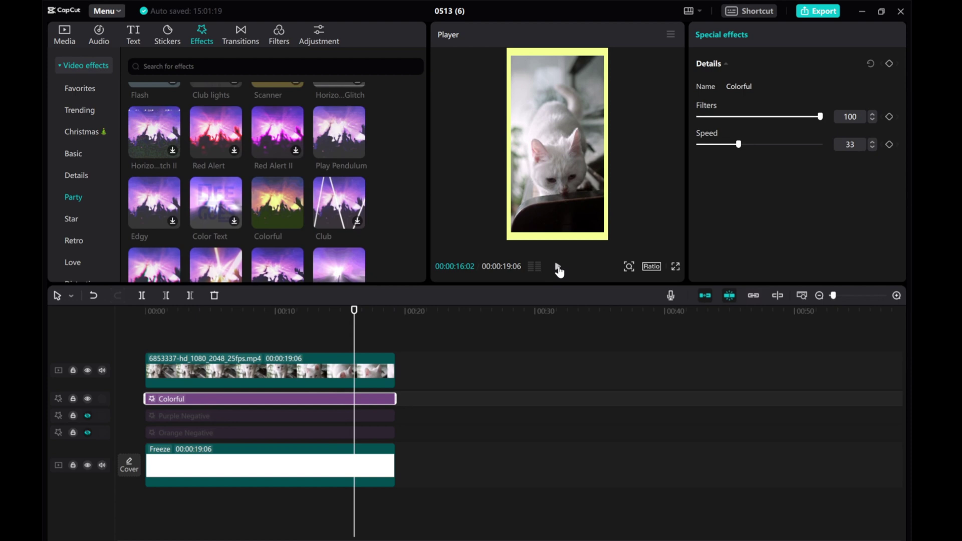
Show the Purple Negative and Orange Negative tracks again and play from the start with all effects layered
left_click(558, 266)
left_click(88, 416)
left_click(87, 433)
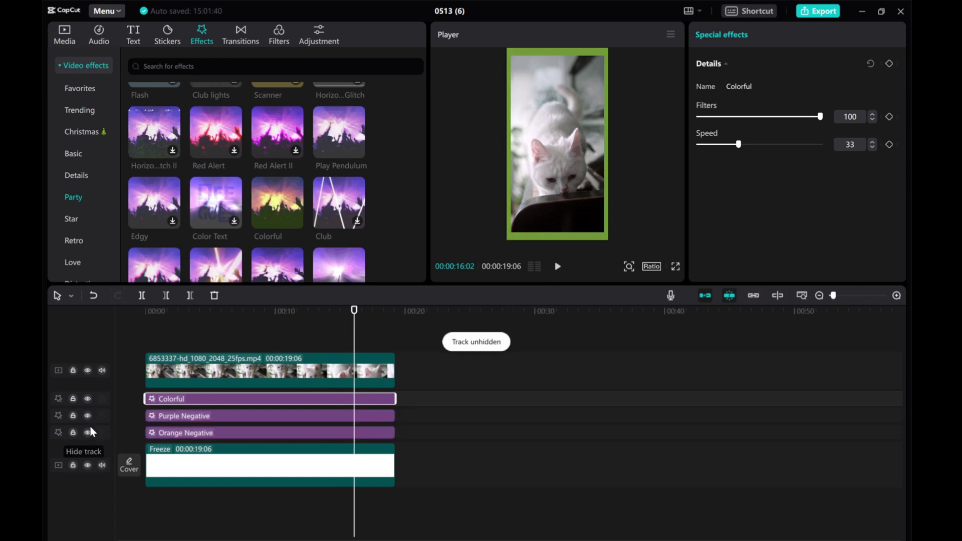
left_click(161, 326)
left_click(558, 267)
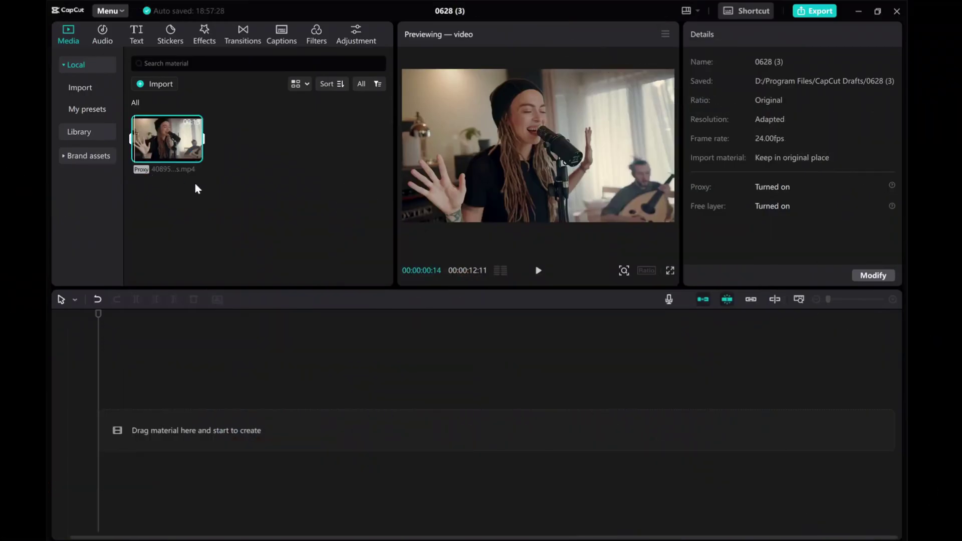
Add the singer clip, then cover it with a white library freeze-frame clip stretched to 00:00:12:11
left_click_drag(158, 133, 176, 413)
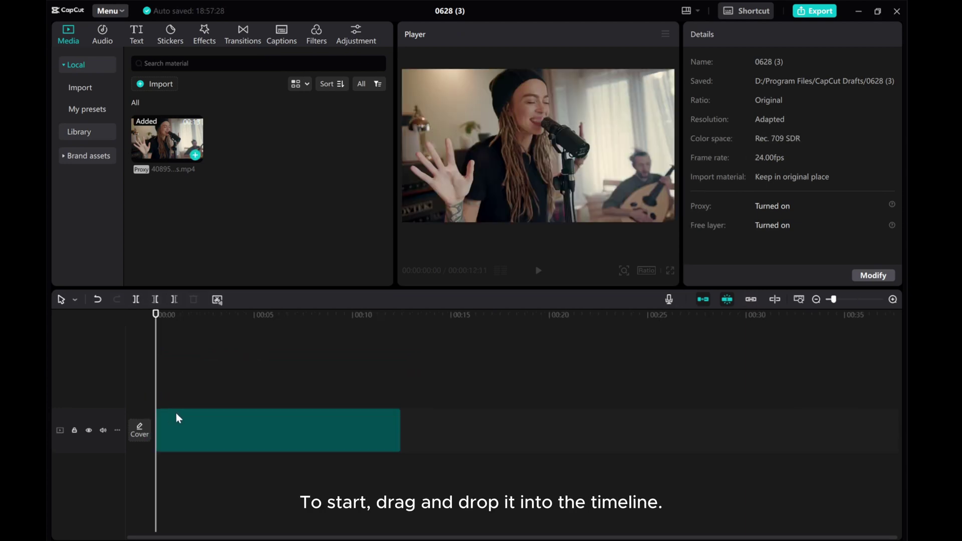
left_click(203, 426)
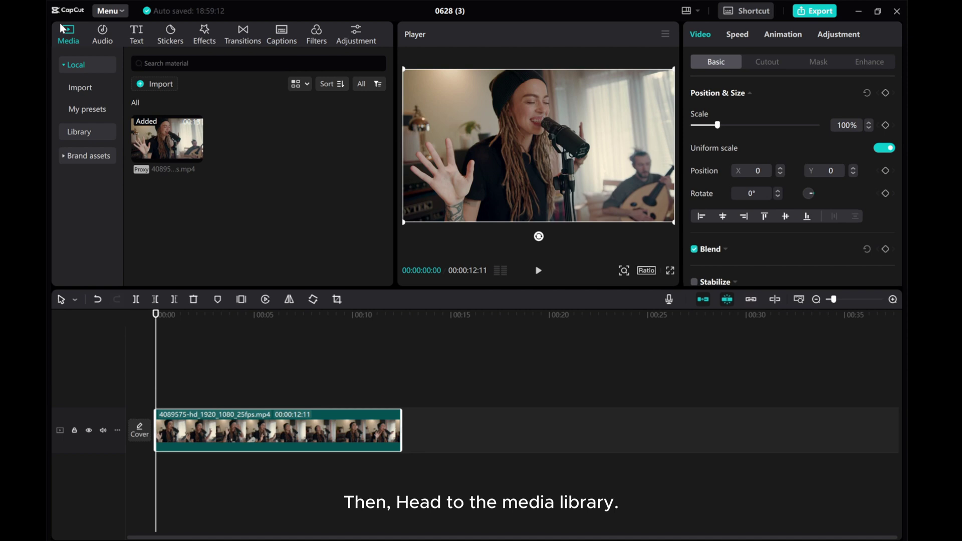
left_click(78, 131)
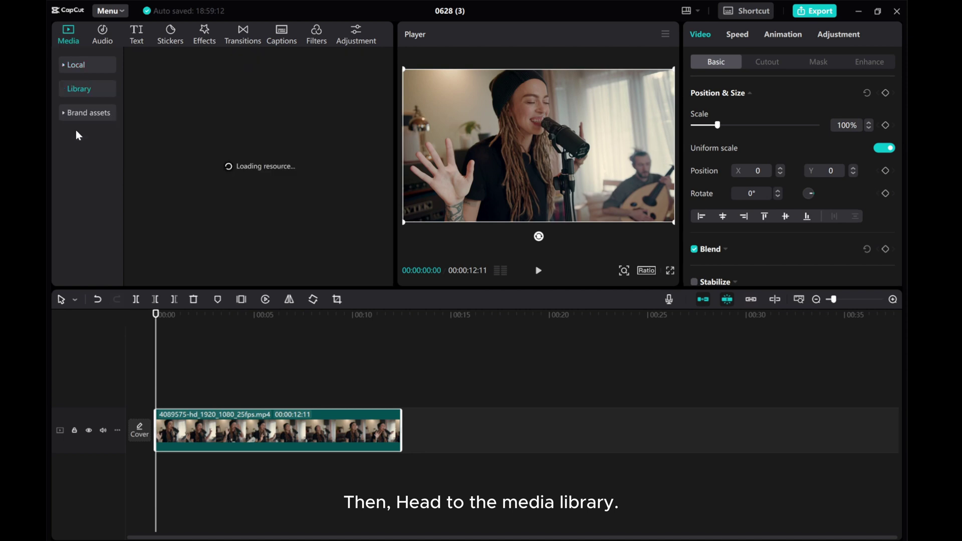
left_click(62, 90)
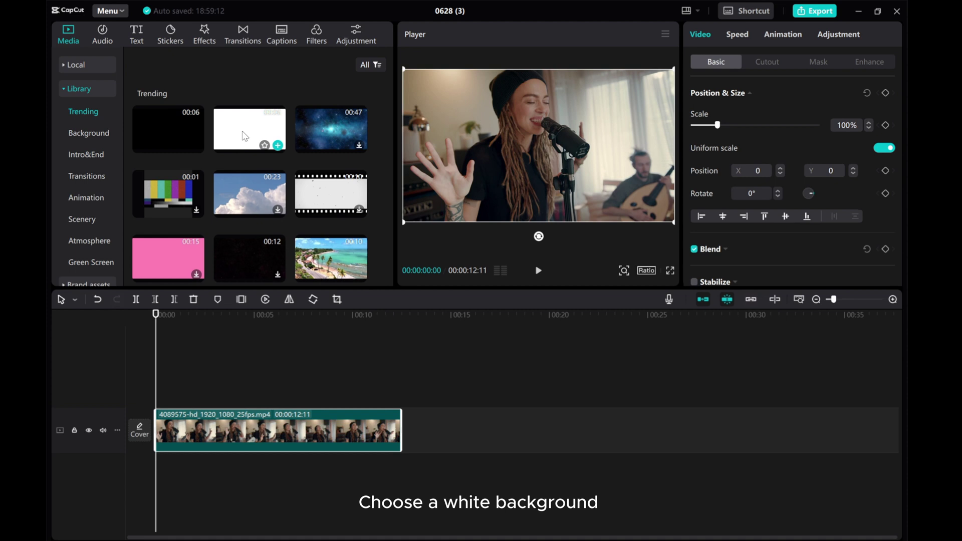
left_click_drag(245, 136, 157, 391)
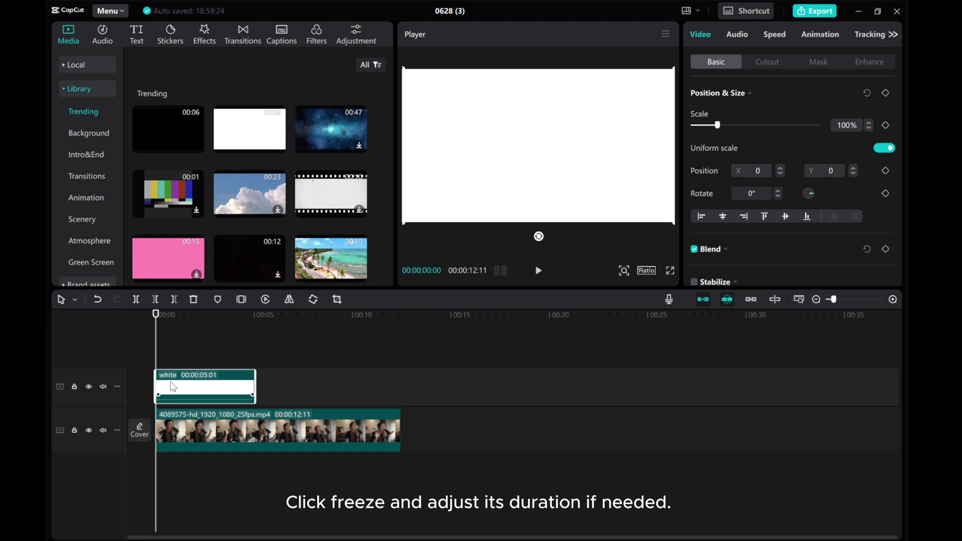
left_click(241, 299)
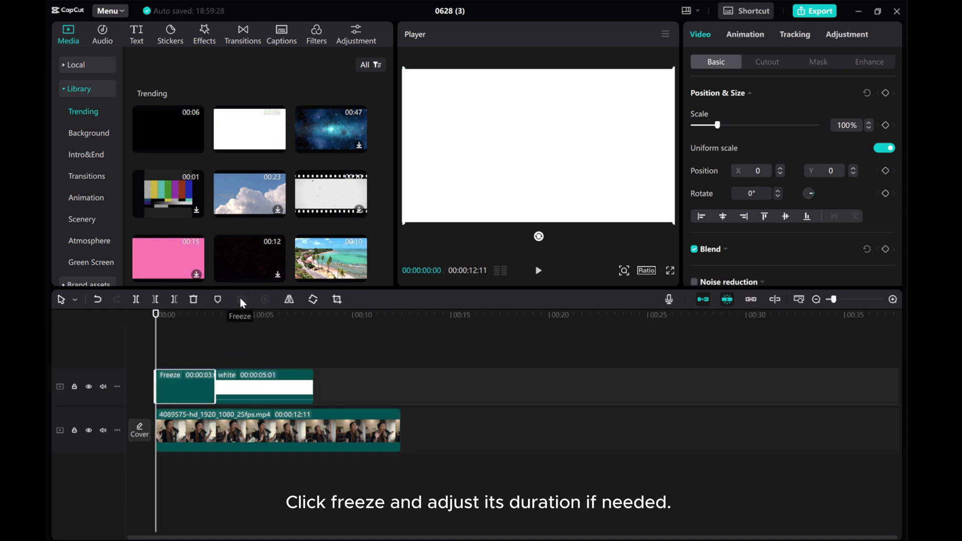
right_click(249, 389)
left_click(265, 208)
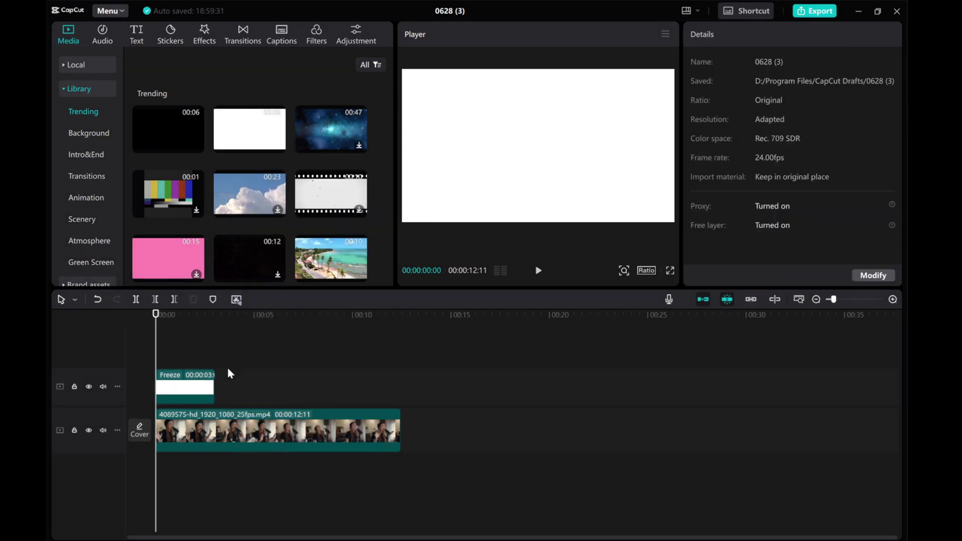
left_click_drag(215, 387, 373, 386)
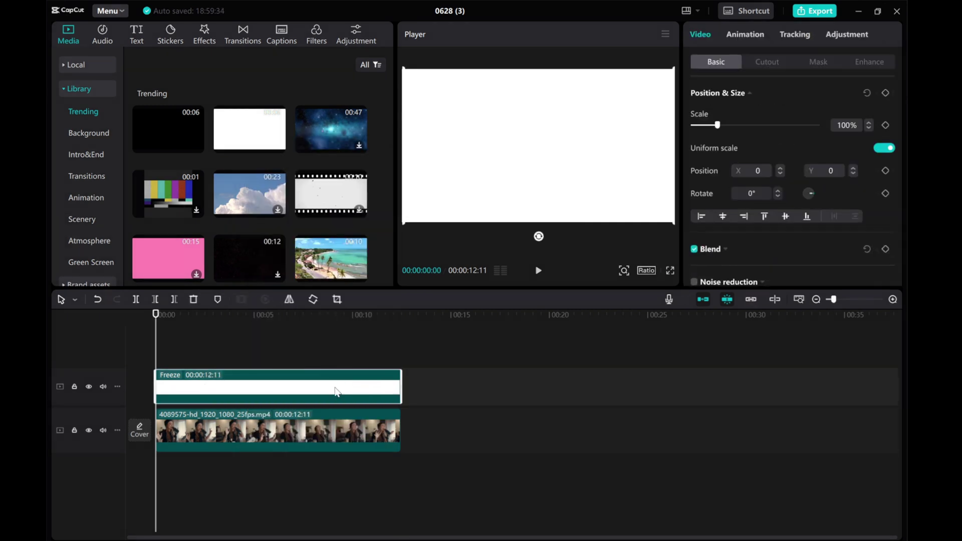
Give the white layer a reversed rectangle mask enlarged around the singer, with round corners at 18
left_click(819, 62)
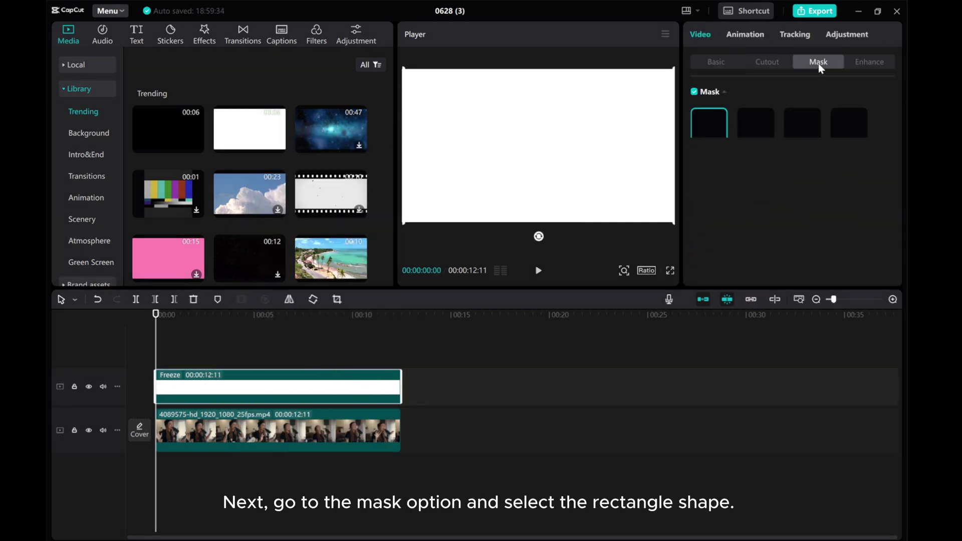
left_click(708, 191)
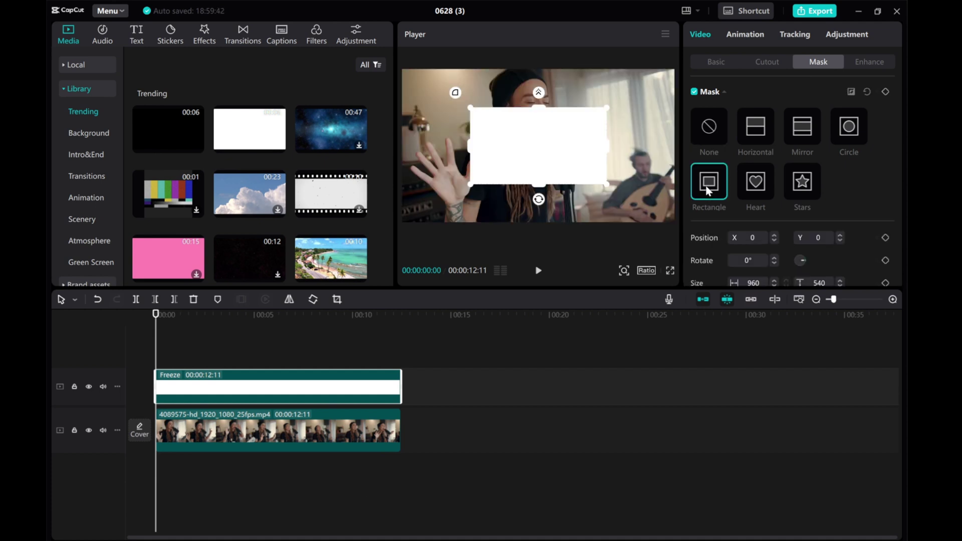
left_click(852, 94)
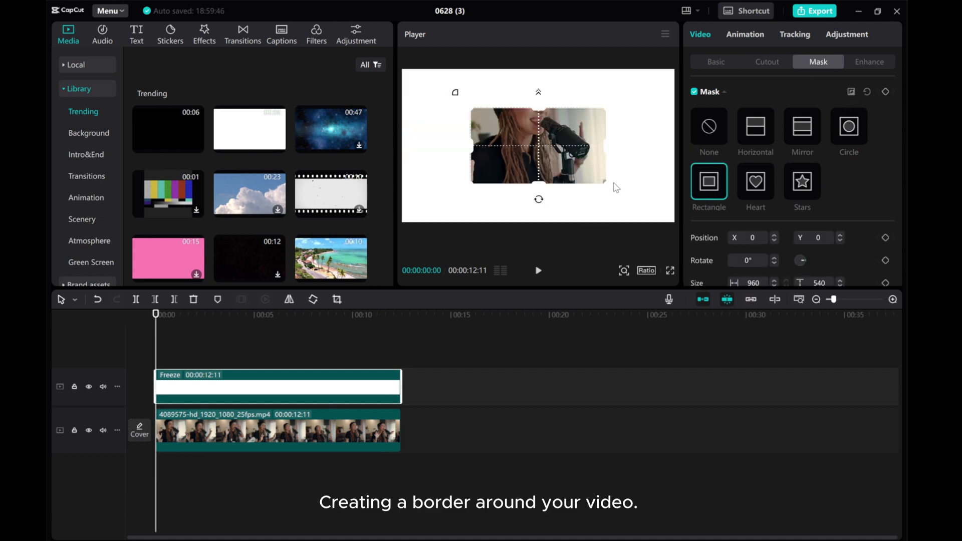
left_click_drag(608, 187, 668, 219)
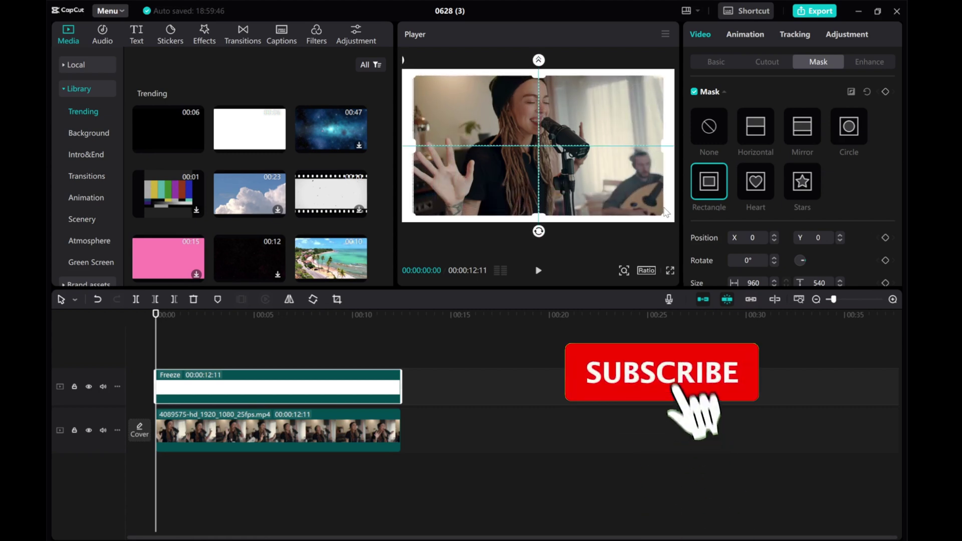
scroll(810, 250, "down", 3)
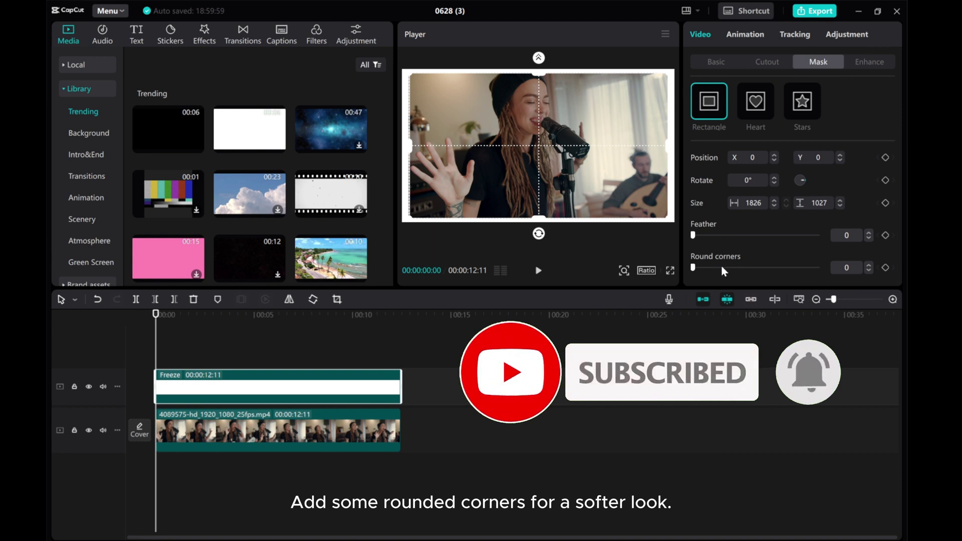
left_click(707, 269)
left_click_drag(708, 270, 717, 271)
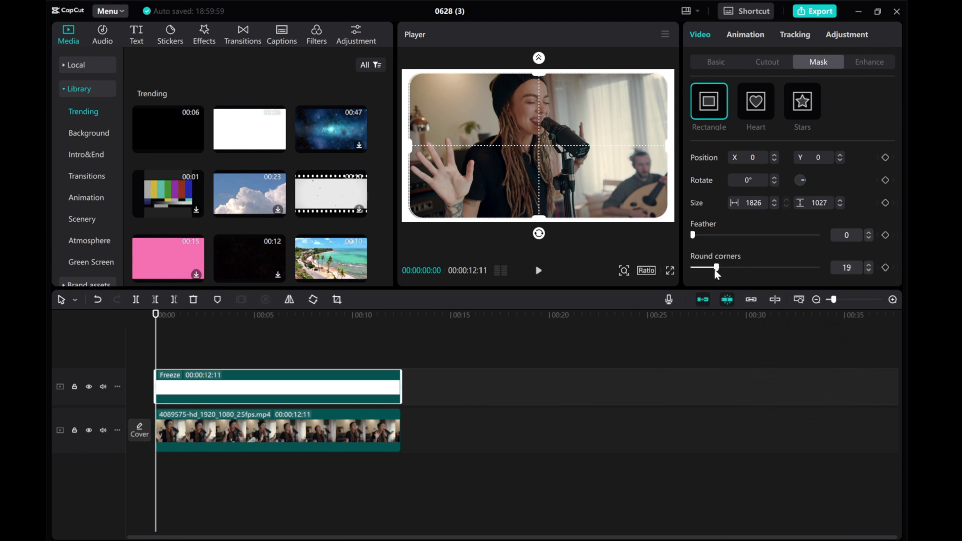
Paste a copy of the white border clip on a new track and change its mask to a circle
right_click(173, 388)
left_click(195, 144)
right_click(161, 348)
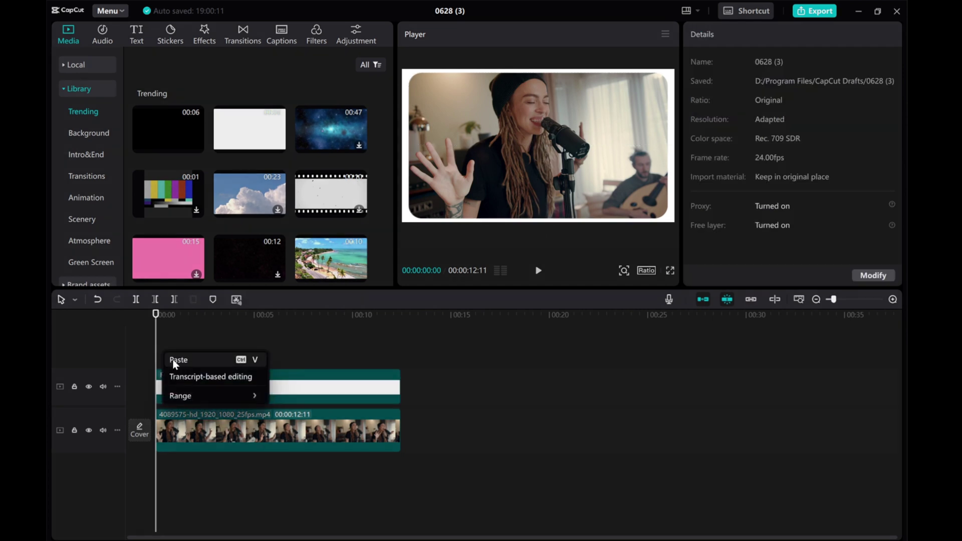
left_click(179, 360)
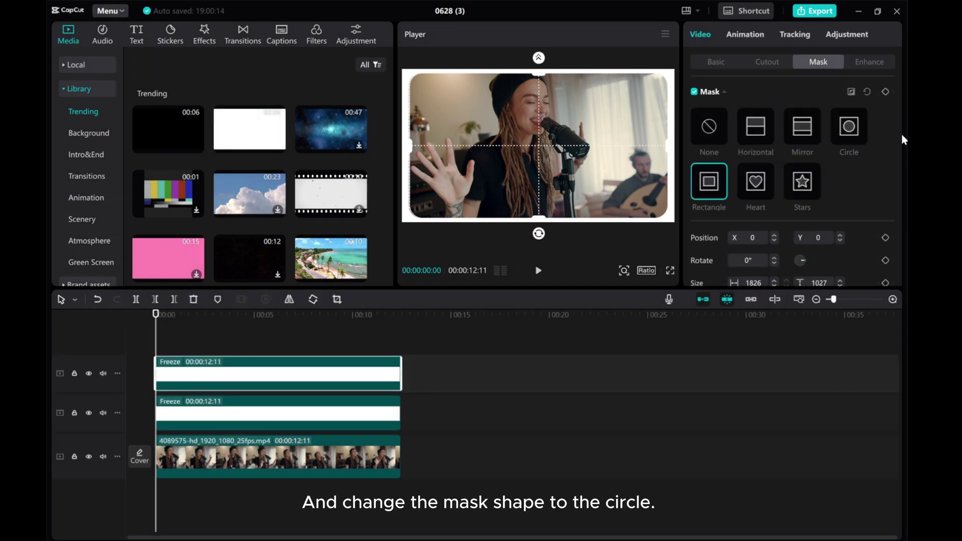
left_click(847, 130)
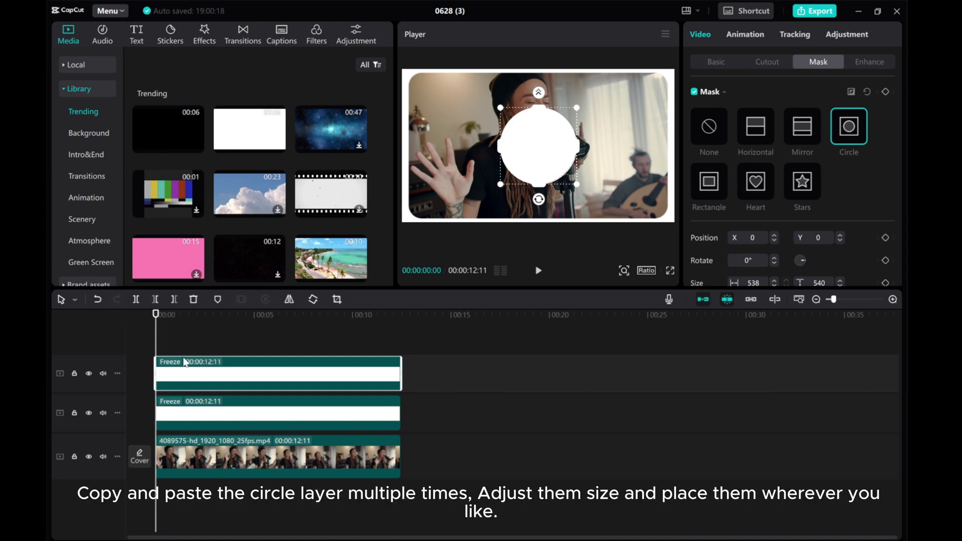
Paste another circle layer and move and shrink the circles onto the frame's right edge
right_click(185, 362)
left_click(202, 158)
right_click(170, 338)
left_click(187, 351)
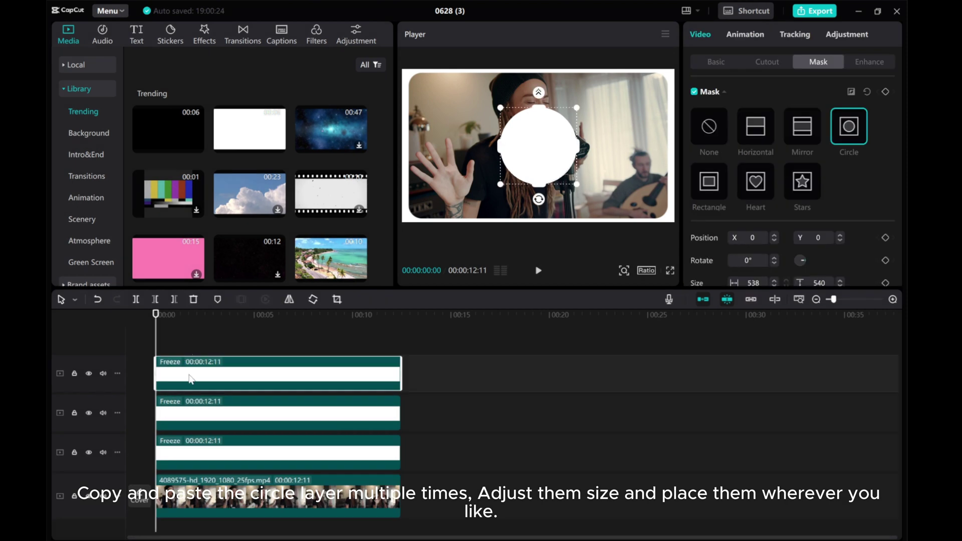
left_click_drag(541, 150, 672, 140)
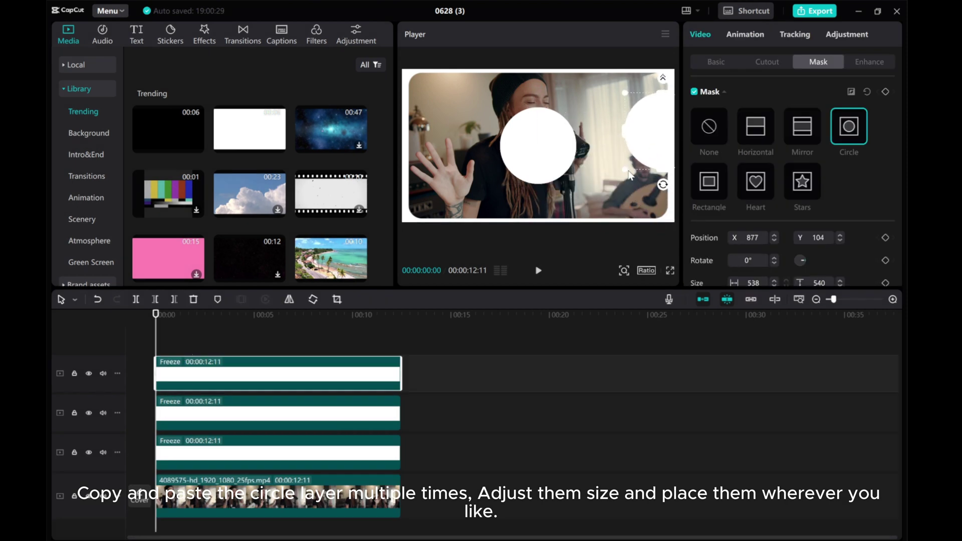
left_click_drag(627, 174, 667, 118)
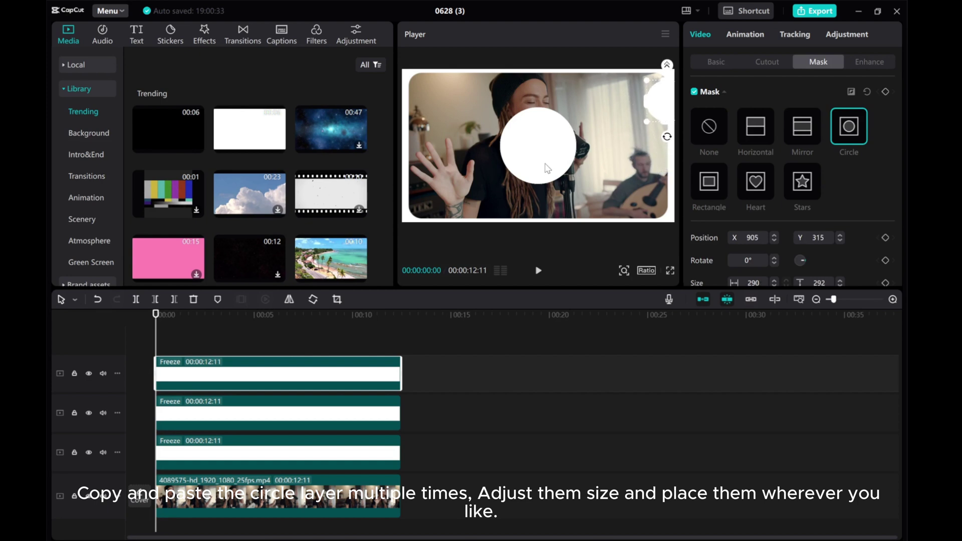
left_click_drag(547, 168, 635, 117)
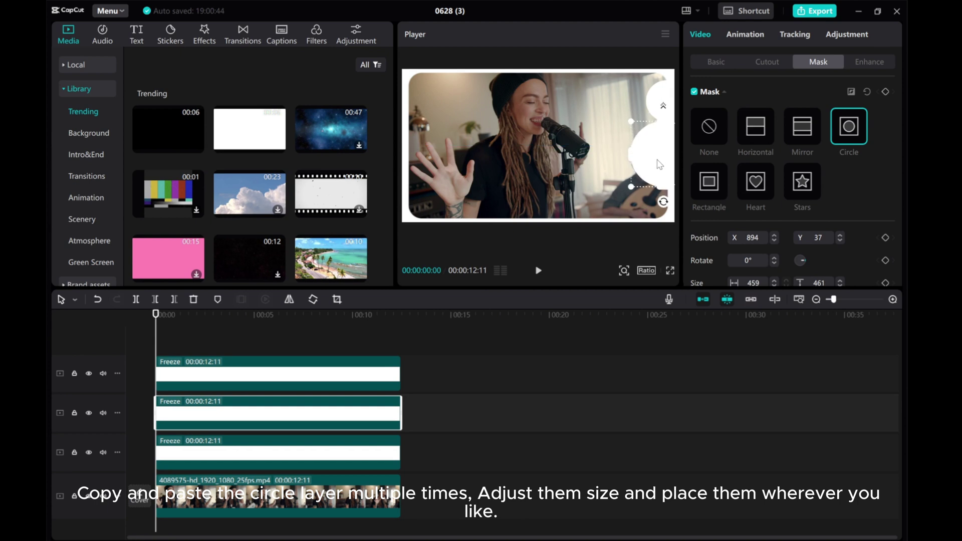
Paste a fourth circle layer and move it down toward the bottom-right corner
left_click(245, 372)
left_click(650, 156)
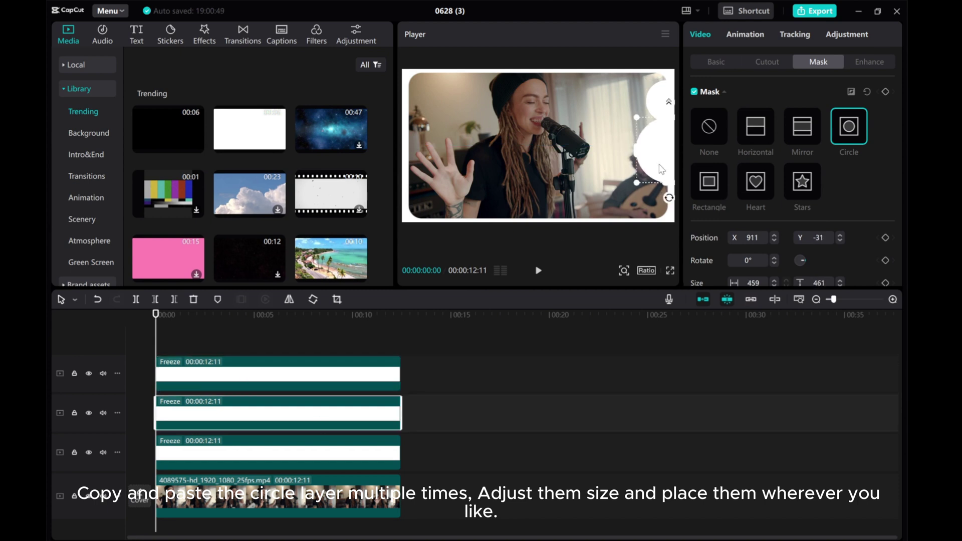
left_click(213, 379)
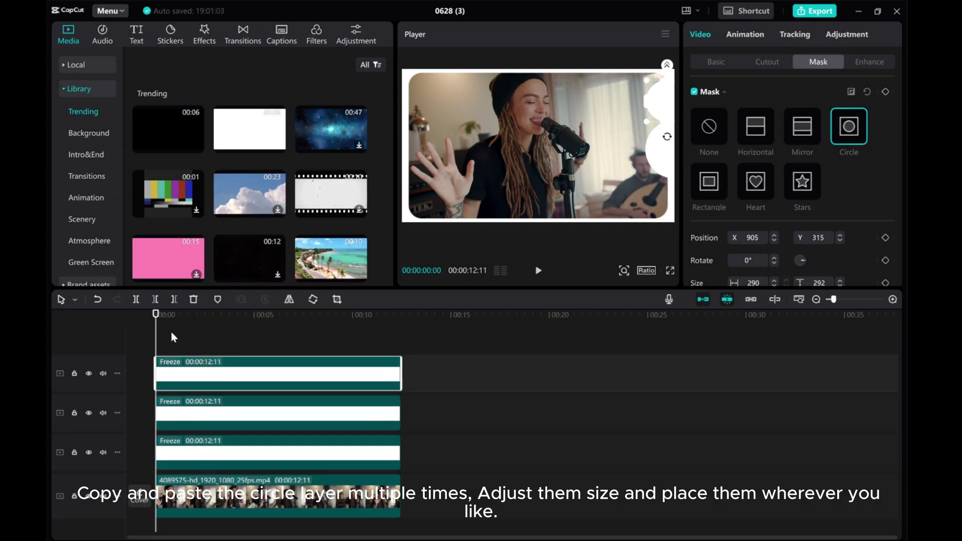
key("ctrl+v")
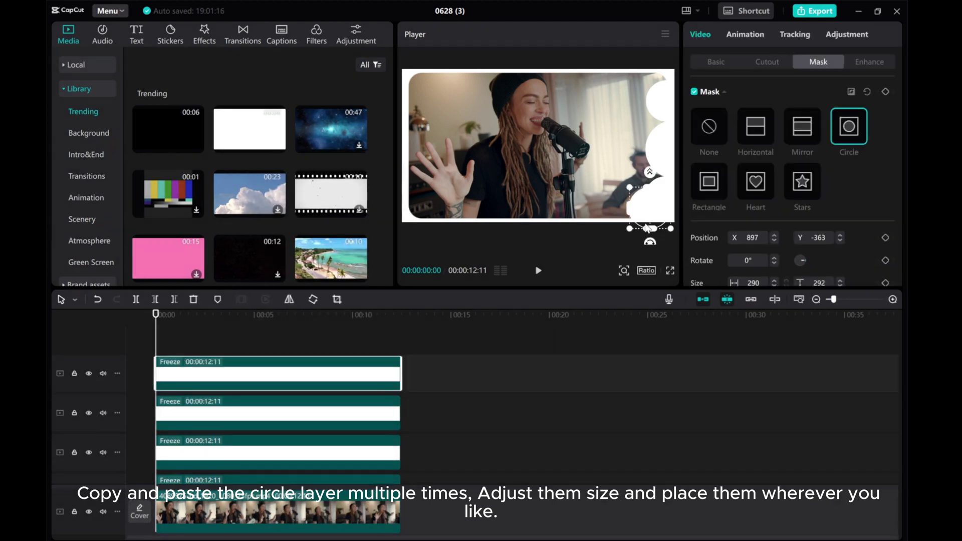
left_click_drag(646, 228, 596, 231)
Fine-tune the circle sizes and positions along the bottom edge and preview the cloud border
left_click(242, 424)
left_click(254, 449)
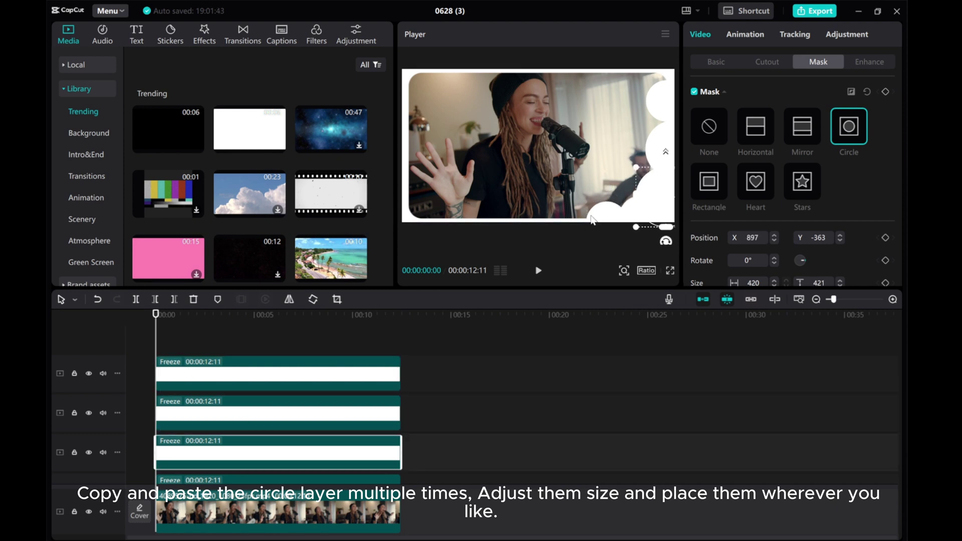
left_click(246, 418)
left_click_drag(620, 196, 618, 198)
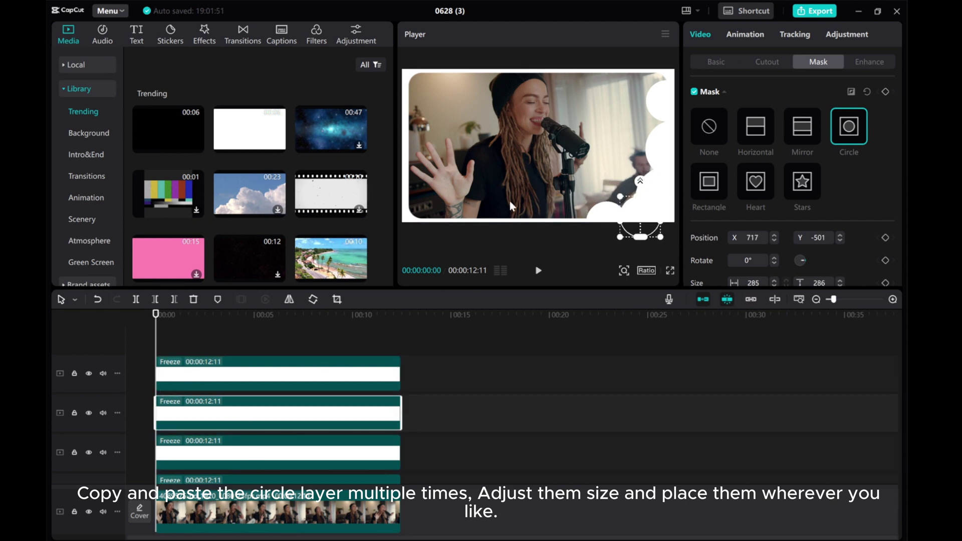
left_click(244, 457)
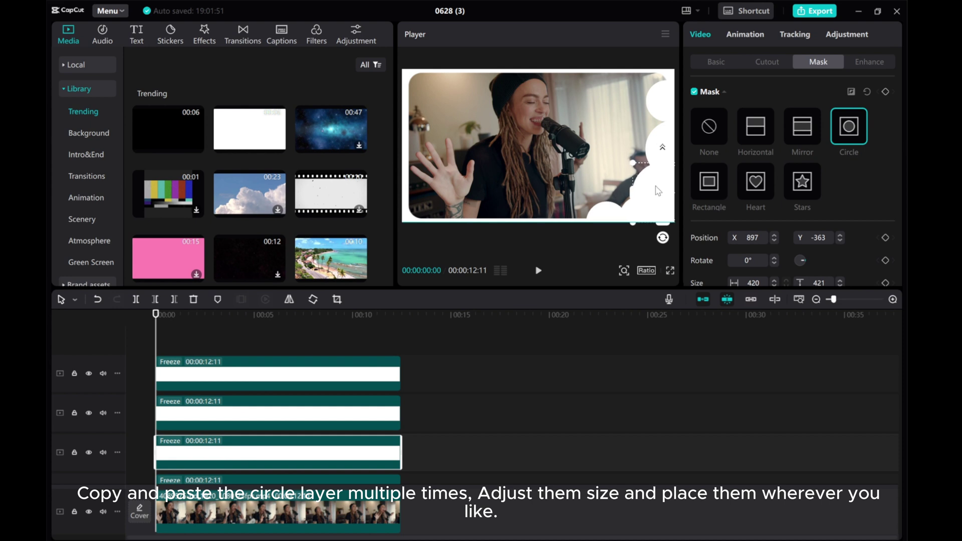
right_click(200, 373)
left_click(220, 159)
left_click_drag(607, 238, 567, 210)
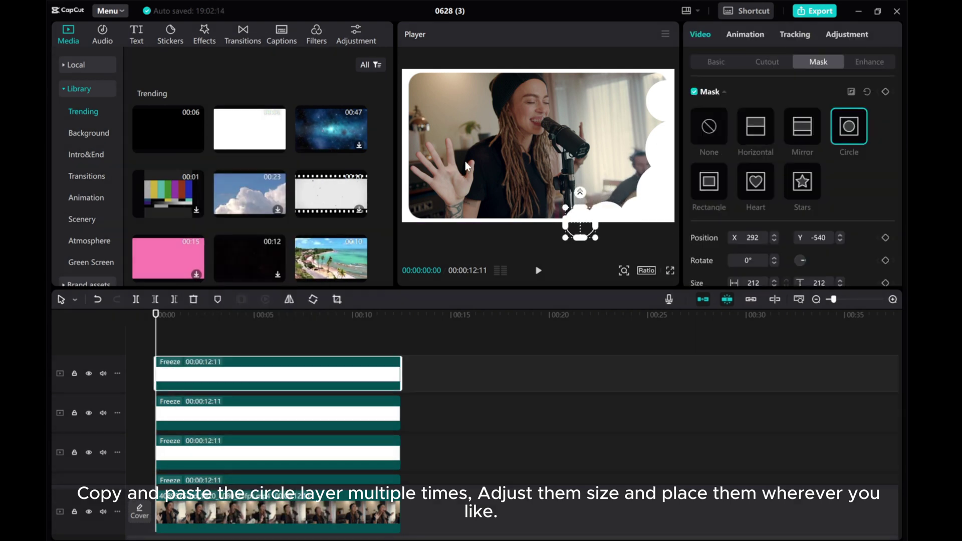
left_click(171, 341)
left_click(538, 270)
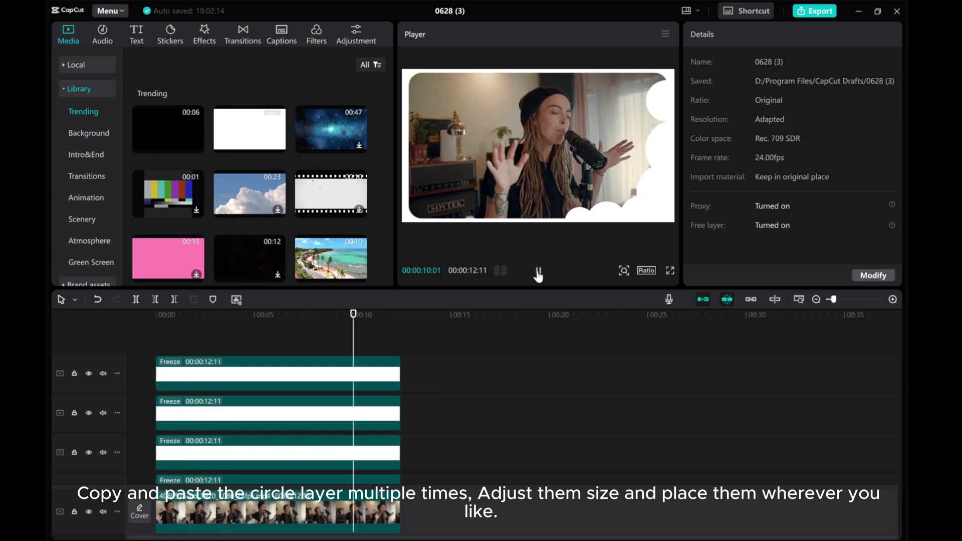
left_click(539, 270)
Copy a circle overlay, paste it onto a new track at the start, and review the border
scroll(284, 432, "down", 1)
left_click(285, 432)
right_click(273, 401)
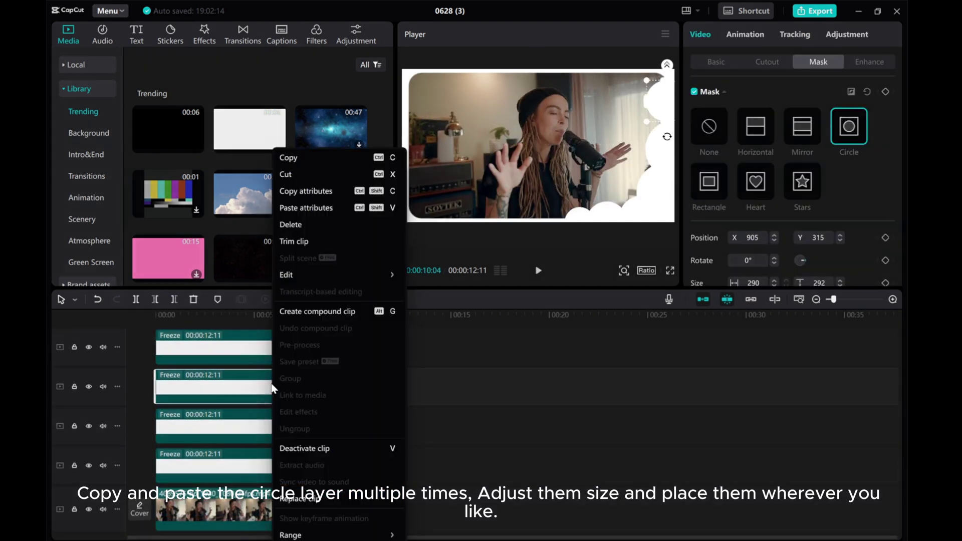
left_click(270, 372)
key("Home")
key("ctrl+v")
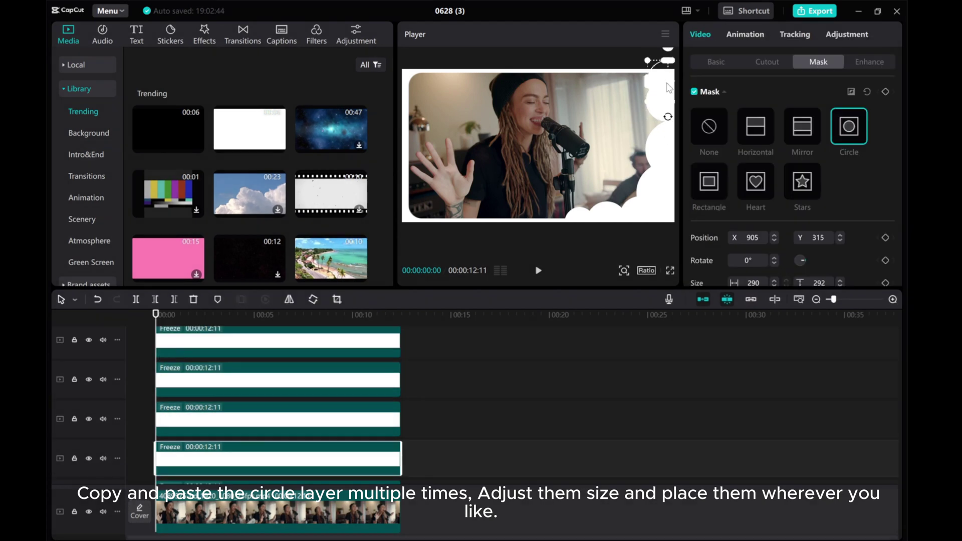
scroll(245, 459, "down", 1)
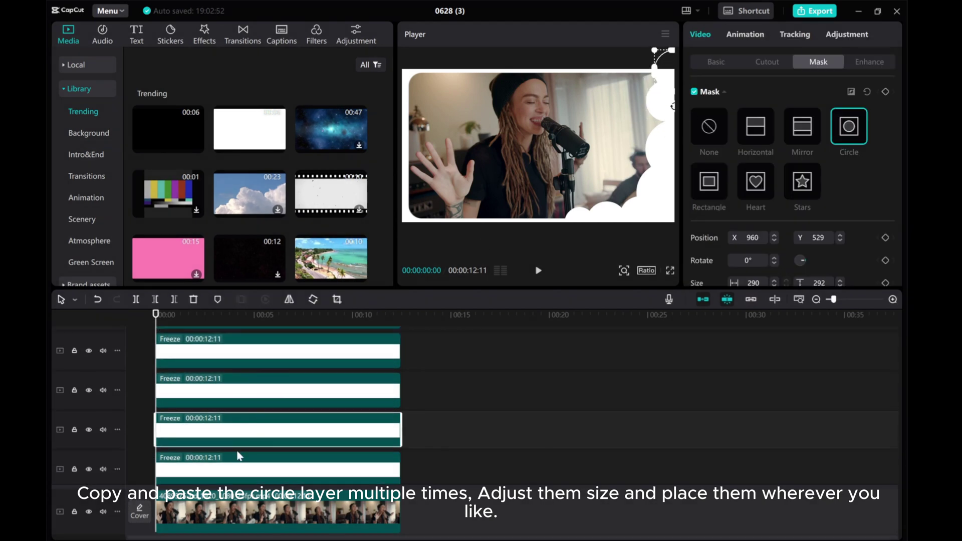
left_click(245, 458)
scroll(250, 468, "down", 2)
left_click(249, 469)
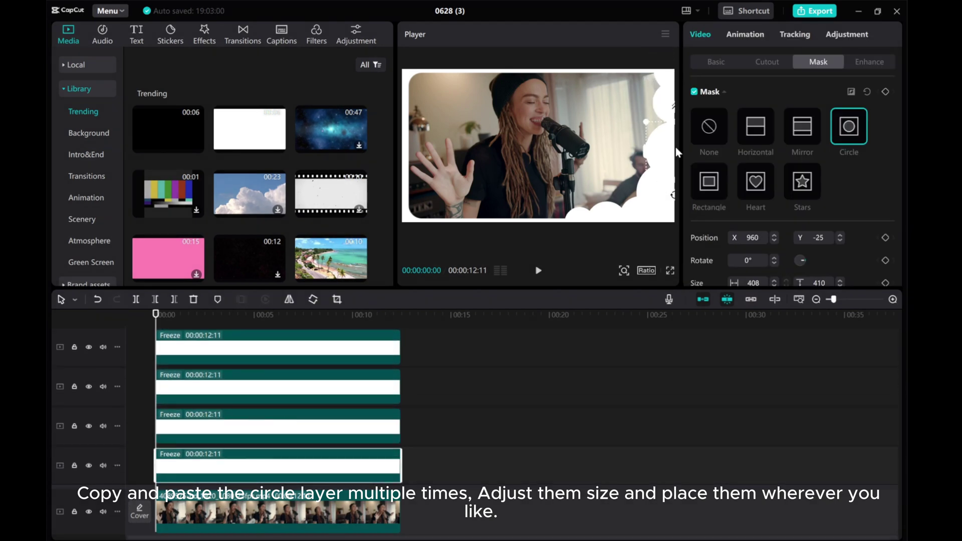
scroll(217, 336, "up", 1)
left_click(217, 336)
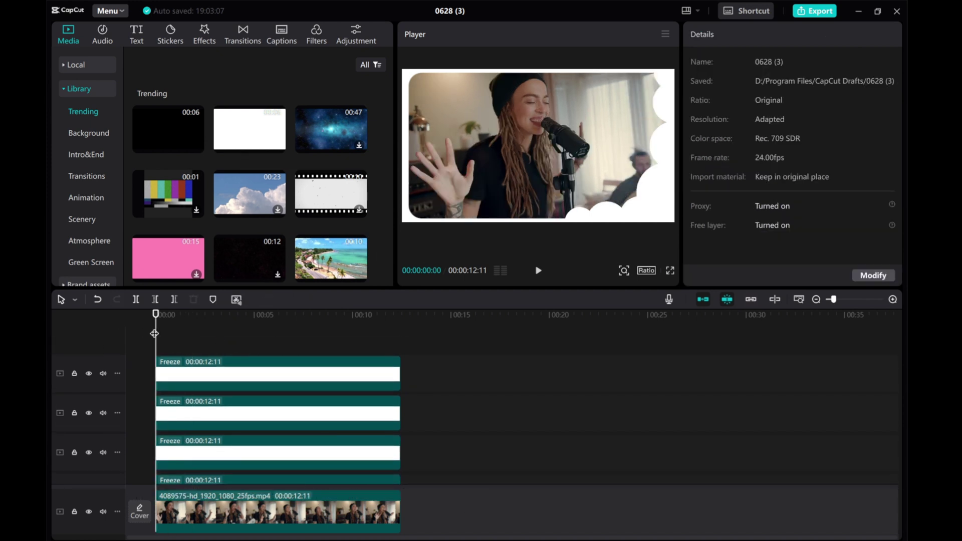
Paste a copy of the circle overlay, change its mask to Stars and shrink it to a small star
left_click(199, 373)
right_click(195, 358)
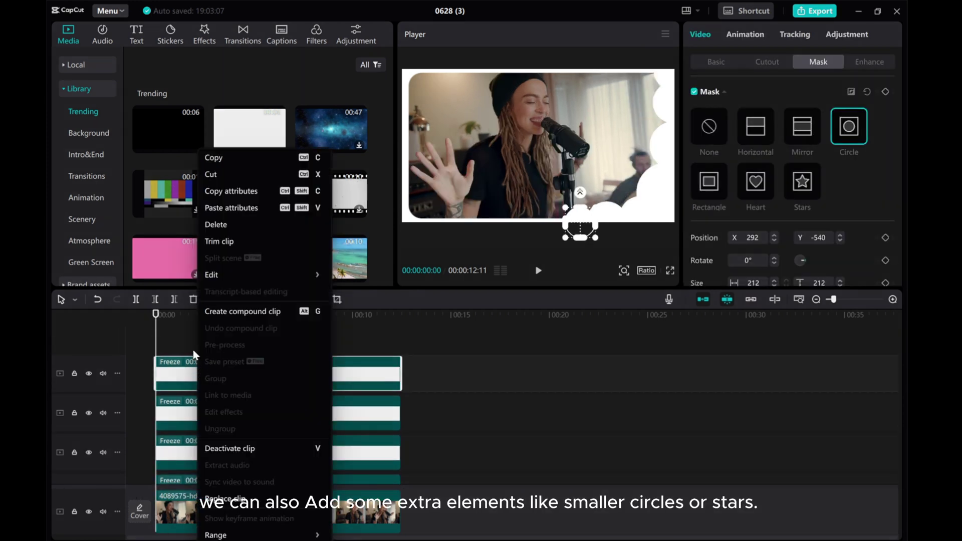
left_click(210, 157)
right_click(169, 332)
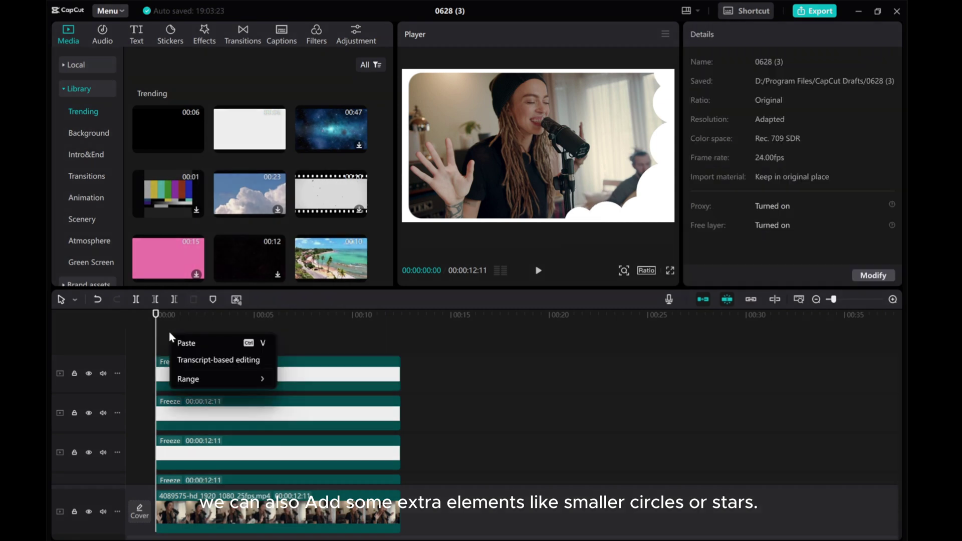
left_click(184, 344)
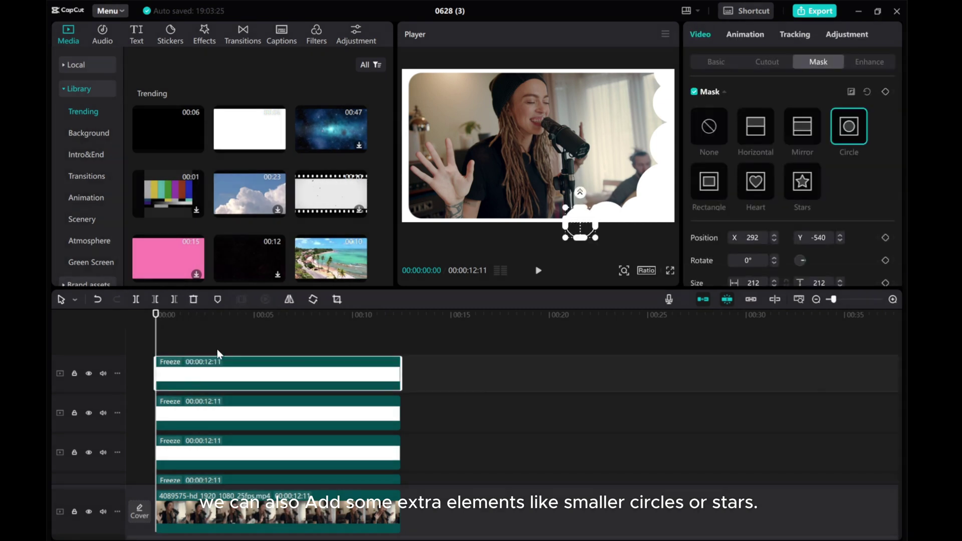
left_click(797, 185)
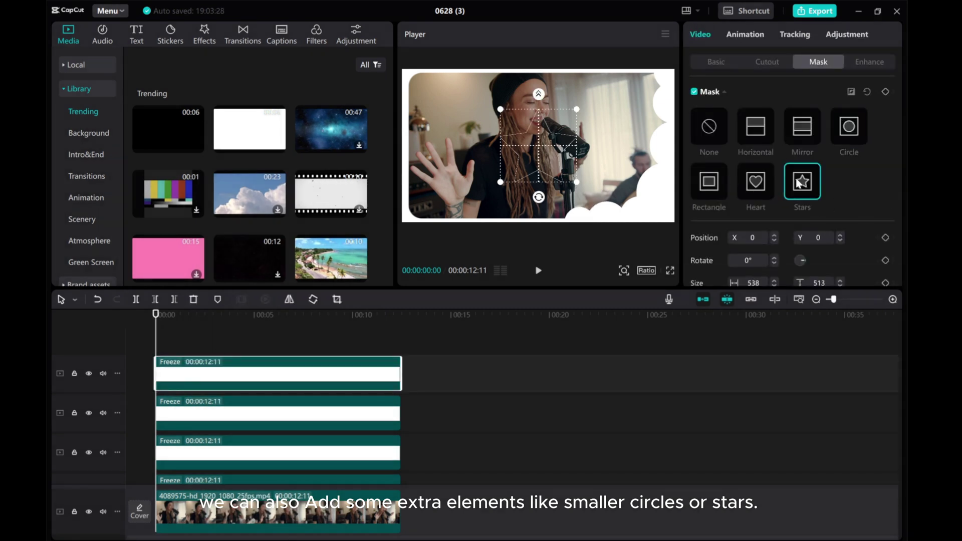
left_click_drag(503, 118, 594, 101)
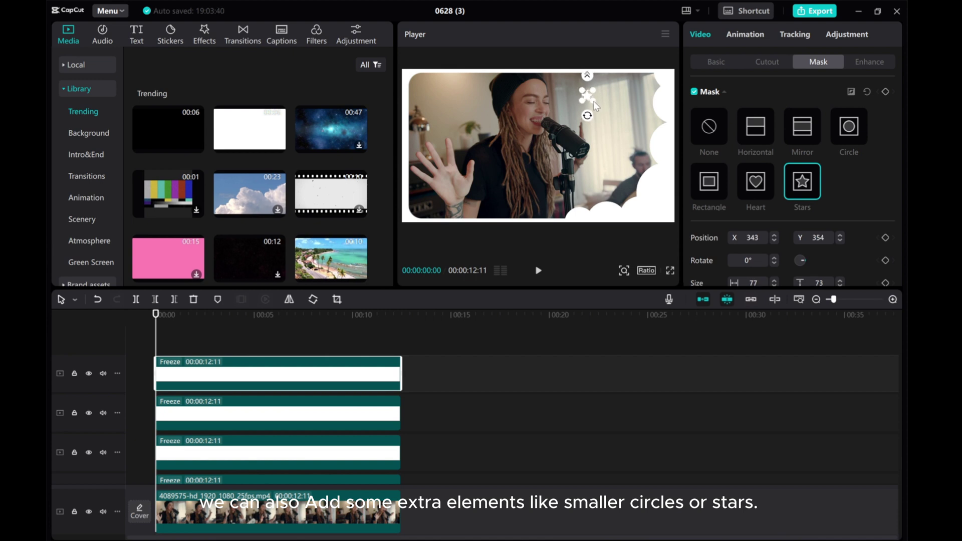
Paste two more star copies and place one beside the first star near the top-right
right_click(176, 374)
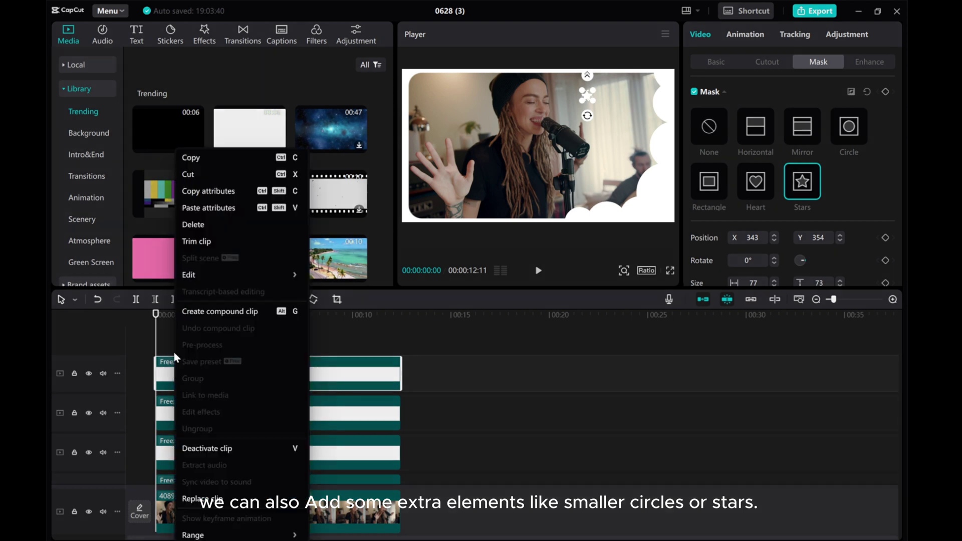
left_click(190, 157)
right_click(164, 343)
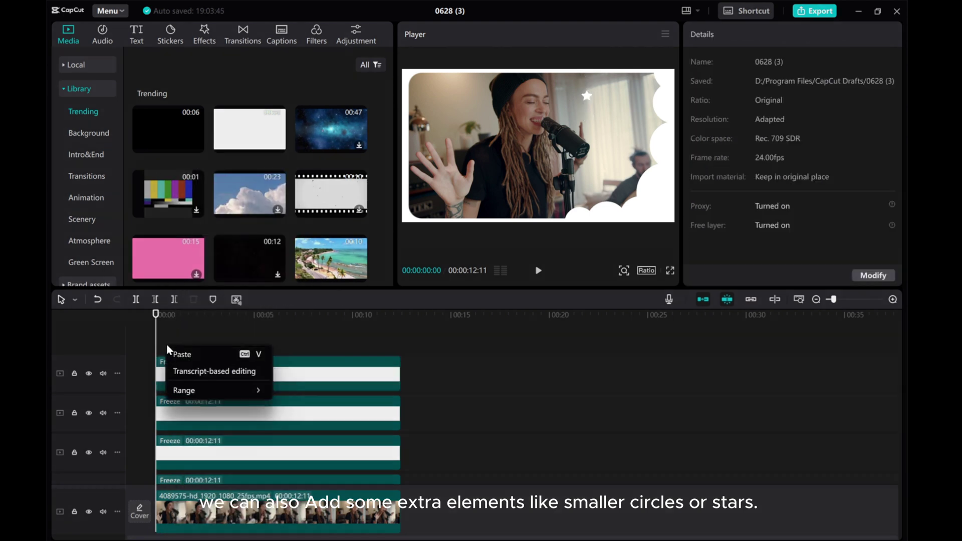
left_click(177, 355)
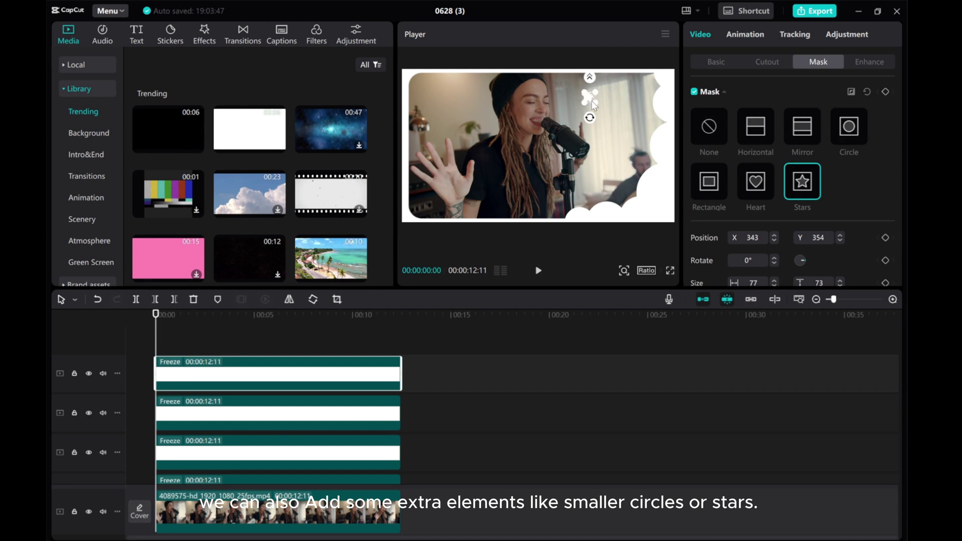
left_click_drag(592, 100, 608, 105)
right_click(167, 337)
left_click(181, 349)
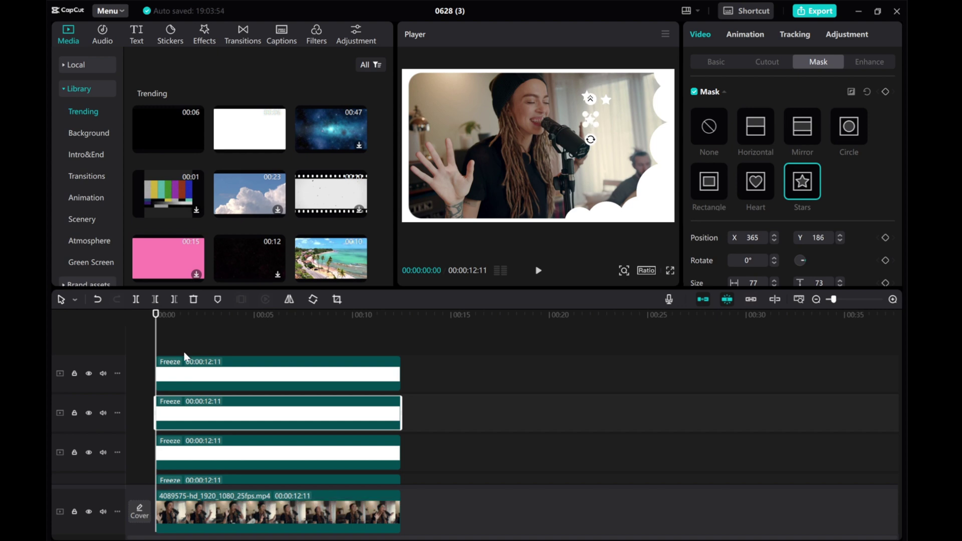
Duplicate the star clips and drag the new stars into the upper-left corner
left_click_drag(185, 352, 333, 440)
right_click(215, 367)
left_click(176, 342)
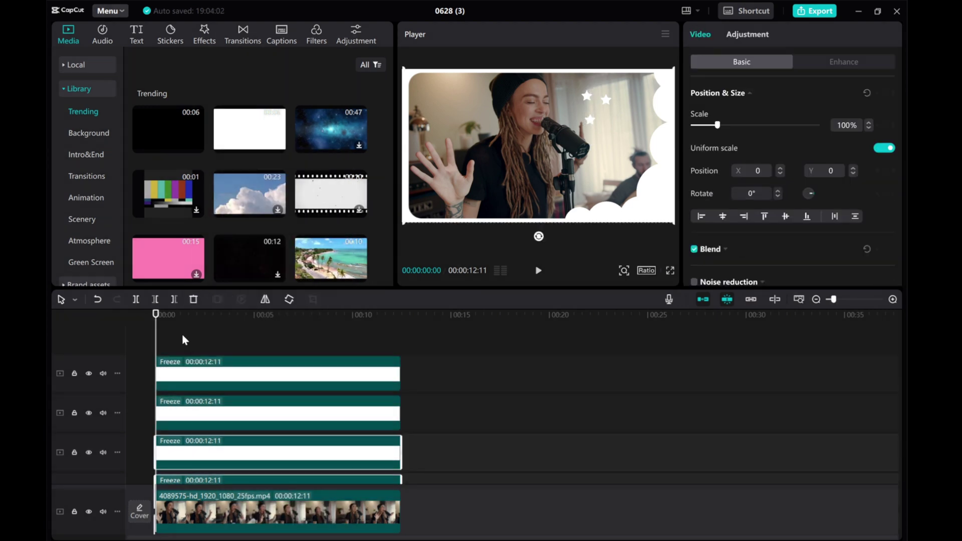
left_click_drag(592, 128, 652, 128)
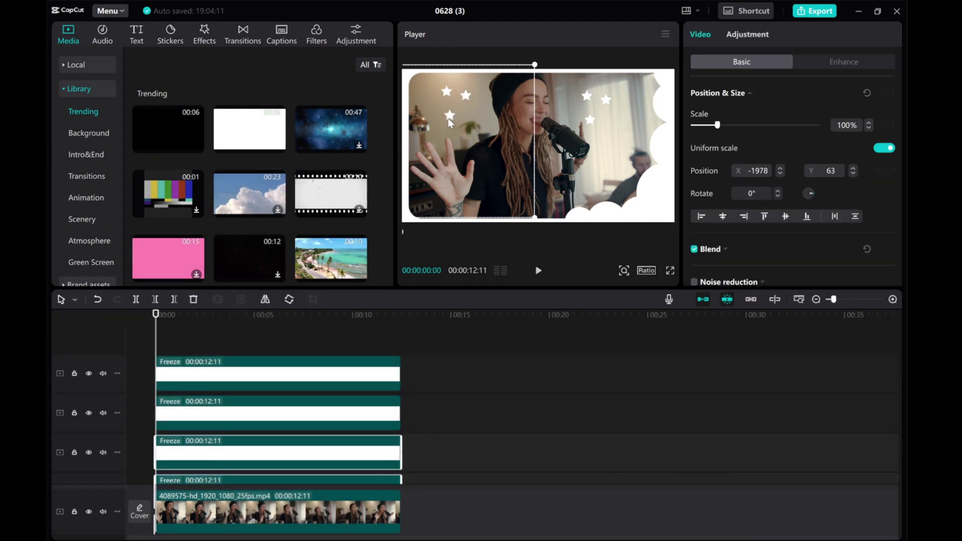
right_click(211, 374)
left_click(224, 158)
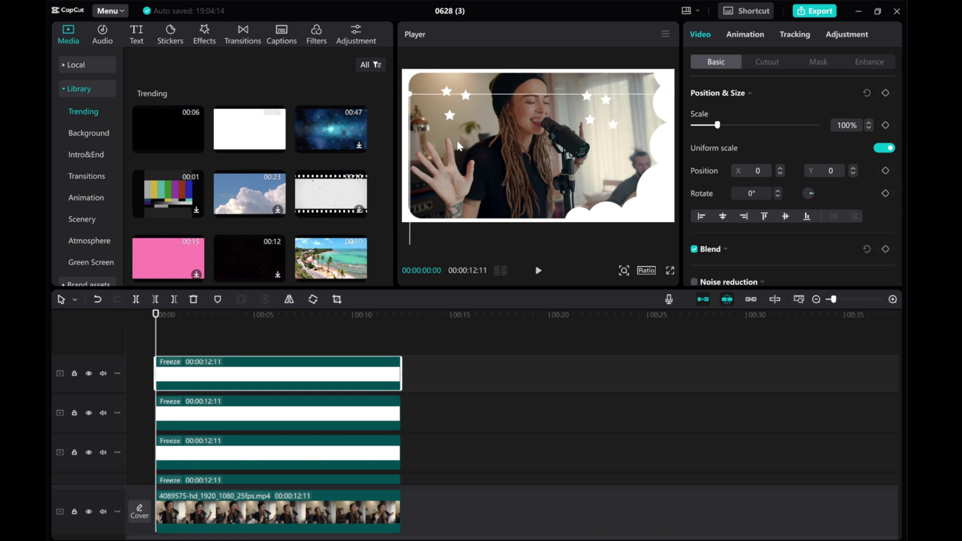
right_click(211, 377)
left_click(180, 354)
left_click(257, 369)
left_click_drag(626, 148, 363, 155)
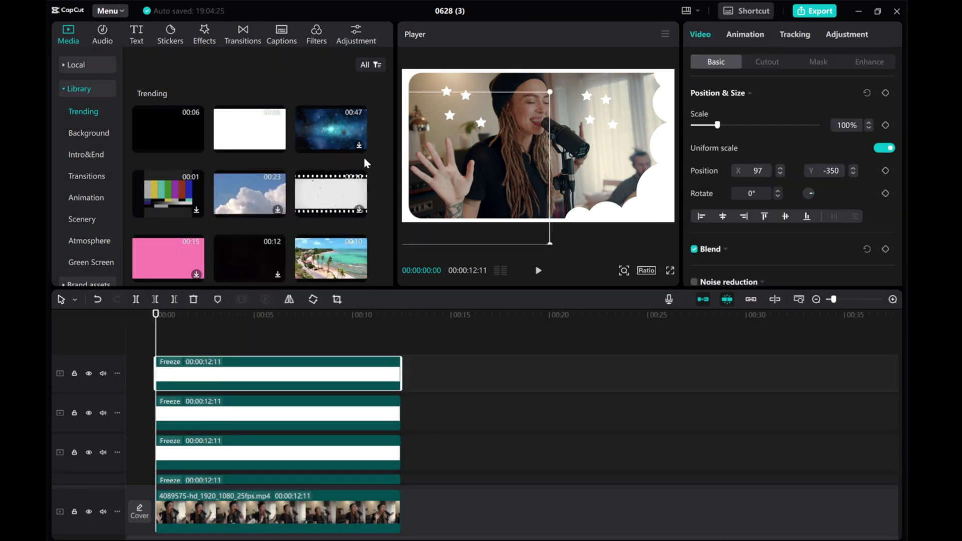
scroll(244, 383, "down", 2)
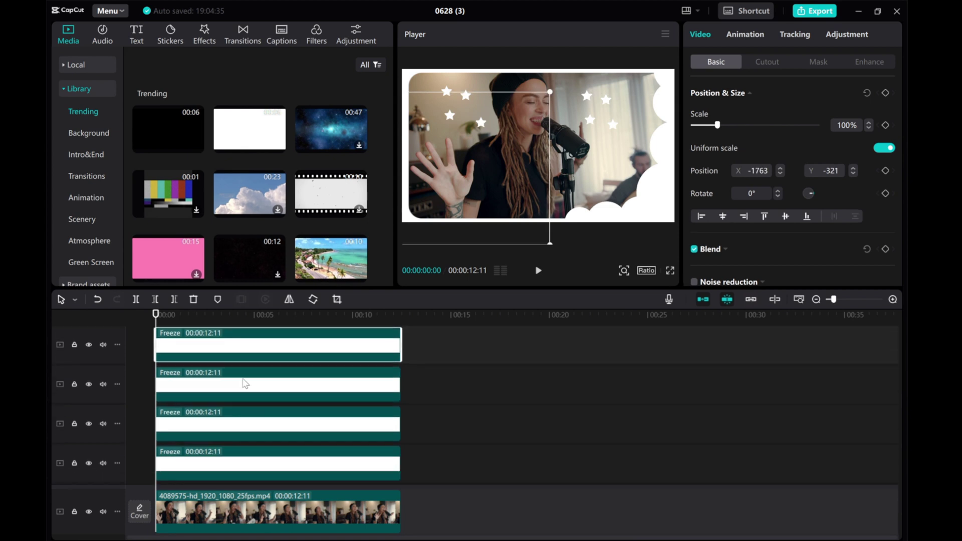
scroll(251, 367, "up", 2)
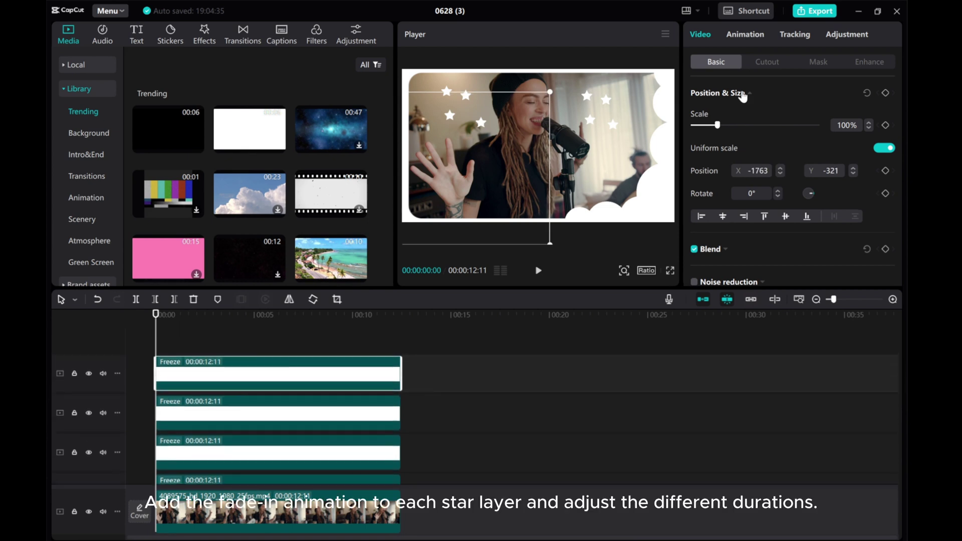
Add Fade In to the first three star clips, lengthening the third to 0.7s
left_click(747, 39)
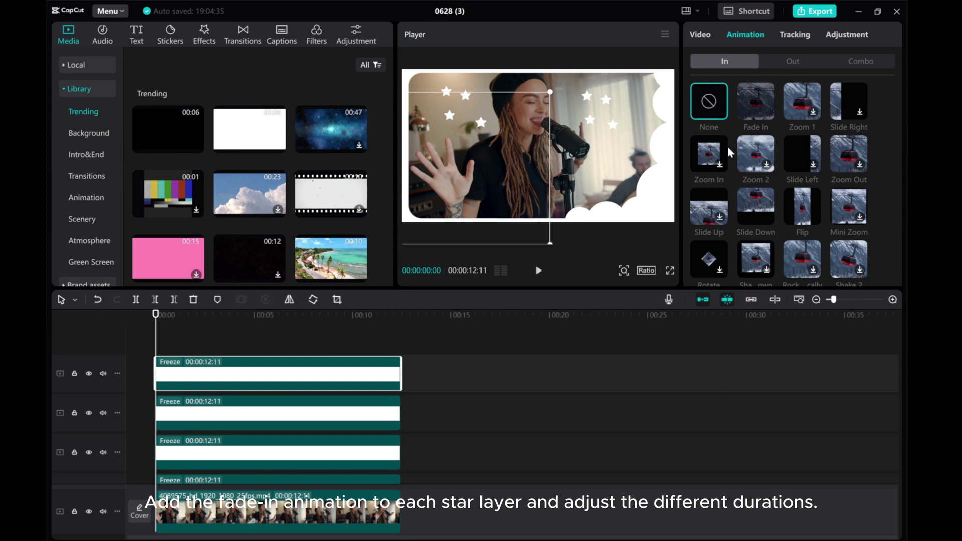
left_click(754, 110)
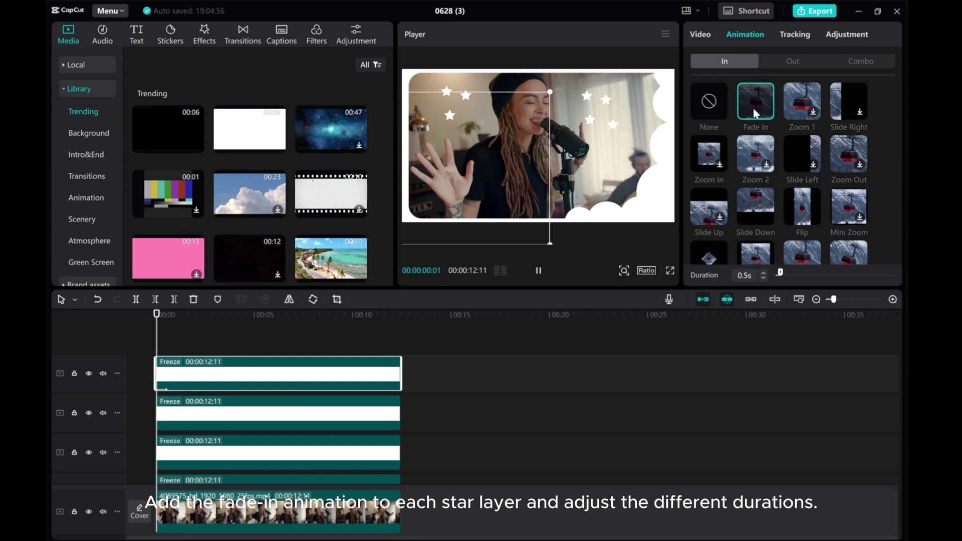
left_click(258, 407)
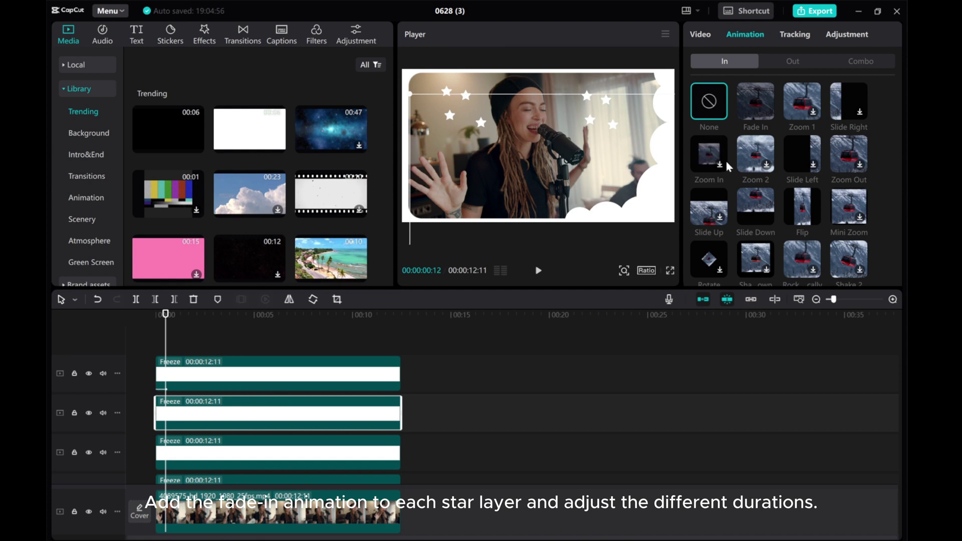
left_click(761, 106)
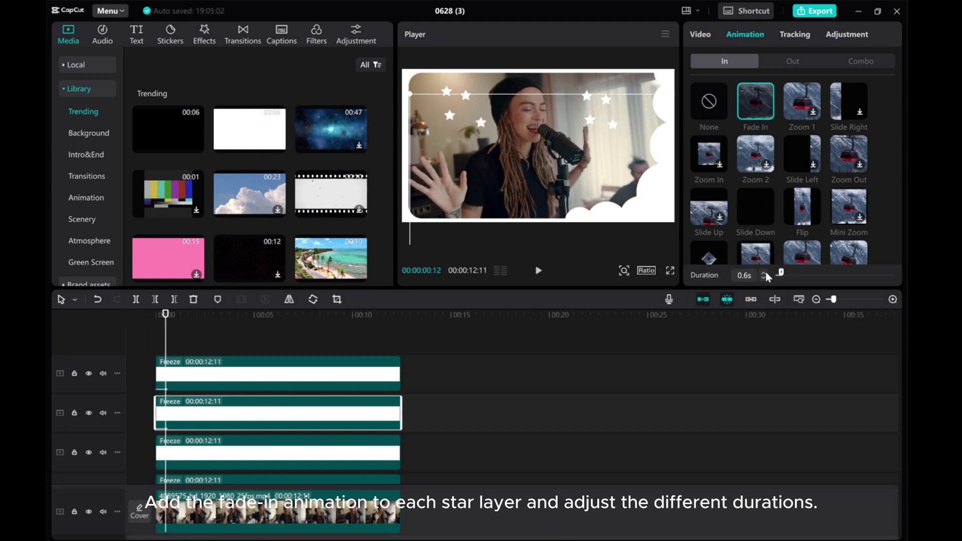
left_click(222, 454)
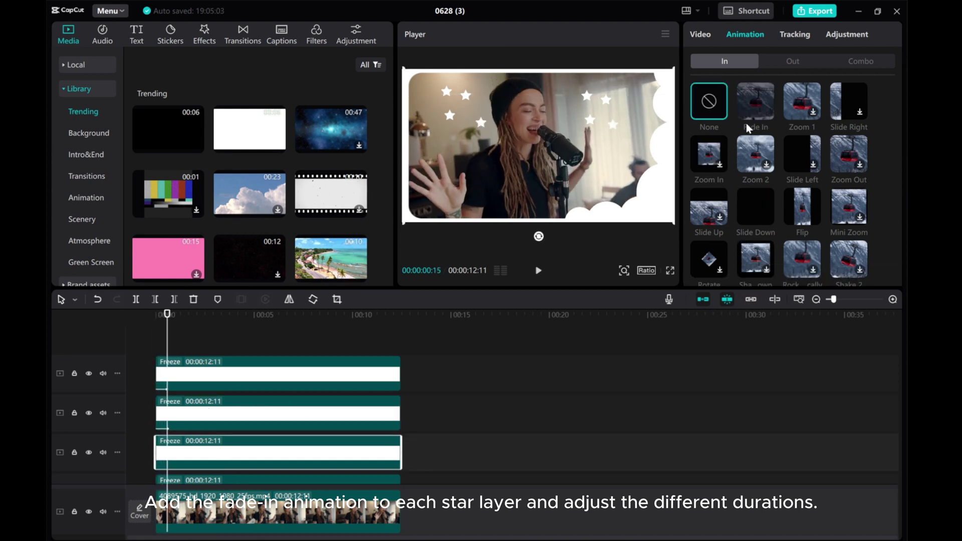
left_click(742, 94)
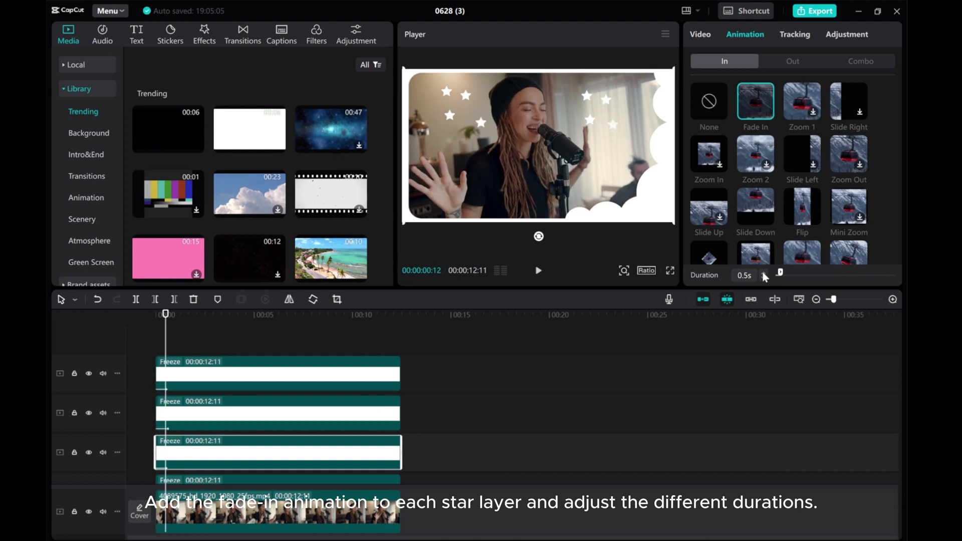
left_click(764, 272)
left_click(764, 272)
Add Fade In to two more star layers, lengthening one to 1.2s
scroll(252, 444, "down", 1)
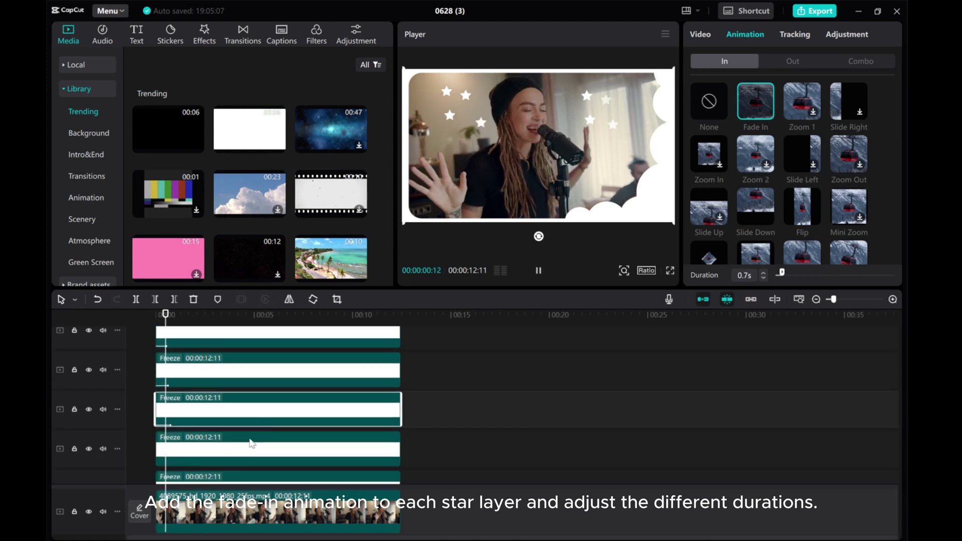
left_click(249, 451)
scroll(77, 322, "up", 1)
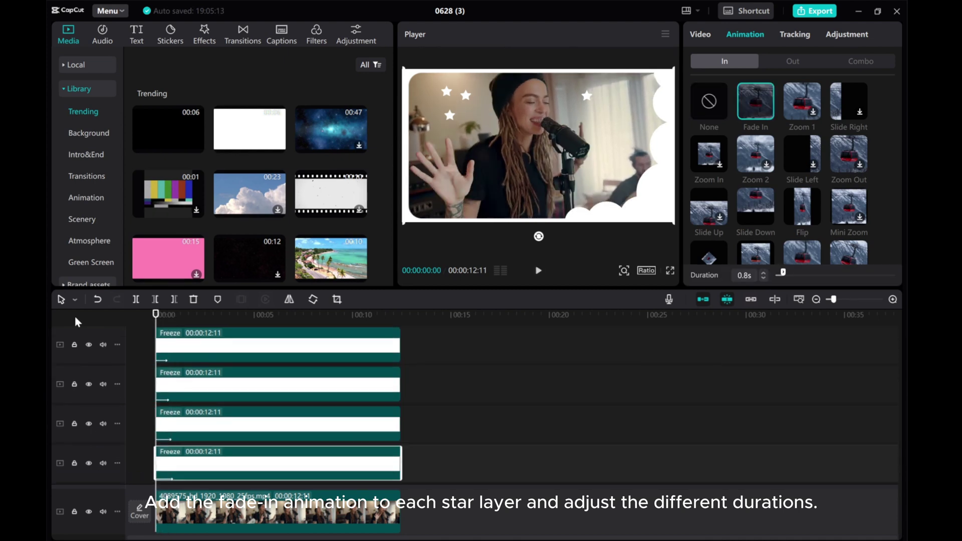
left_click(166, 471)
scroll(165, 452, "down", 1)
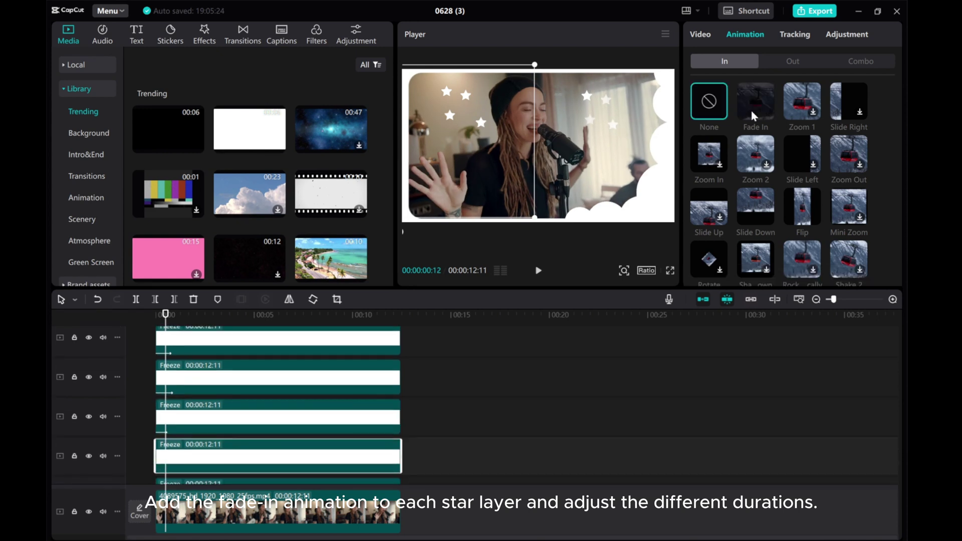
left_click(755, 117)
scroll(436, 390, "down", 1)
left_click(216, 452)
left_click(755, 103)
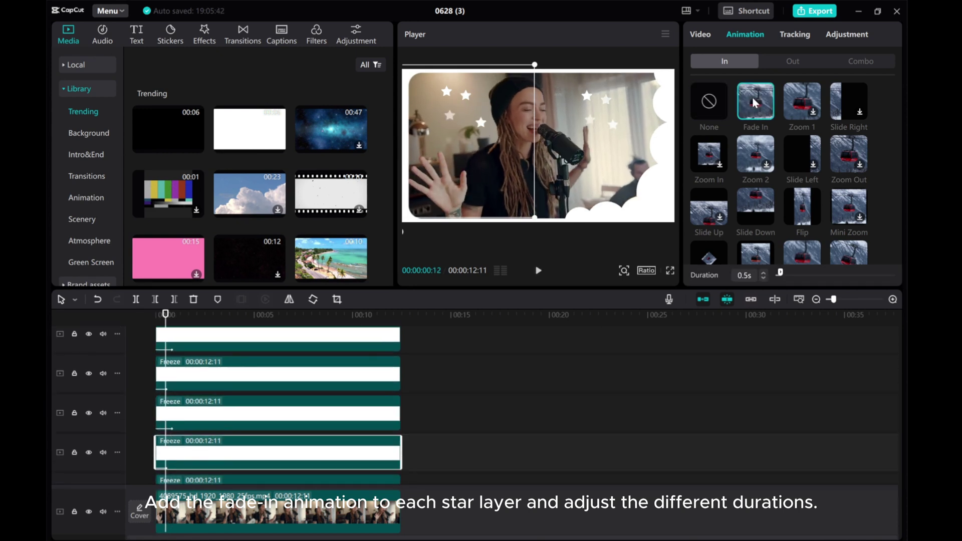
left_click_drag(780, 274, 798, 274)
Check the 1.8s fade-in star, add Fade In to the last unanimated star layer, and verify its track
left_click(297, 385)
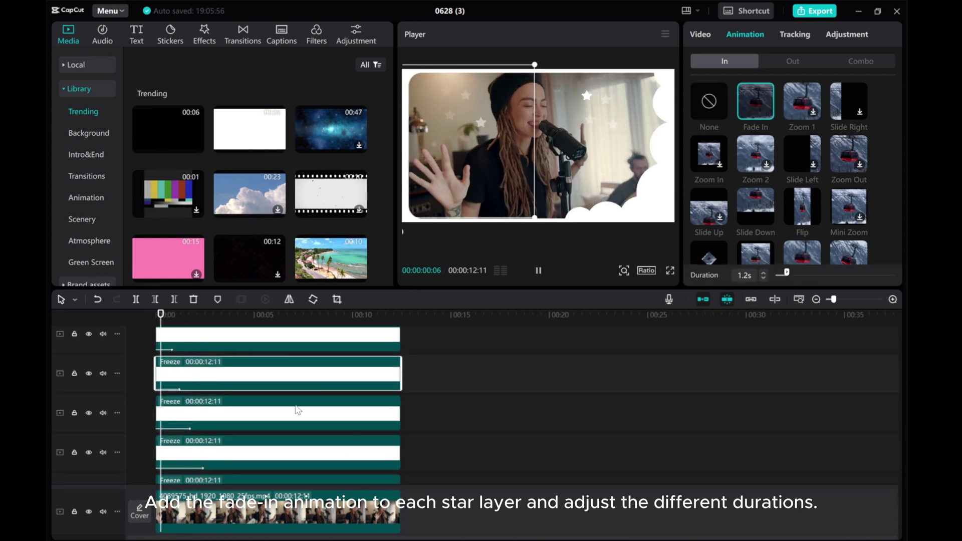
left_click(298, 410)
scroll(300, 404, "down", 1)
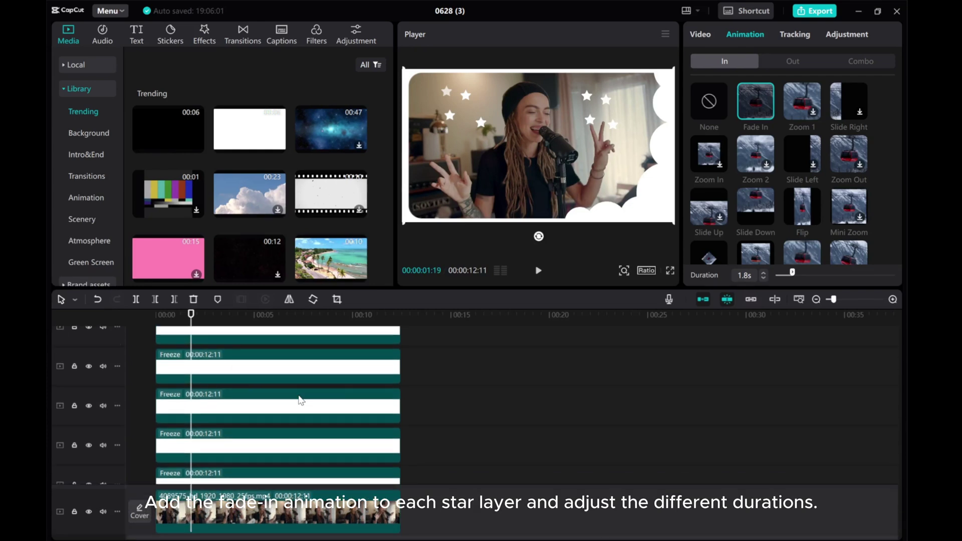
scroll(301, 400, "up", 1)
left_click(253, 375)
double_click(88, 376)
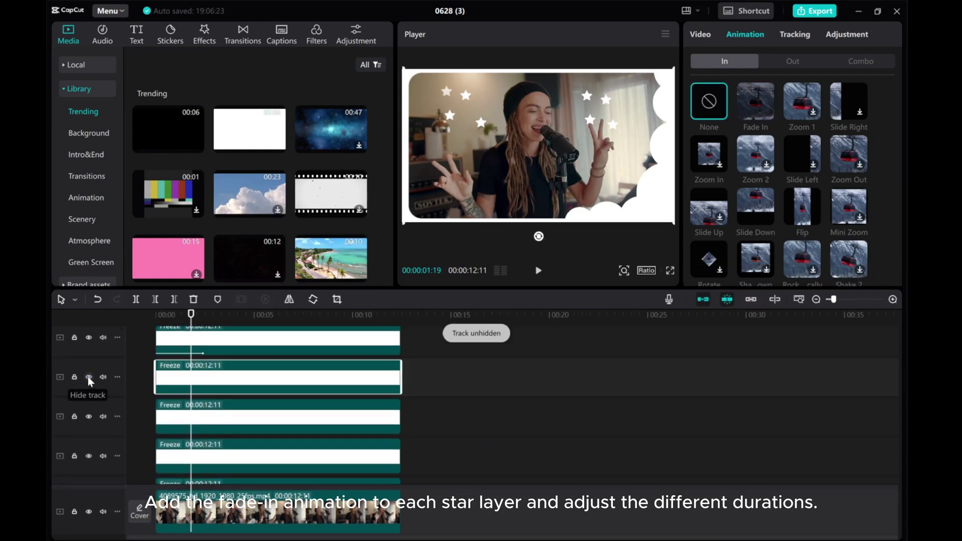
left_click(756, 103)
scroll(90, 396, "up", 1)
left_click(88, 402)
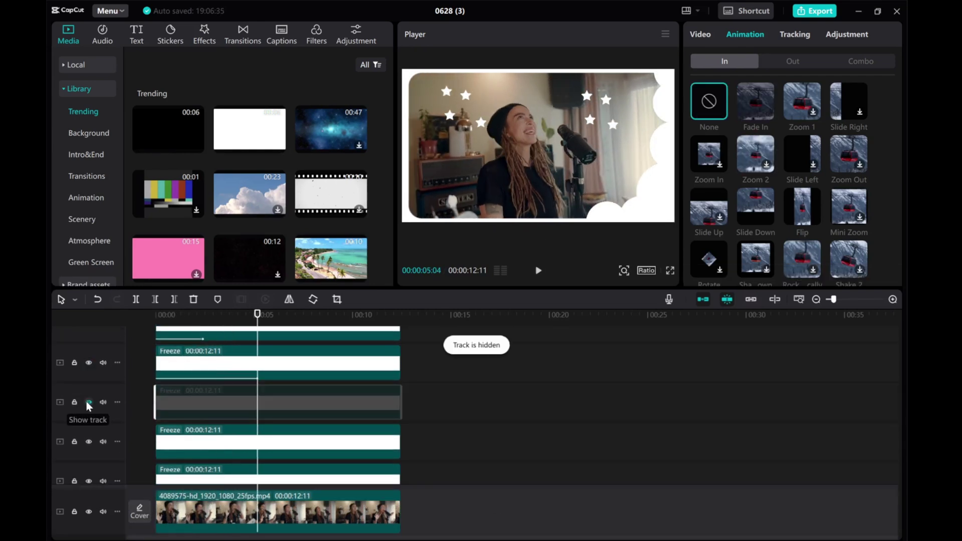
left_click(88, 402)
scroll(88, 402, "down", 1)
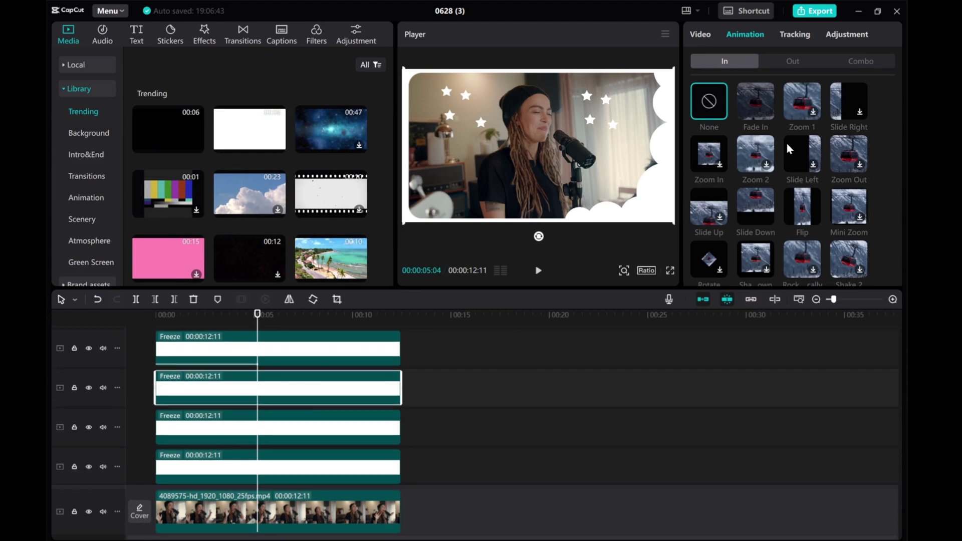
scroll(307, 388, "down", 1)
left_click_drag(423, 411, 164, 364)
Merge the selected star clips into Compound clip1, give it a 0.5s Fade Out, and preview it
right_click(183, 364)
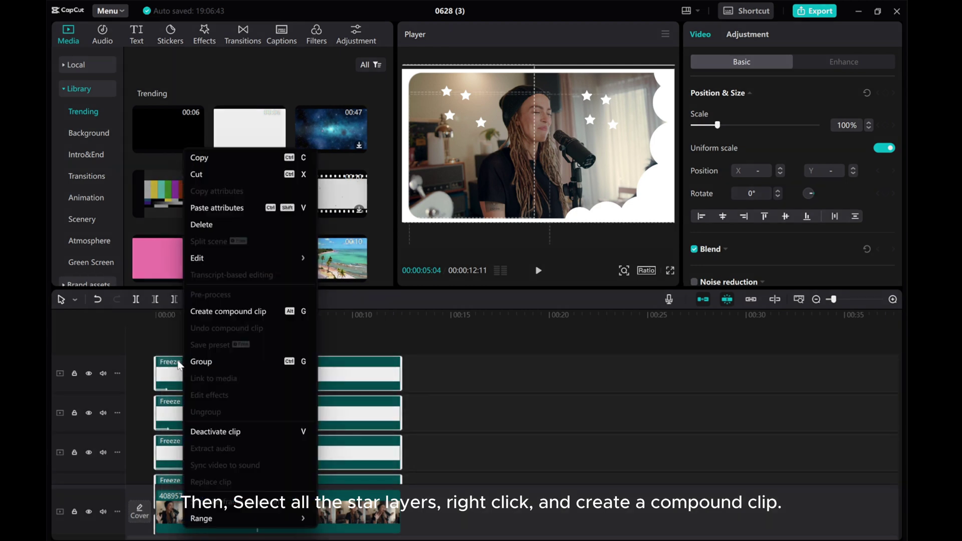
left_click(208, 315)
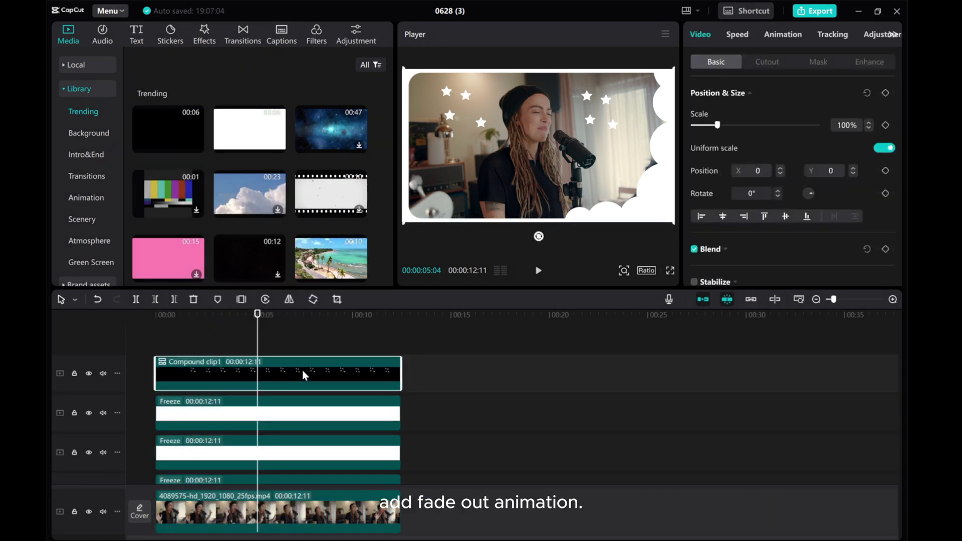
left_click(785, 35)
left_click(796, 61)
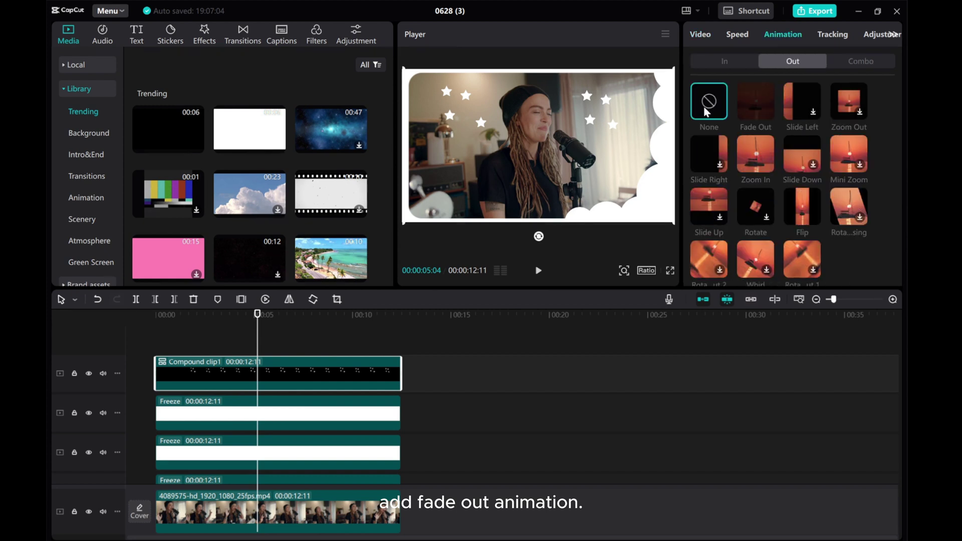
left_click(762, 109)
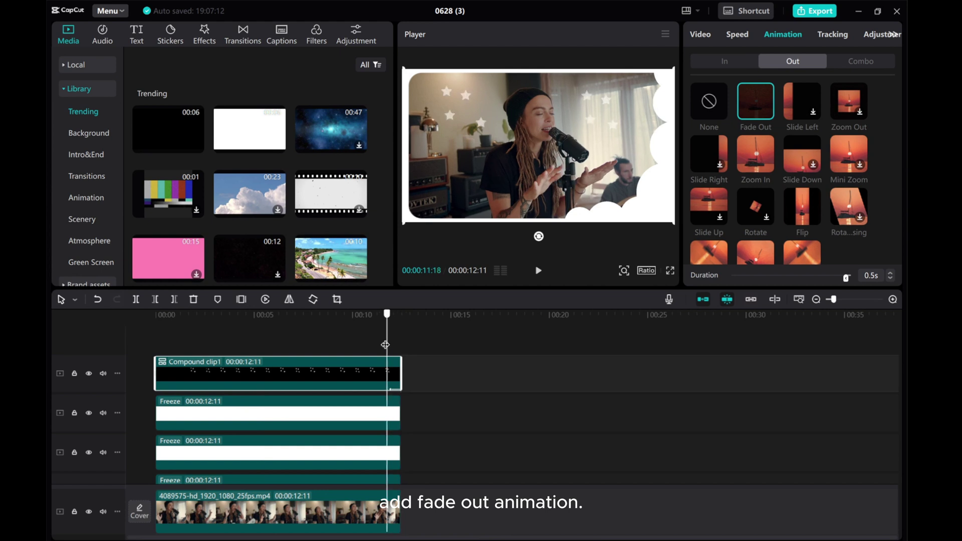
left_click(341, 339)
left_click(205, 326)
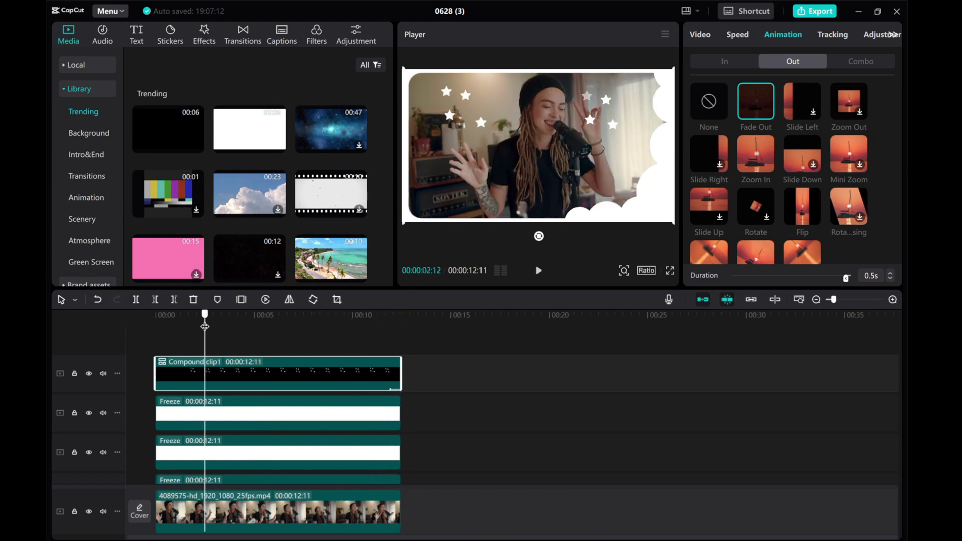
scroll(337, 368, "down", 5)
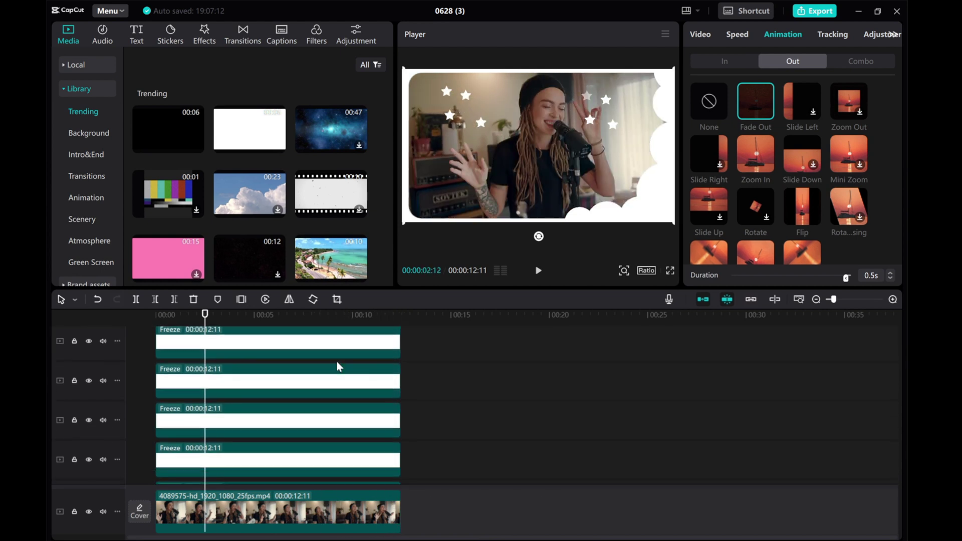
scroll(339, 370, "down", 2)
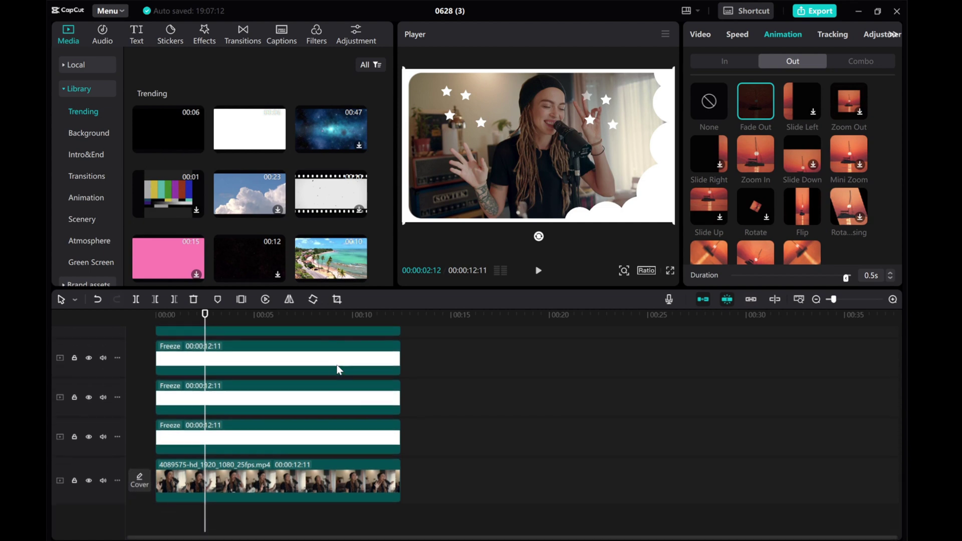
left_click(398, 421)
Select the circle Freeze clips on the timeline together
scroll(279, 384, "up", 3)
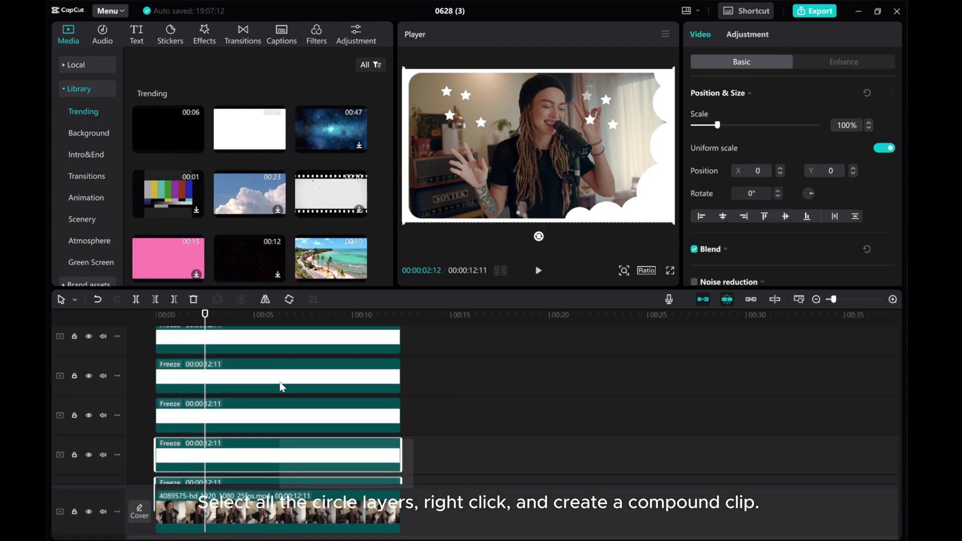
left_click(278, 381, "shift")
scroll(271, 383, "up", 2)
scroll(256, 386, "down", 1)
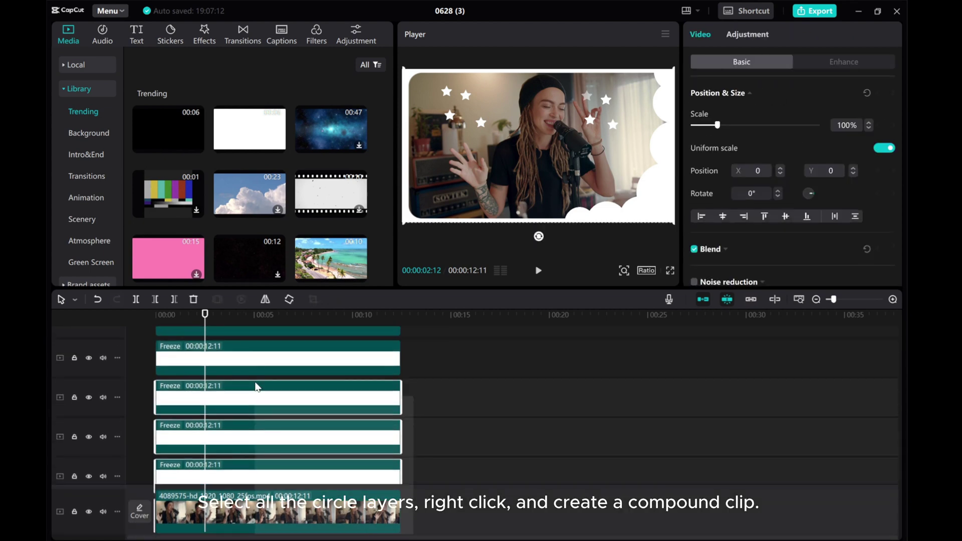
scroll(251, 381, "down", 1)
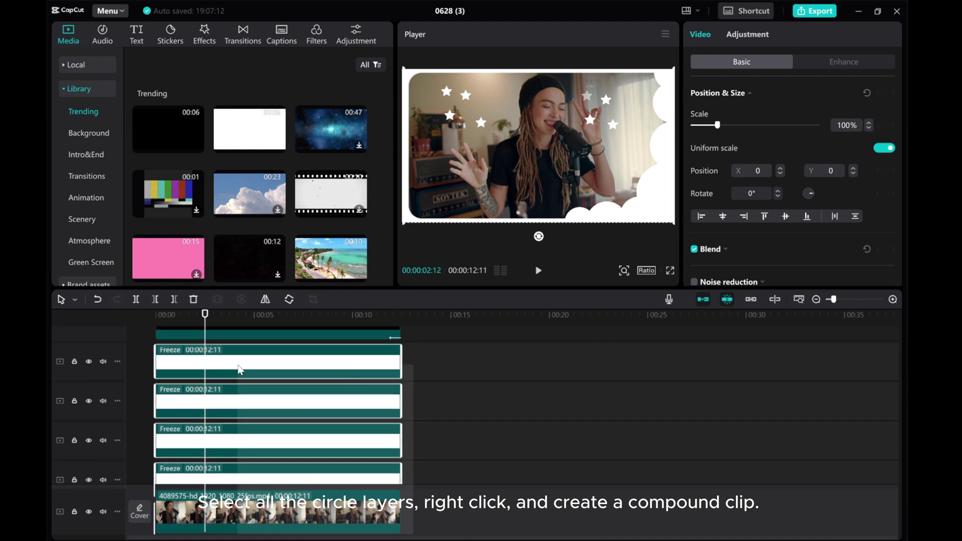
left_click(426, 356)
left_click(283, 370)
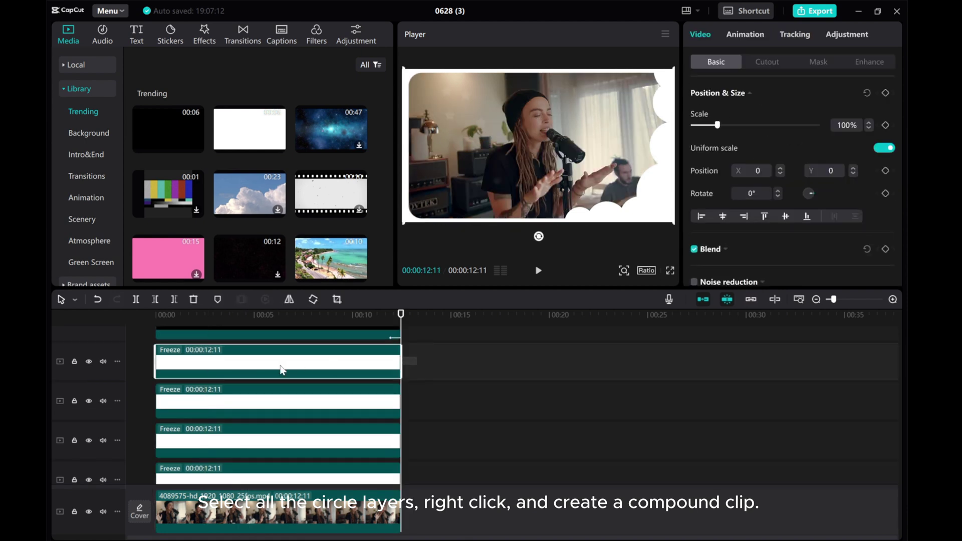
scroll(280, 368, "down", 3)
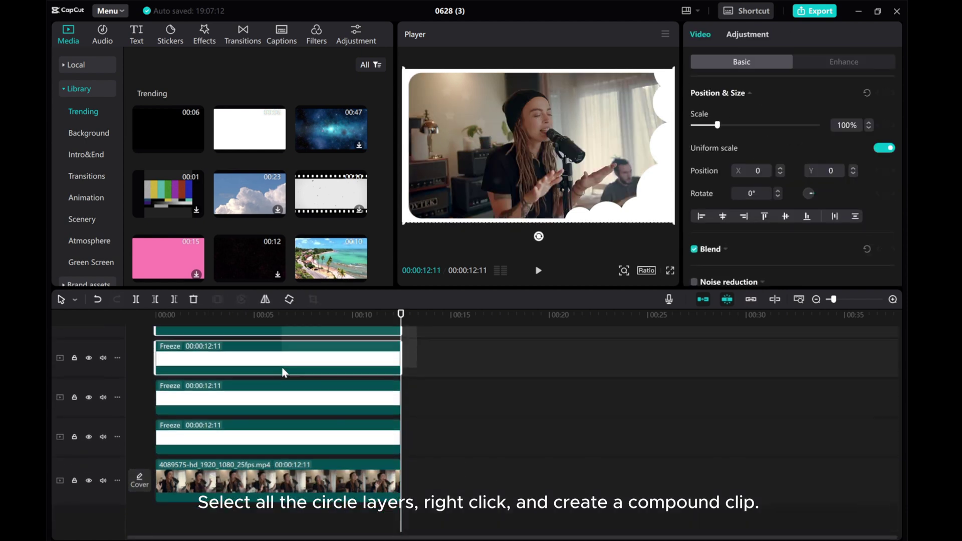
left_click(291, 409, "shift")
Merge the selected circles into Compound clip2 and rewind the preview
right_click(265, 364)
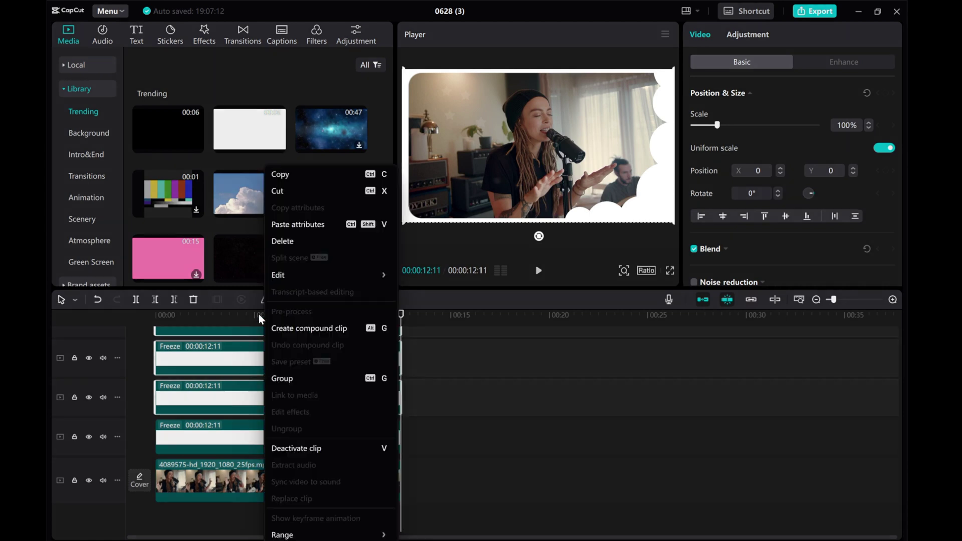
left_click(281, 328)
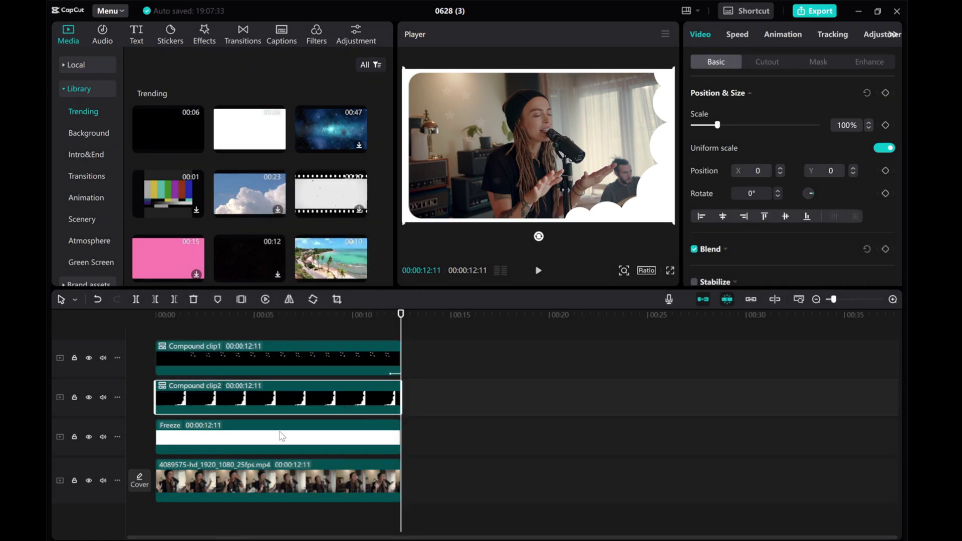
left_click_drag(401, 325, 137, 342)
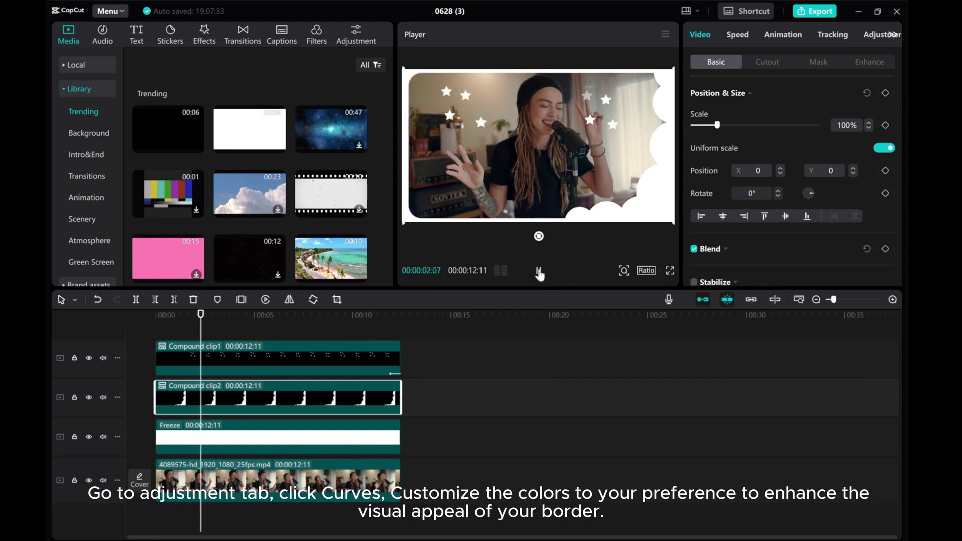
Pause playback and raise a Curves point to turn the cloud border bright green
left_click(538, 271)
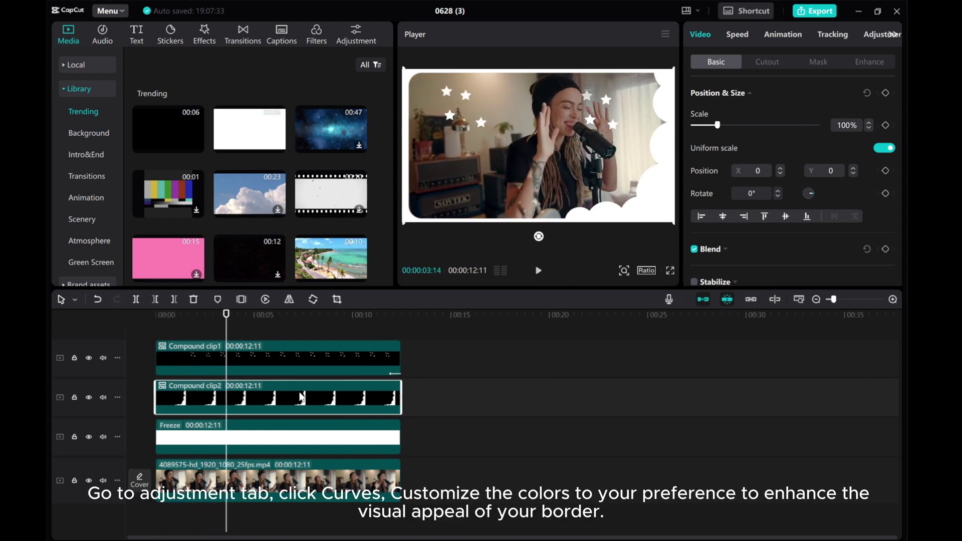
left_click(868, 36)
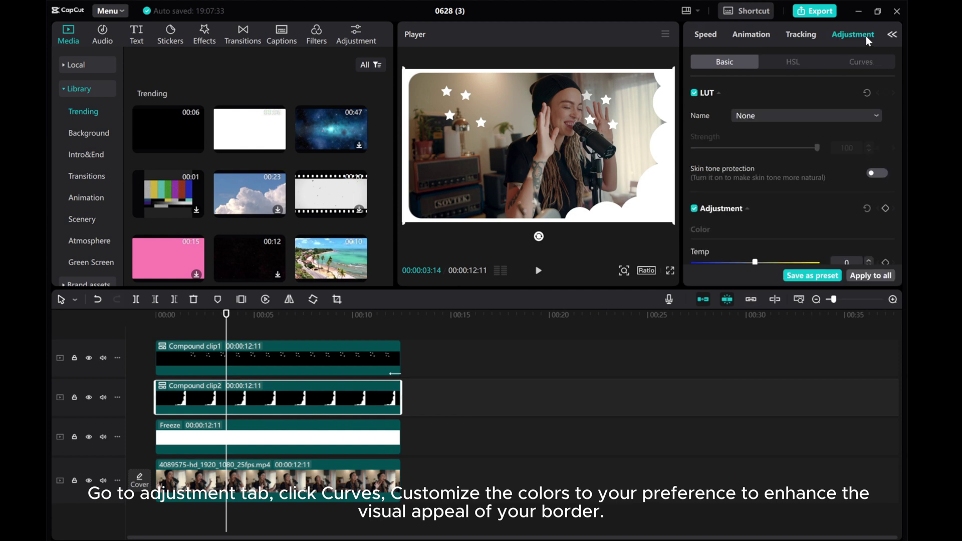
scroll(828, 189, "down", 3)
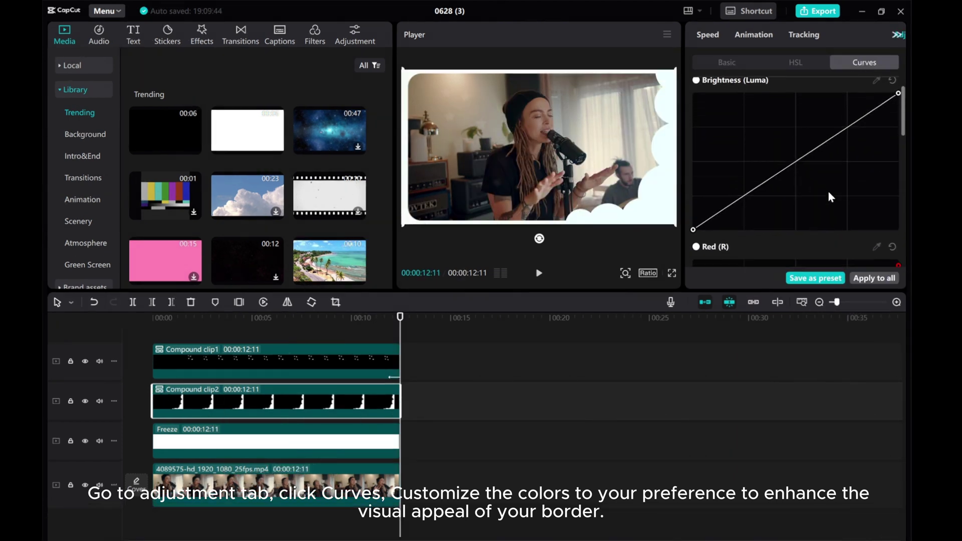
scroll(831, 191, "down", 3)
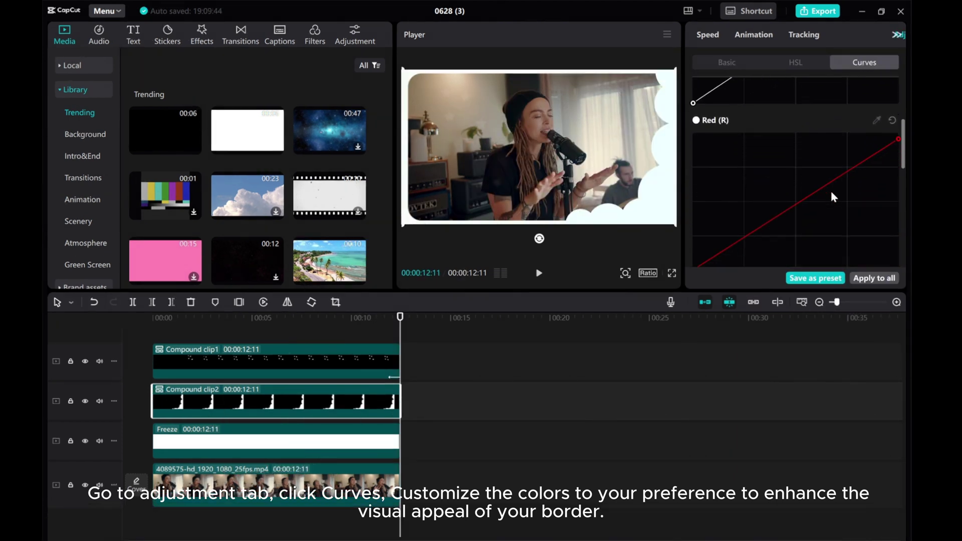
scroll(835, 191, "down", 4)
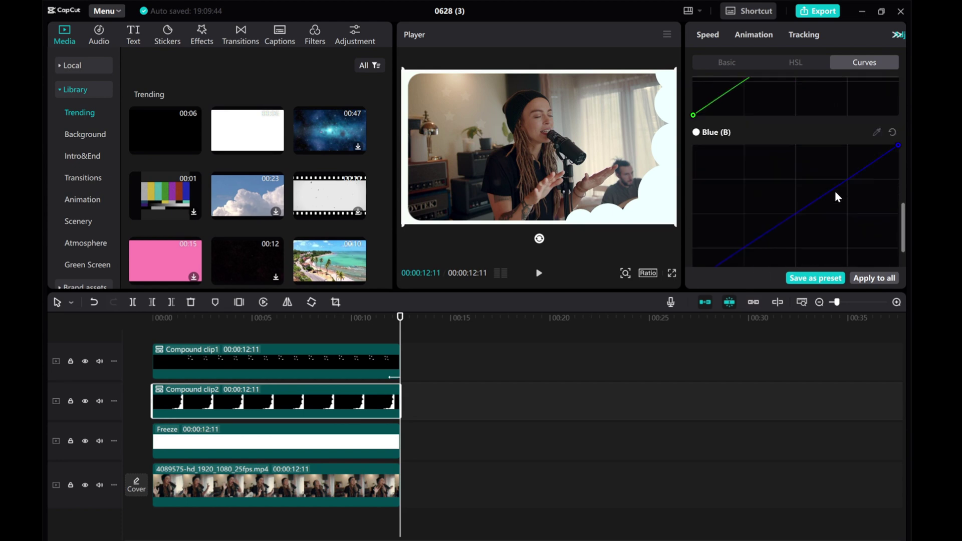
scroll(836, 191, "up", 3)
left_click_drag(898, 197, 792, 200)
Raise the white Freeze border clip's Red curve to tint it pinkish-red
left_click(250, 442)
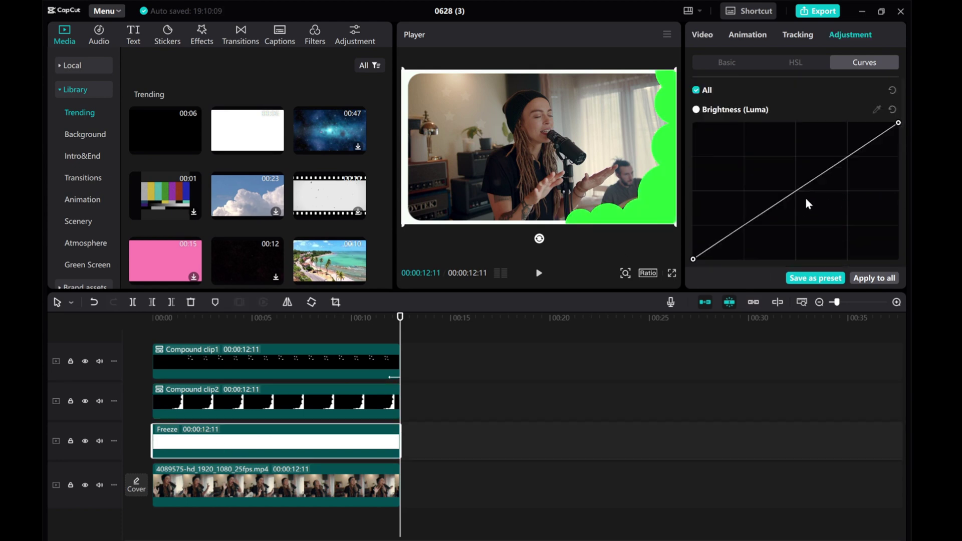
left_click_drag(897, 123, 719, 121)
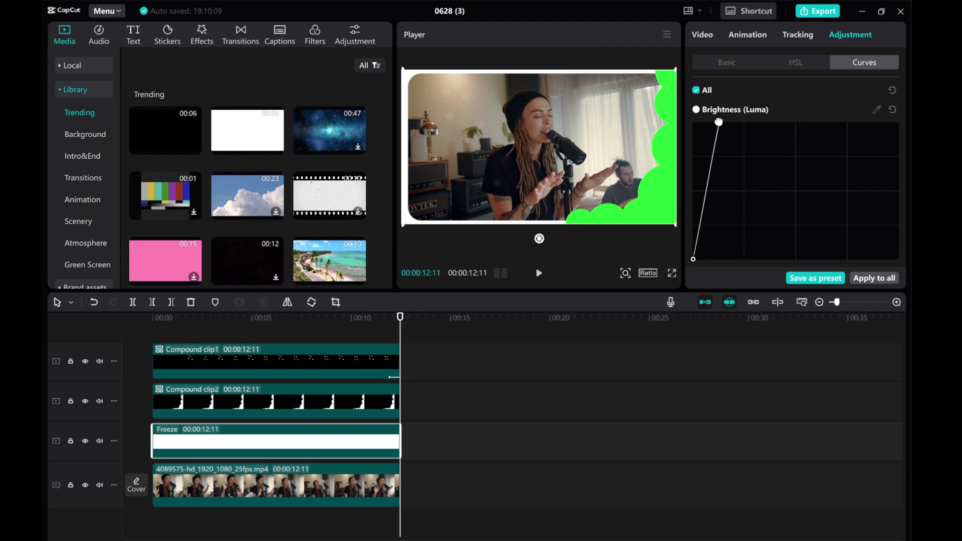
left_click_drag(887, 137, 791, 129)
scroll(879, 173, "down", 3)
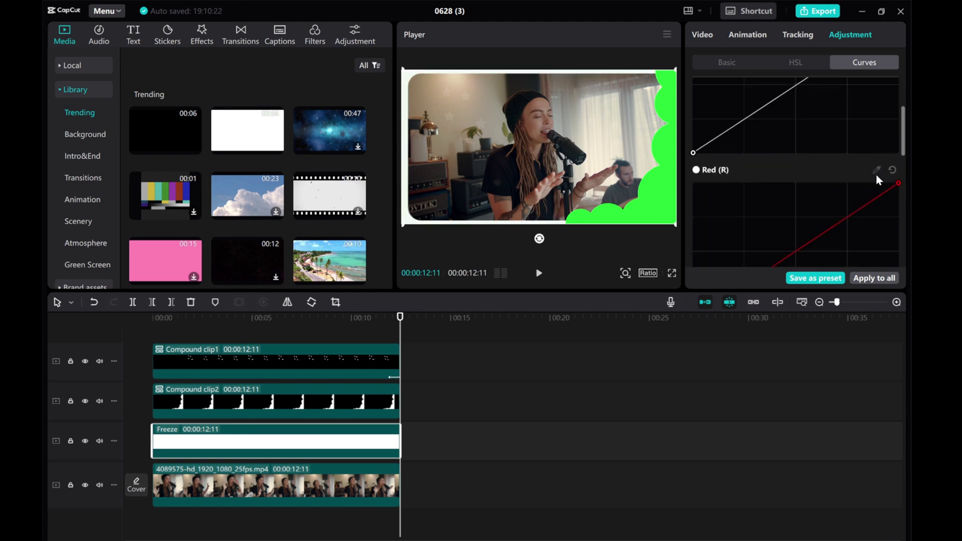
left_click_drag(898, 170, 748, 171)
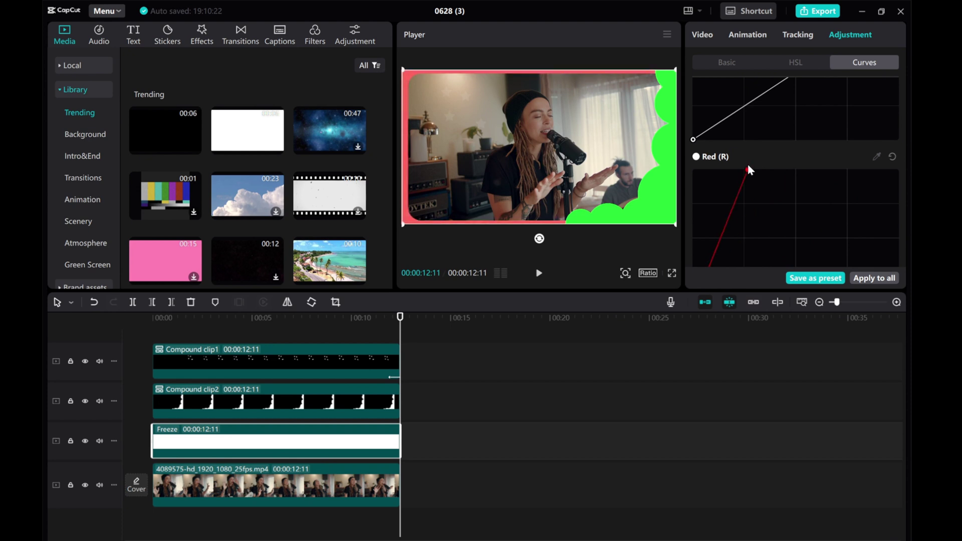
Move the playhead to the star section and inspect Compound clip1's curves
left_click_drag(400, 320, 209, 322)
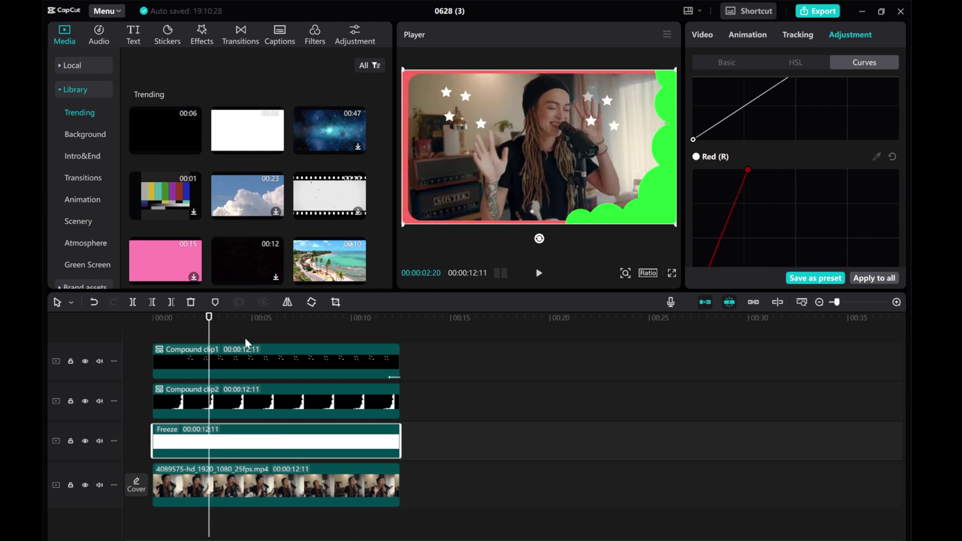
left_click(250, 357)
scroll(841, 190, "down", 5)
scroll(841, 188, "up", 3)
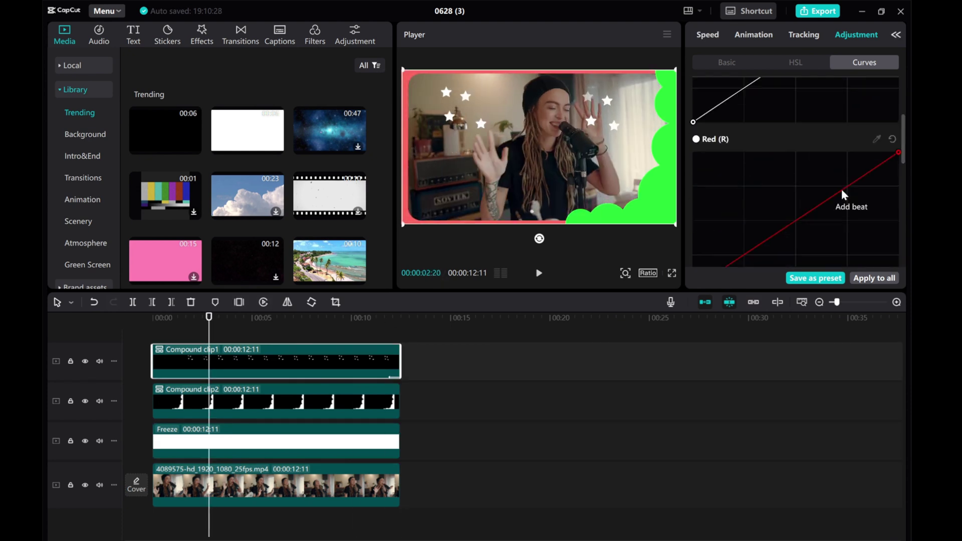
scroll(903, 200, "down", 2)
scroll(900, 168, "down", 5)
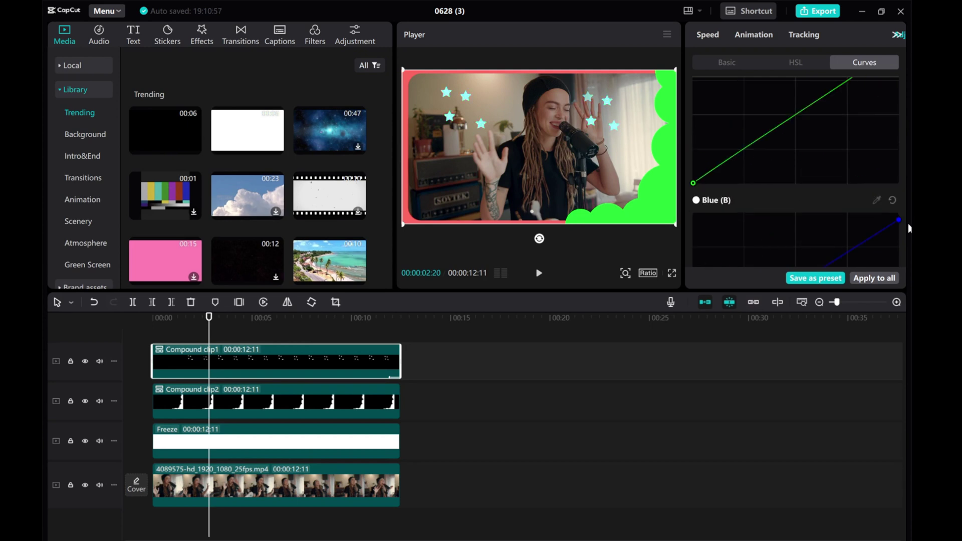
scroll(907, 175, "up", 8)
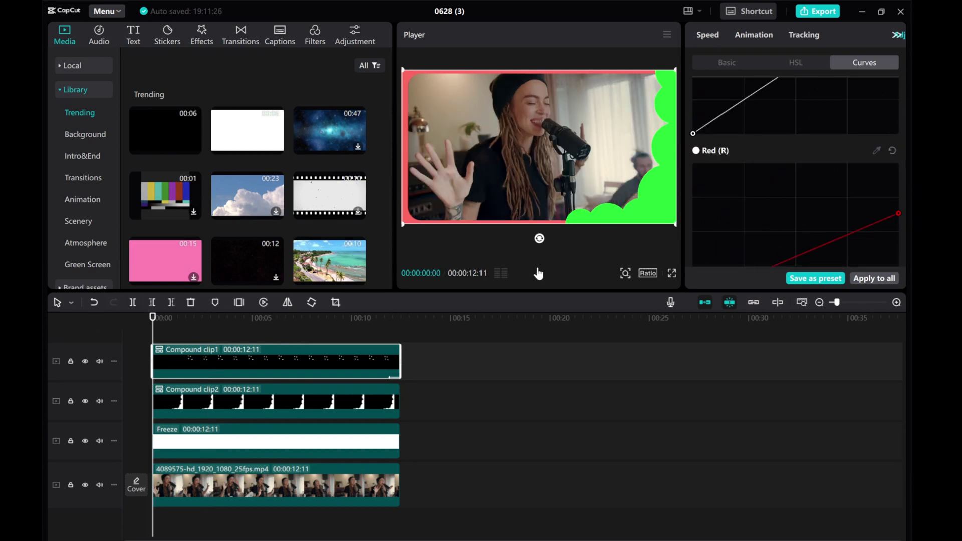
Play back the recoloured singer clip with its pinkish-red border
left_click(538, 273)
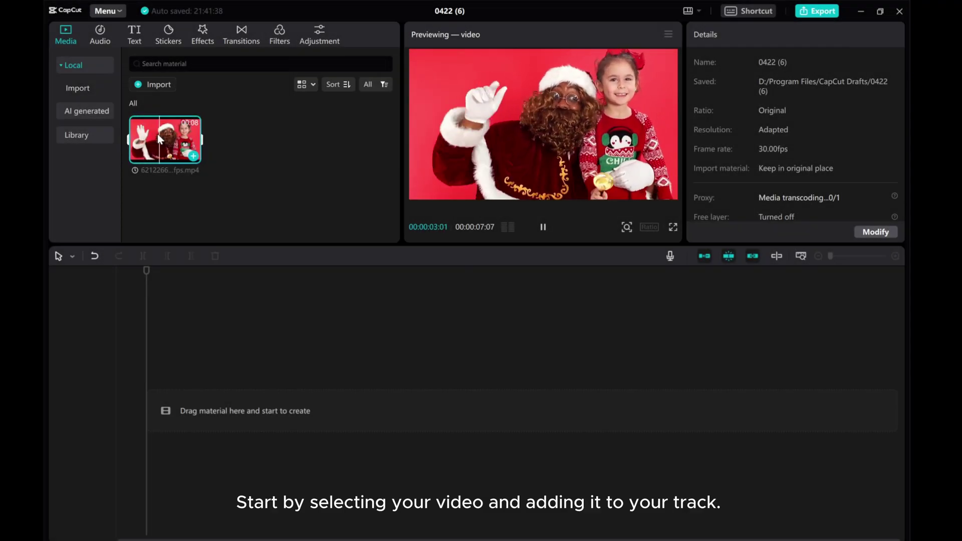
Add the Santa video to the timeline, scale it to 62%, and play it
left_click(193, 157)
left_click(215, 412)
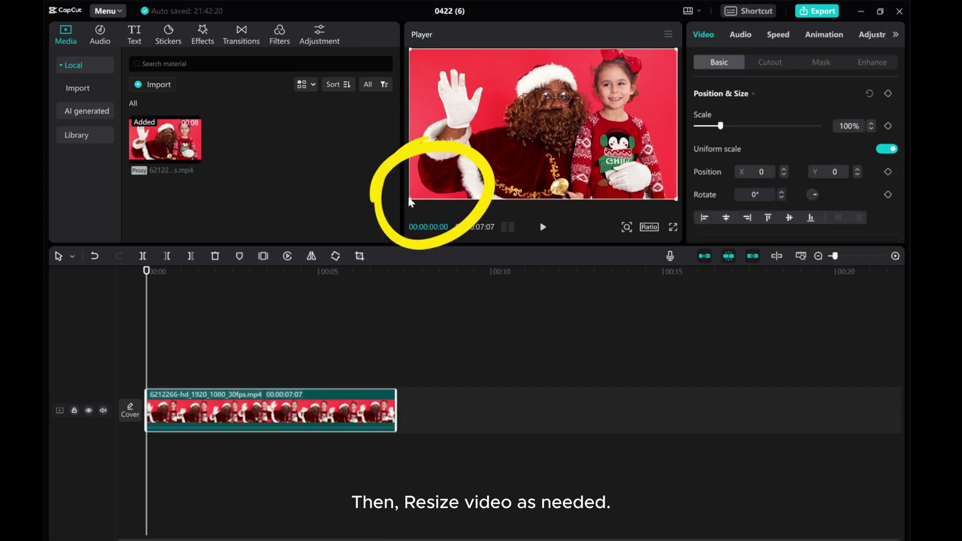
left_click_drag(414, 197, 491, 170)
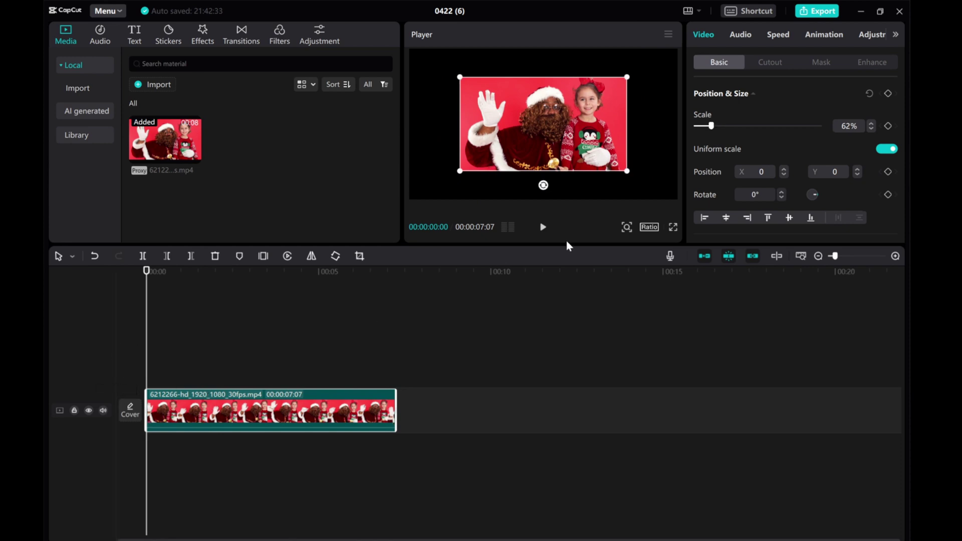
left_click(543, 228)
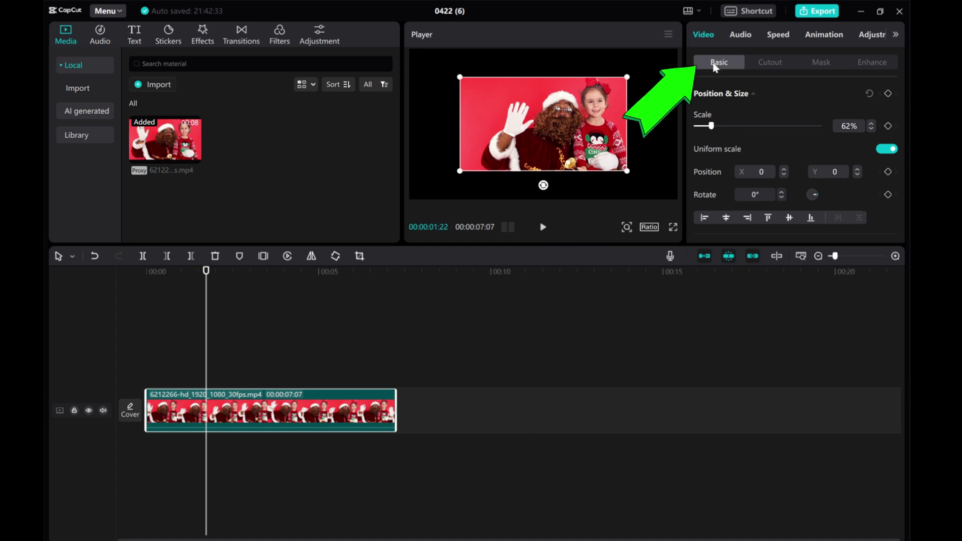
Set the Santa clip's canvas to Blur at the second blur strength
scroll(735, 100, "down", 5)
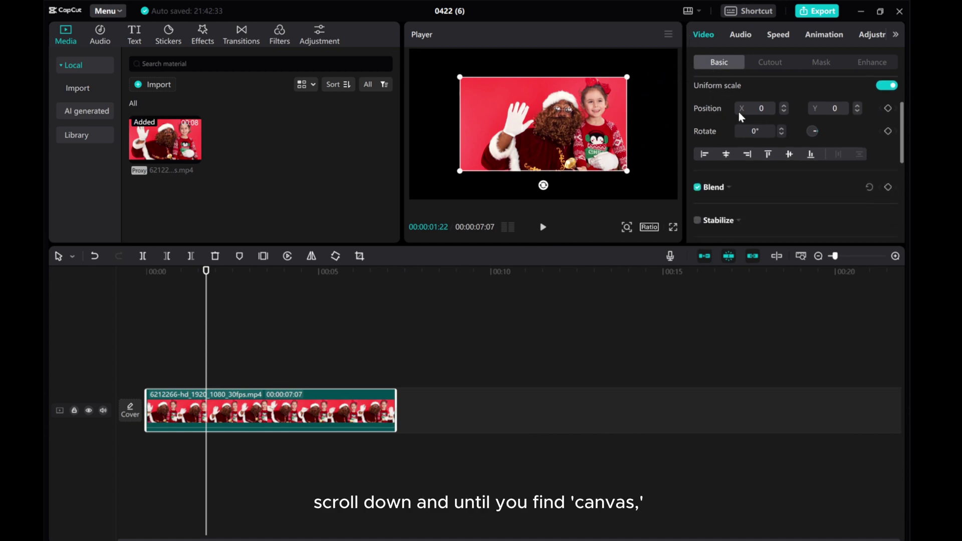
scroll(716, 129, "down", 3)
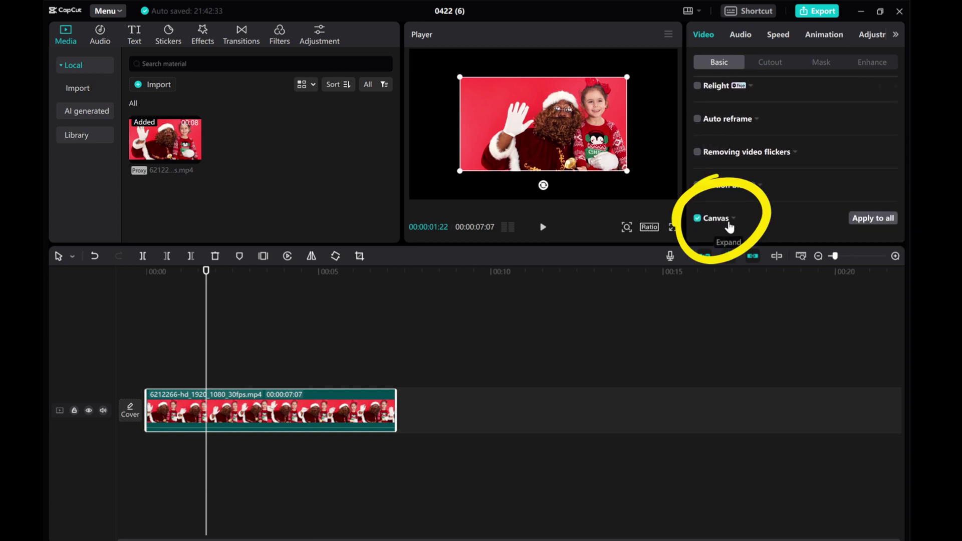
scroll(724, 224, "down", 1)
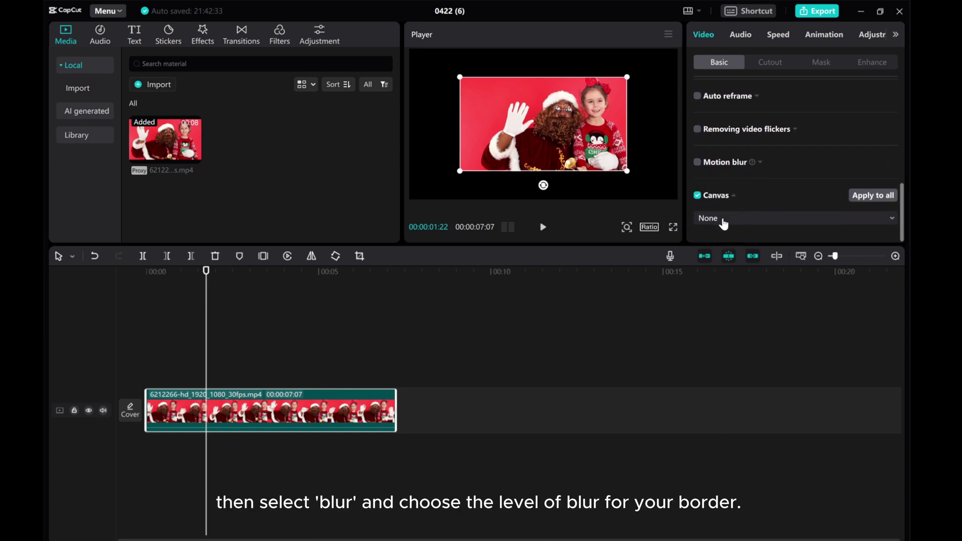
left_click(746, 223)
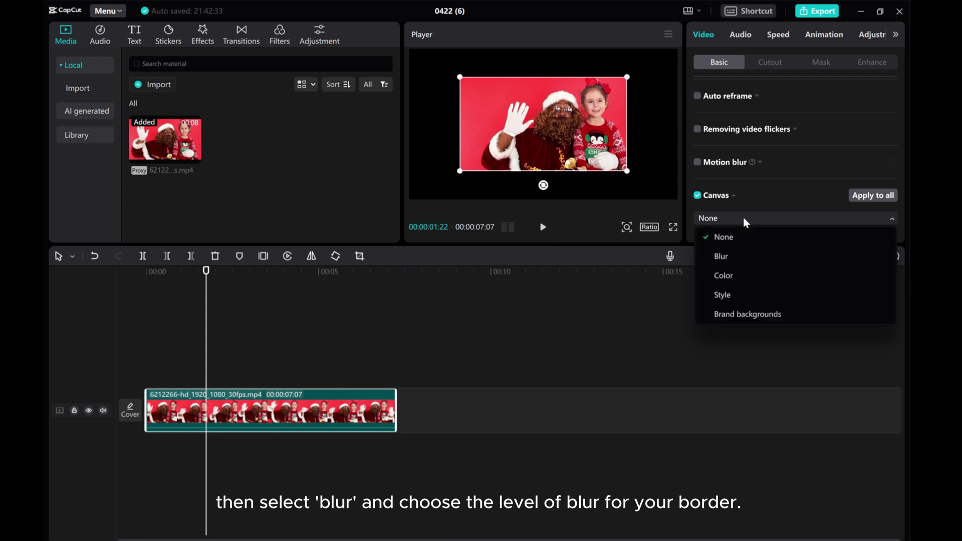
left_click(728, 260)
scroll(744, 210, "down", 2)
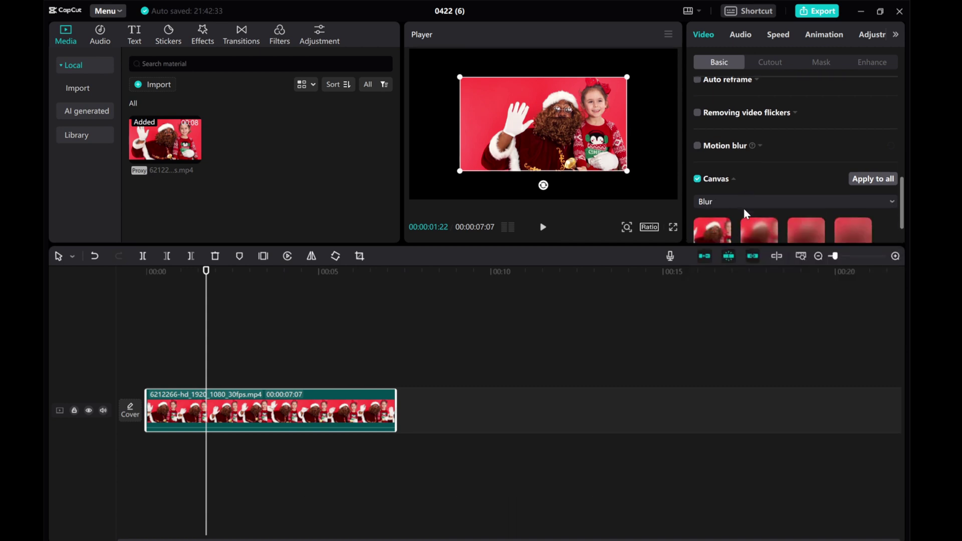
scroll(745, 214, "down", 1)
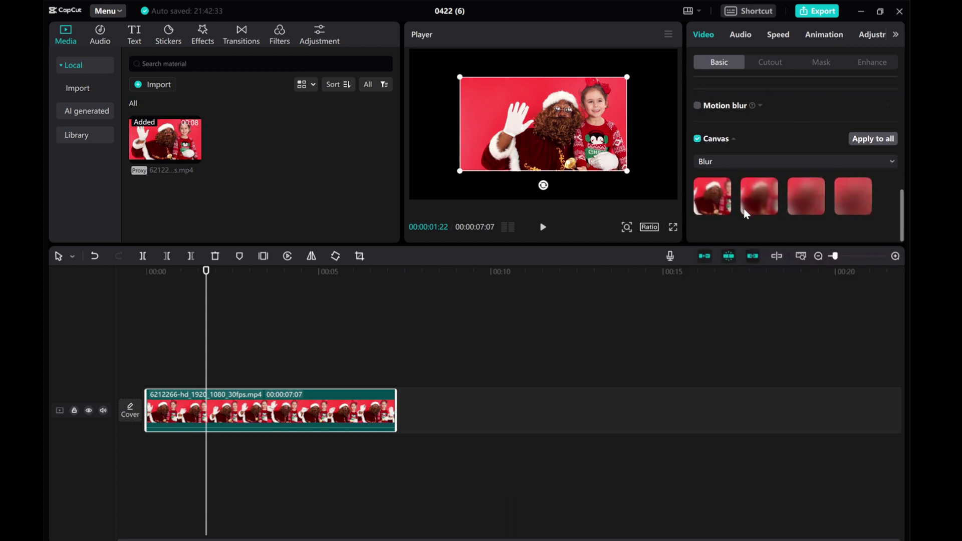
left_click(709, 210)
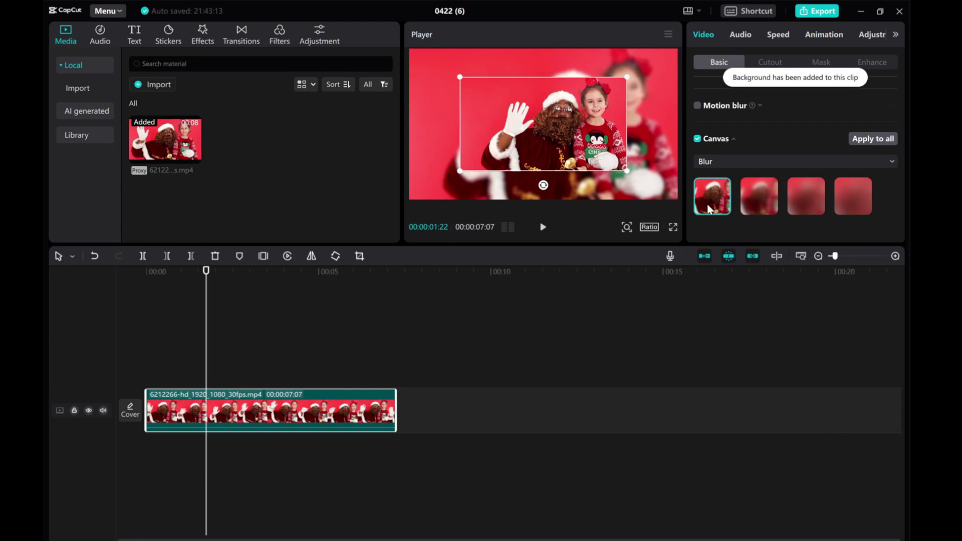
left_click(759, 200)
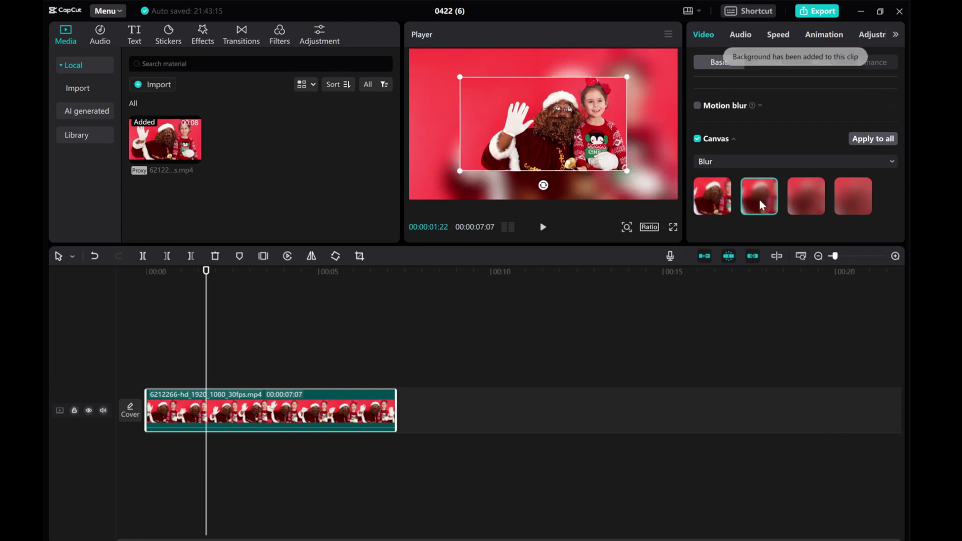
left_click(802, 197)
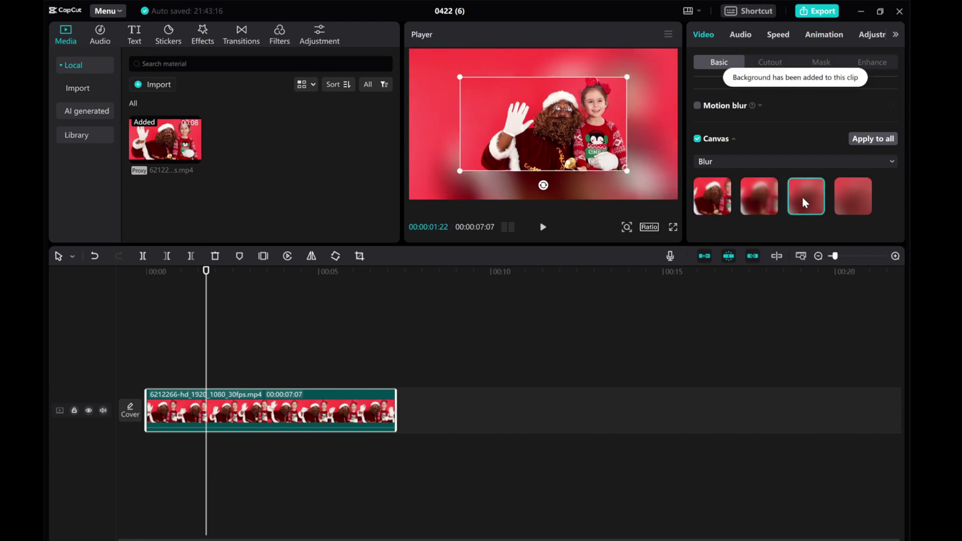
left_click(756, 201)
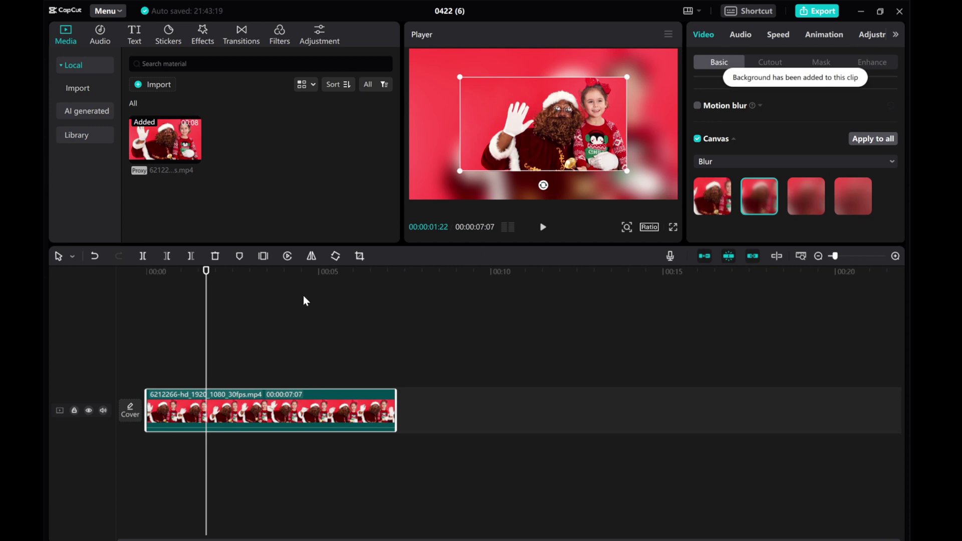
Rewind, deselect the clip, and preview the blurred border
left_click_drag(207, 326, 122, 317)
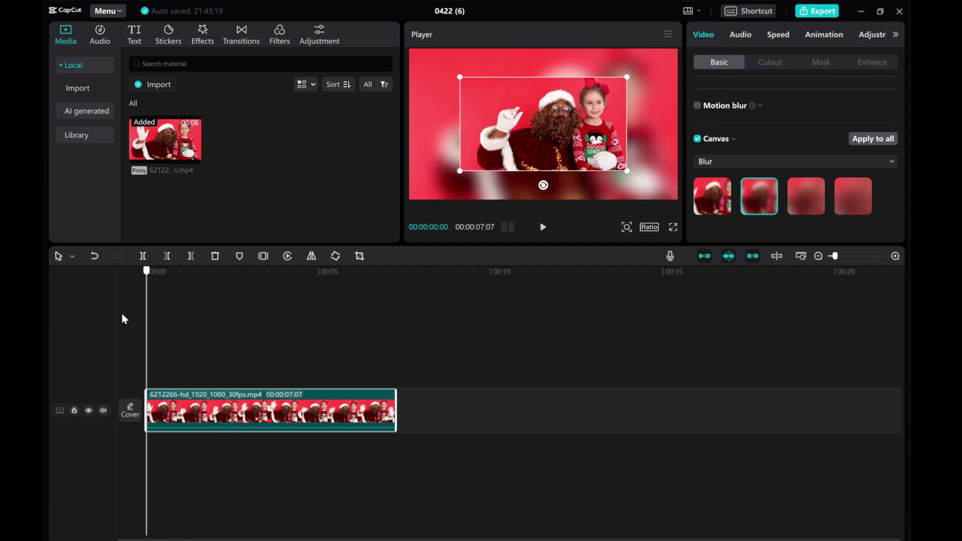
left_click(173, 313)
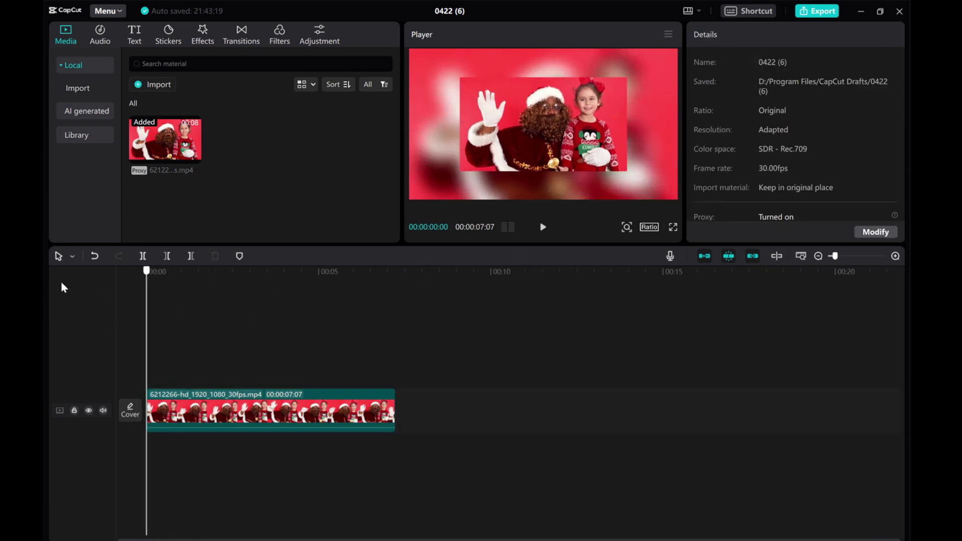
left_click(542, 228)
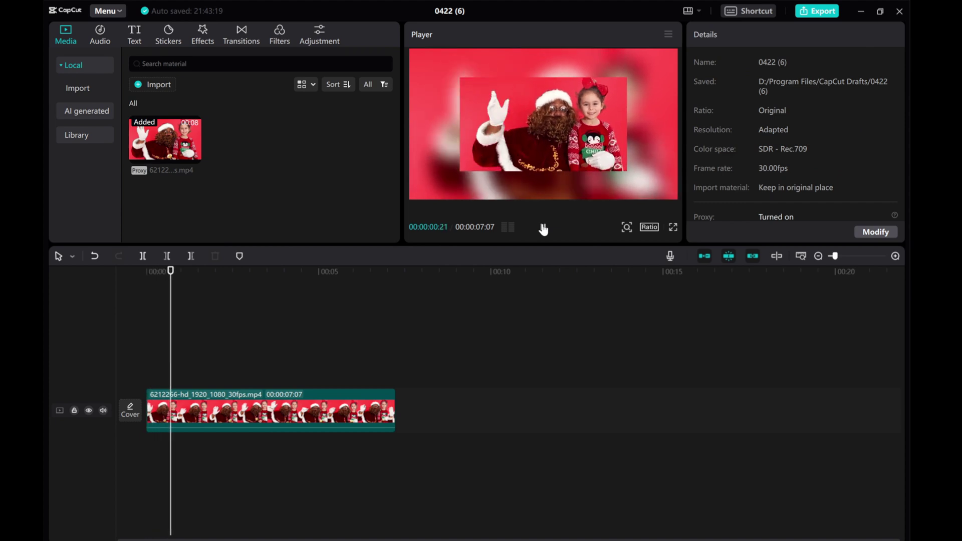